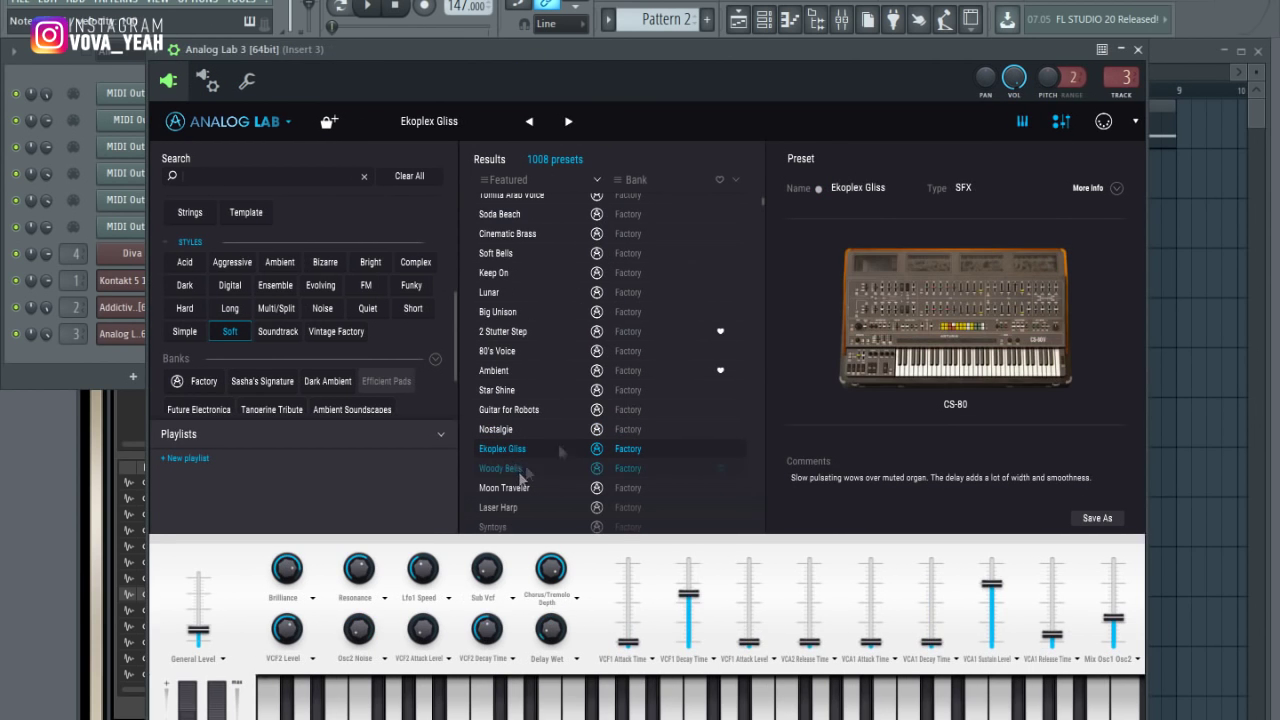
Step: Load the Woody Bells preset in Analog Lab 3 and view that instrument's notes in the piano roll
click(525, 469)
click(575, 254)
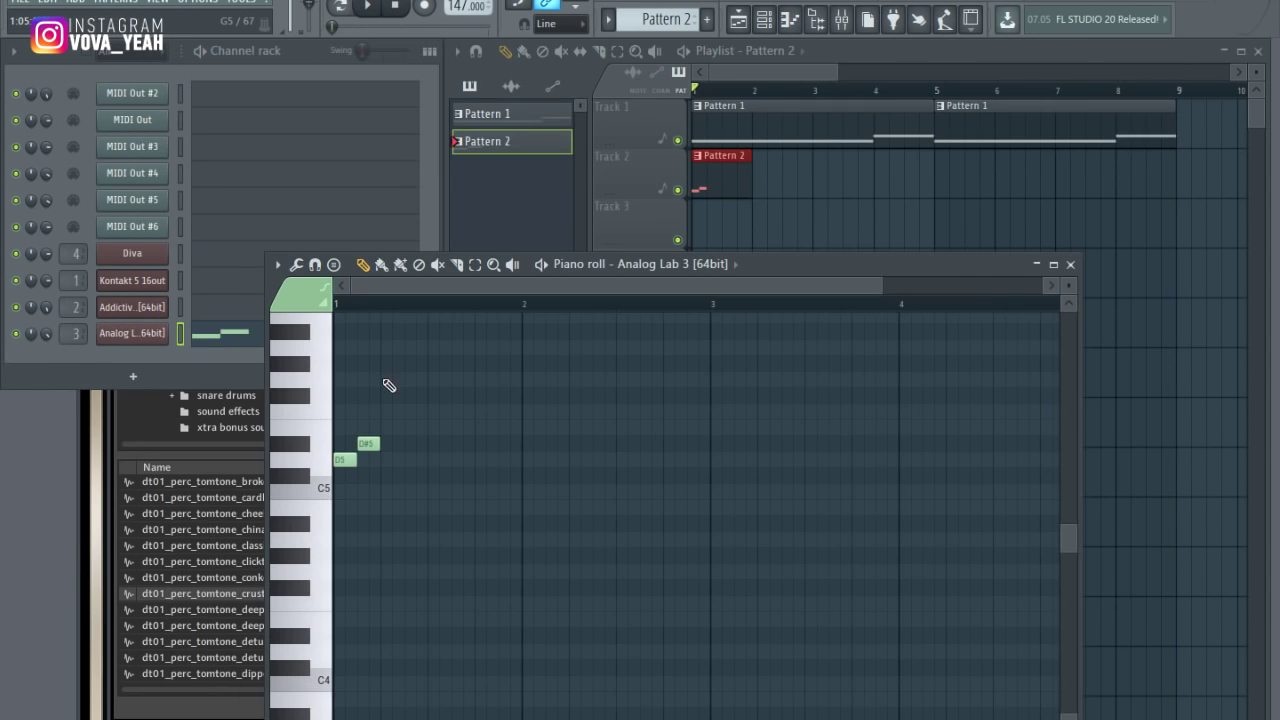
scroll(478, 425, up, 2)
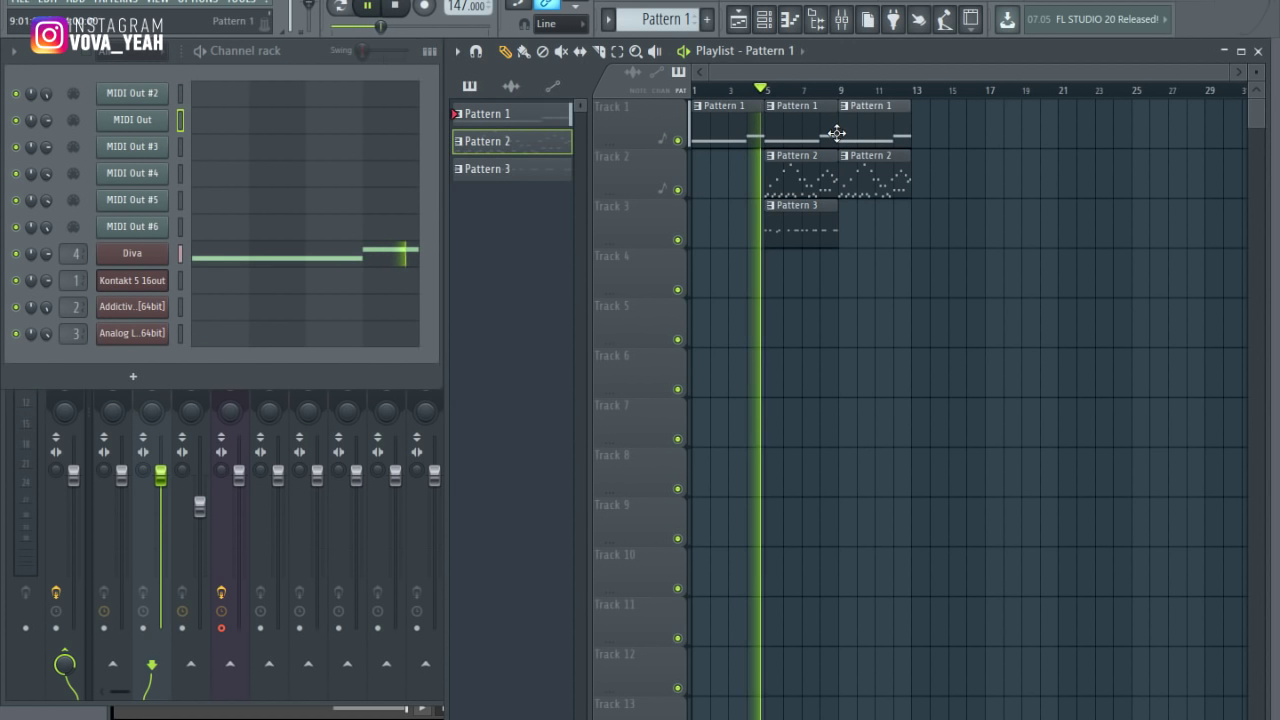
Step: Remove the Pattern 2 clip at bar 5 and place another Pattern 1, 2 and 3 clip at bar 13
right_click(834, 175)
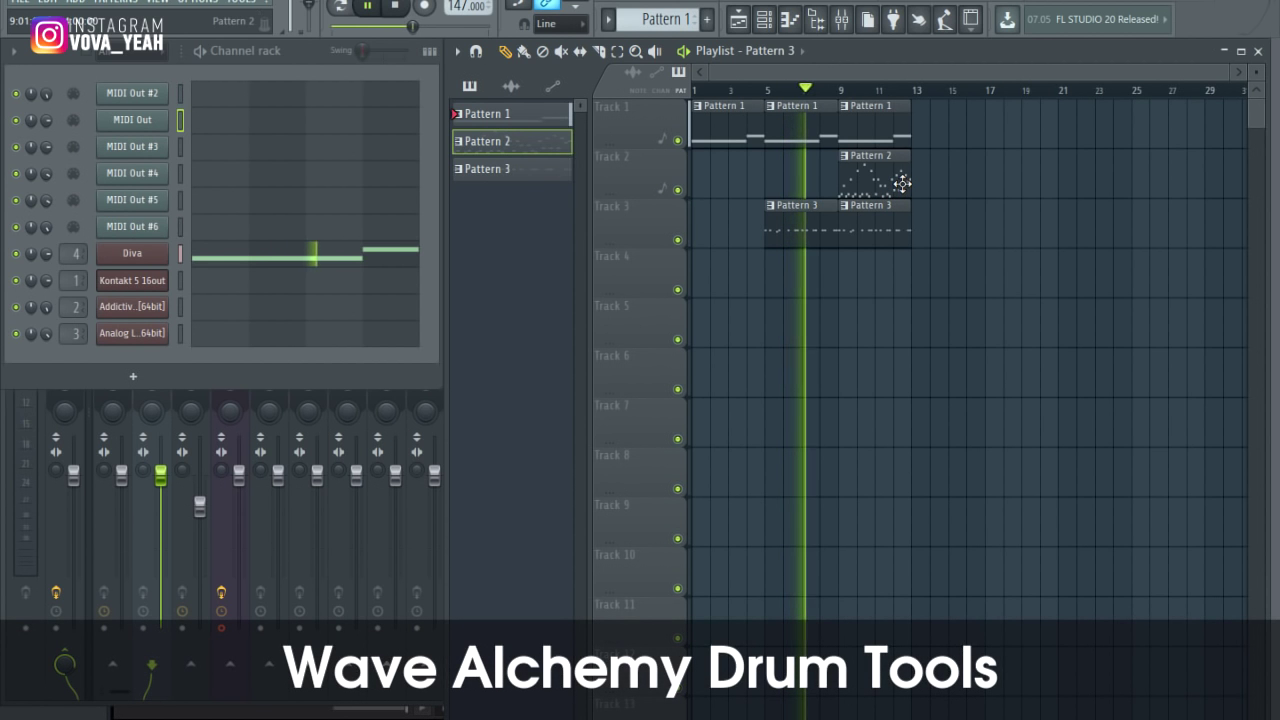
drag(943, 256, 943, 123)
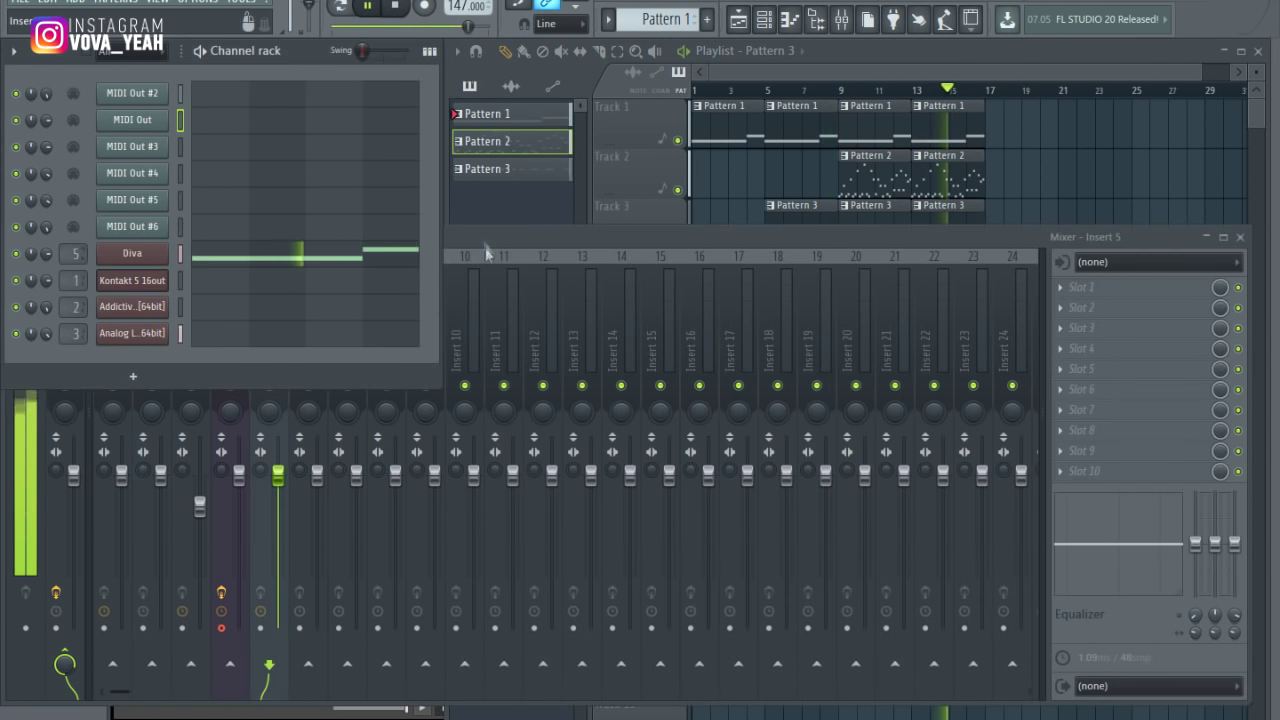
Step: Balance the mixer volumes of Insert 5 and Insert 3, soloing Insert 3 and playing back from bar 9
click(486, 246)
drag(278, 475, 278, 489)
drag(200, 506, 200, 482)
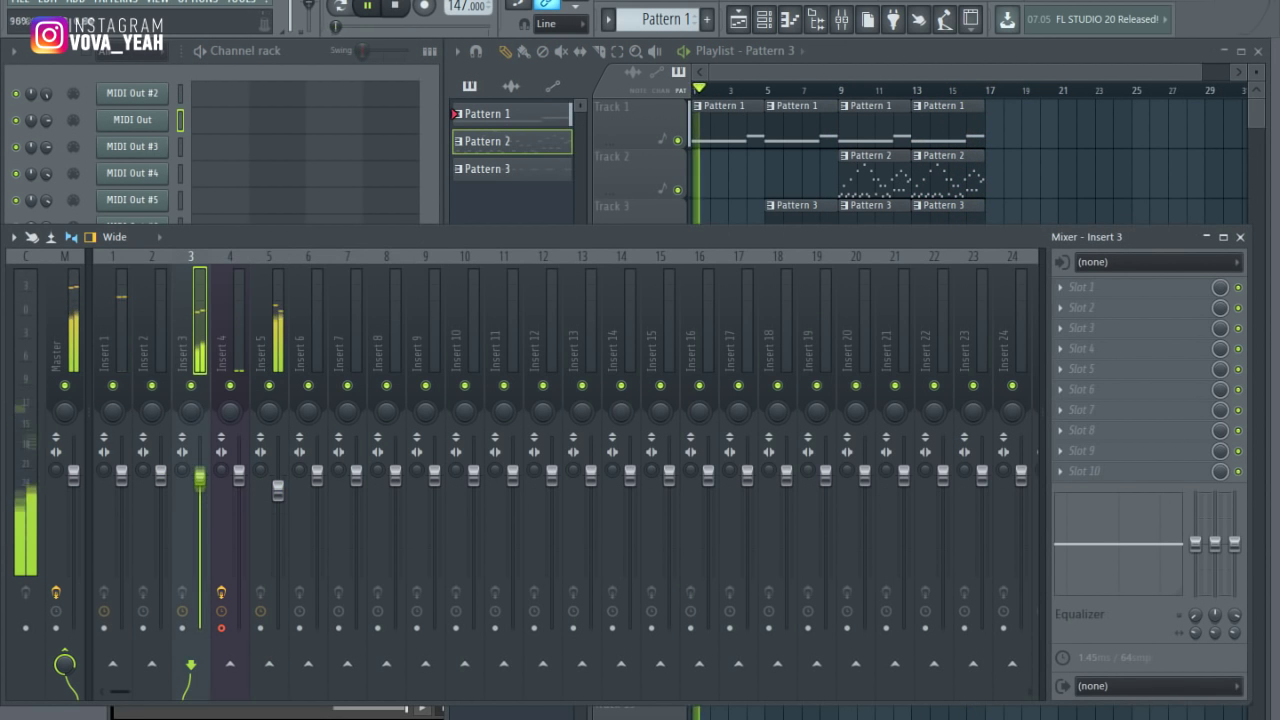
right_click(191, 385)
drag(797, 91, 840, 92)
drag(200, 484, 205, 500)
Step: Load an effect in the first slot of Insert 5, adjust three of its controls, and unsolo the track during playback from bar 9
click(269, 325)
click(1060, 287)
mouse_move(1082, 307)
click(668, 478)
drag(184, 367, 170, 443)
drag(303, 367, 319, 355)
drag(382, 367, 404, 352)
click(659, 224)
click(841, 91)
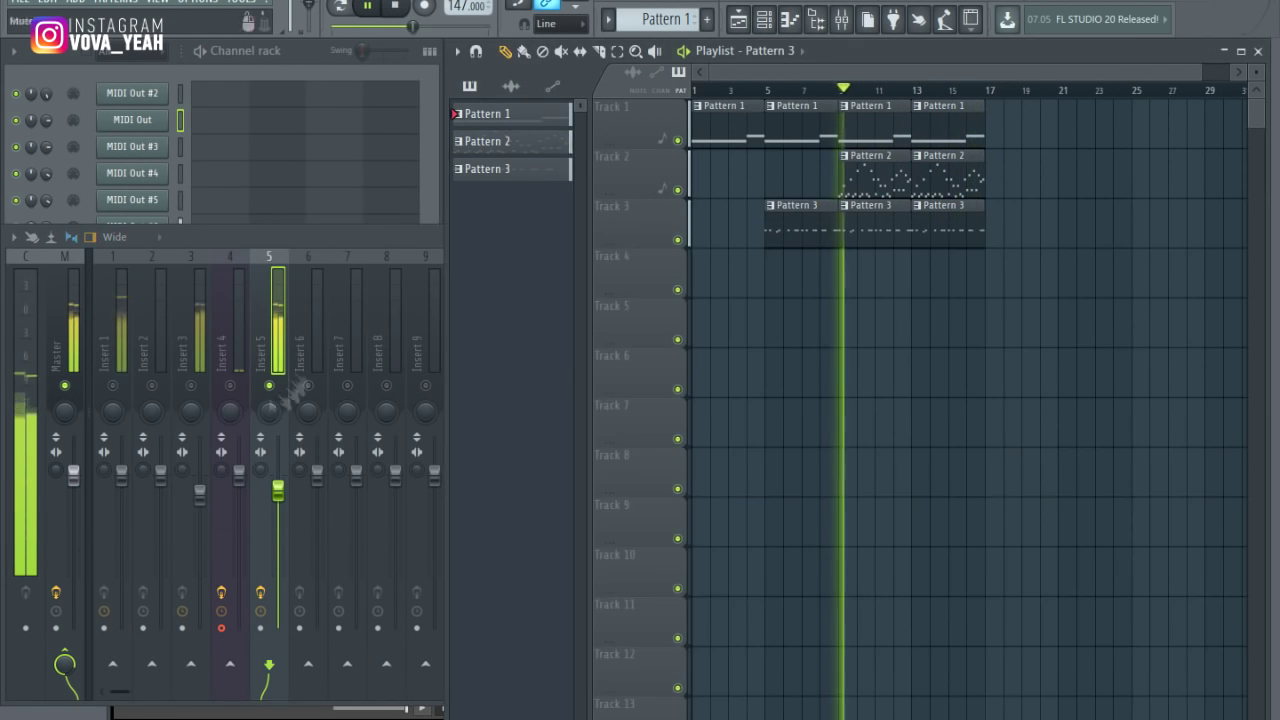
right_click(269, 385)
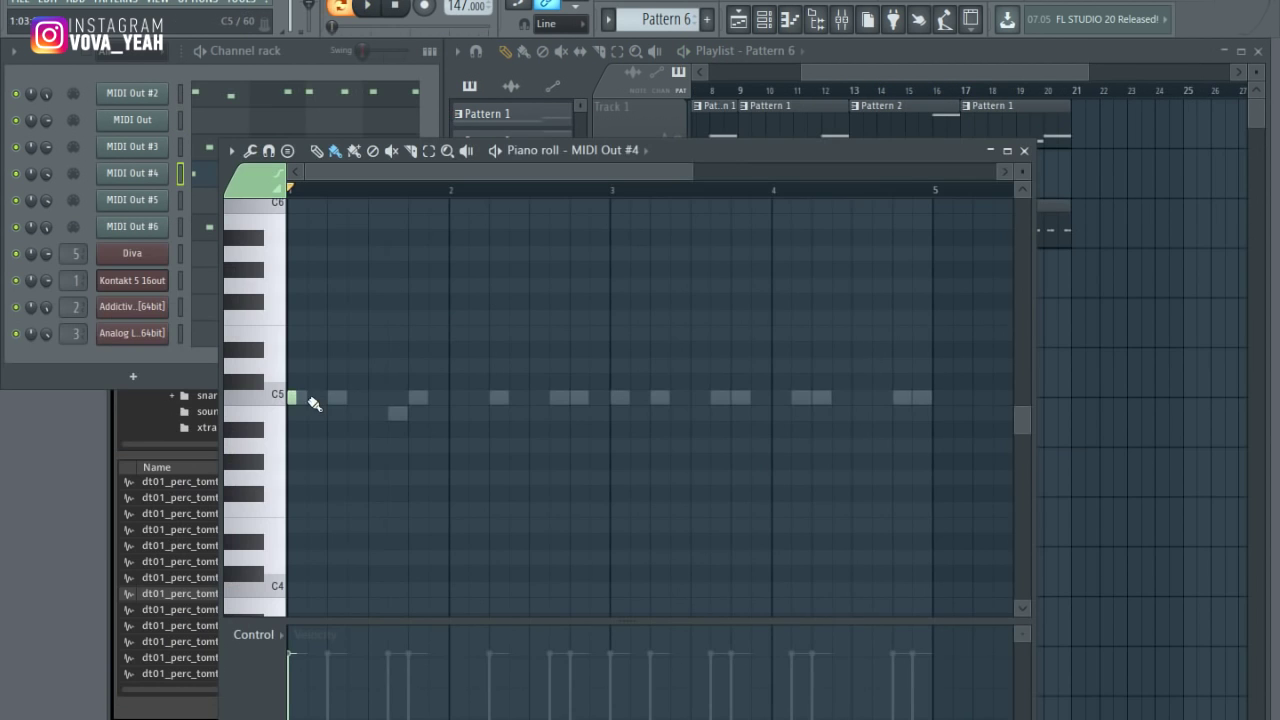
Step: Fill the four bars of MIDI Out #4 with evenly spaced C5 notes, adding notes in the gaps between them
drag(314, 400, 920, 414)
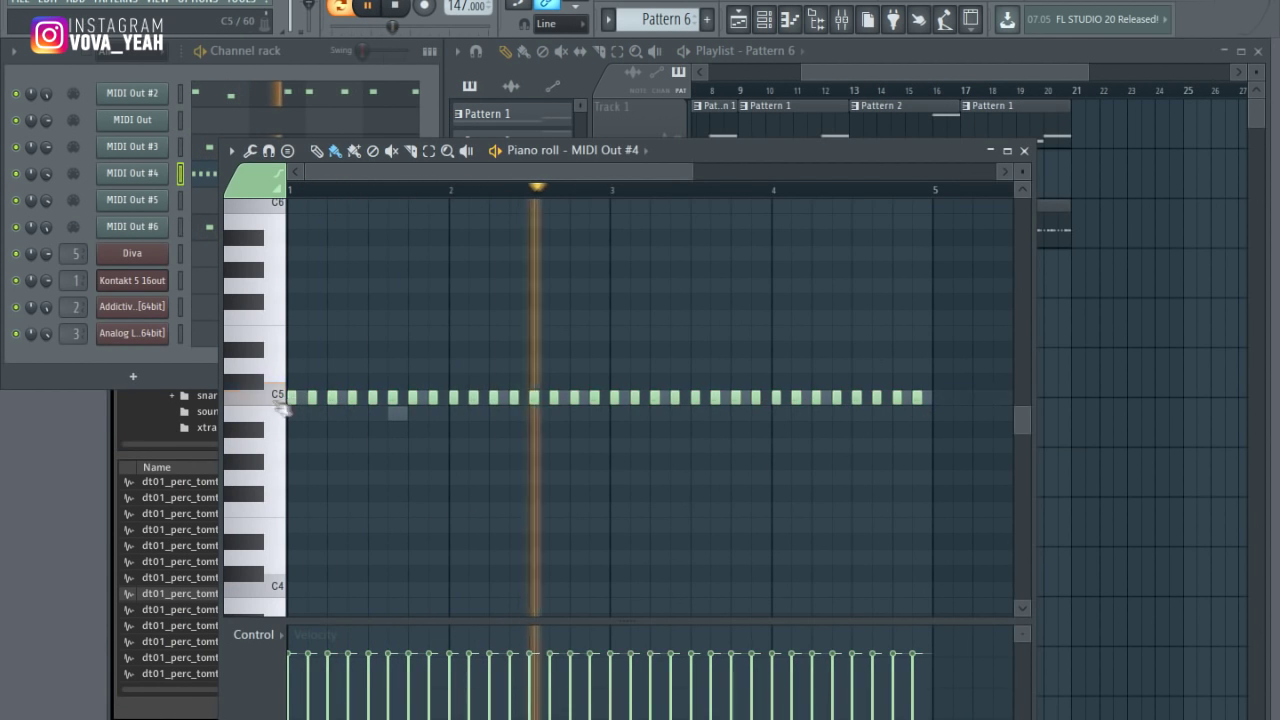
scroll(308, 366, up, 4)
drag(341, 366, 317, 402)
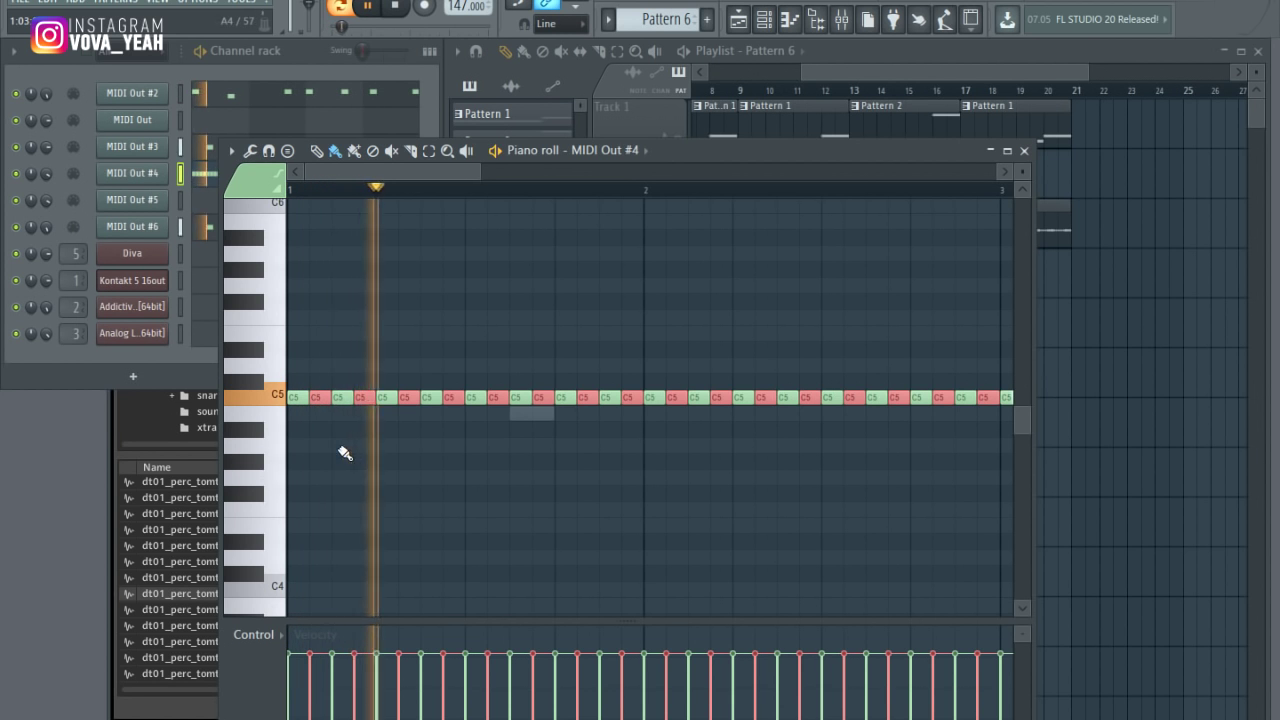
right_click(468, 242)
click(110, 206)
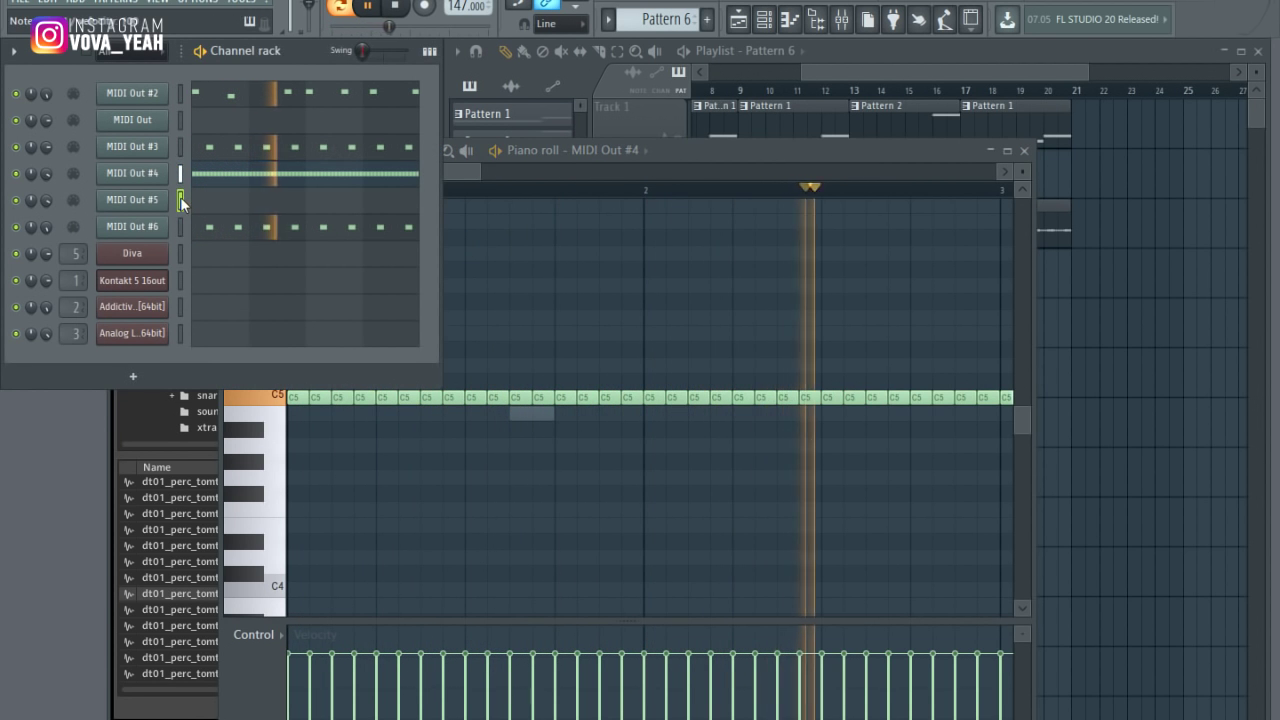
click(479, 174)
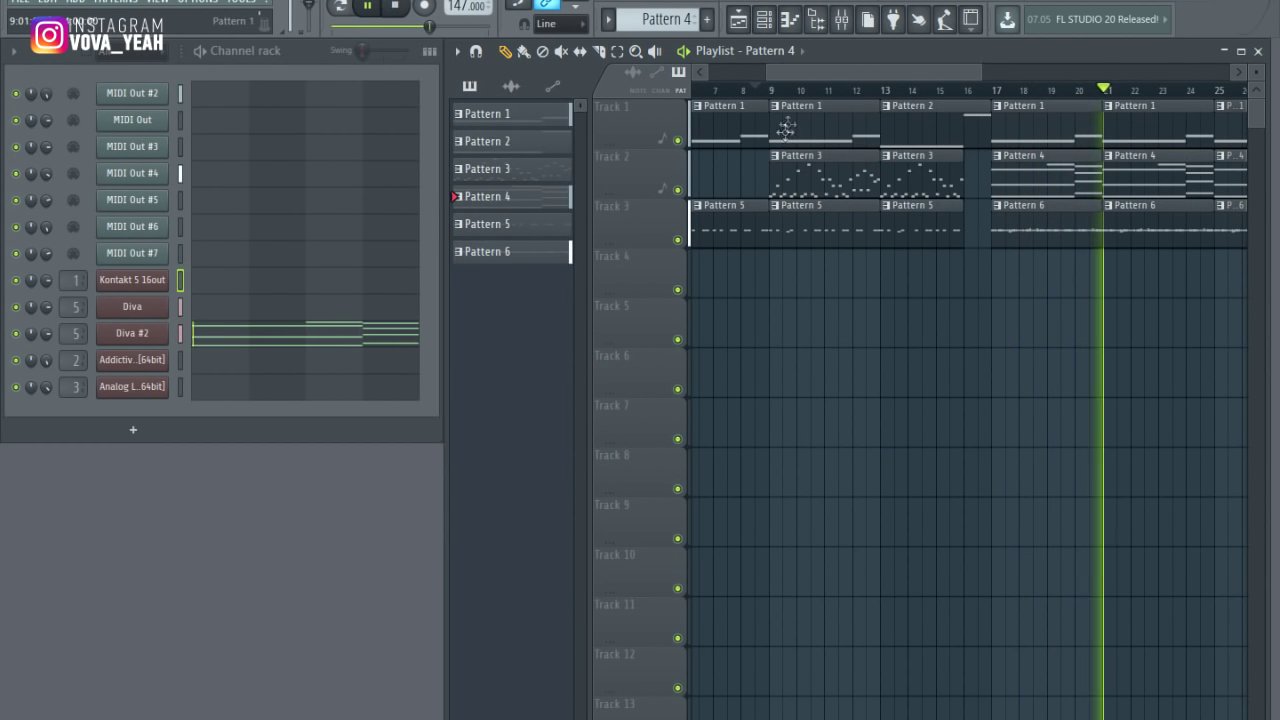
Step: Undo the last change made in the playlist
drag(865, 69, 968, 58)
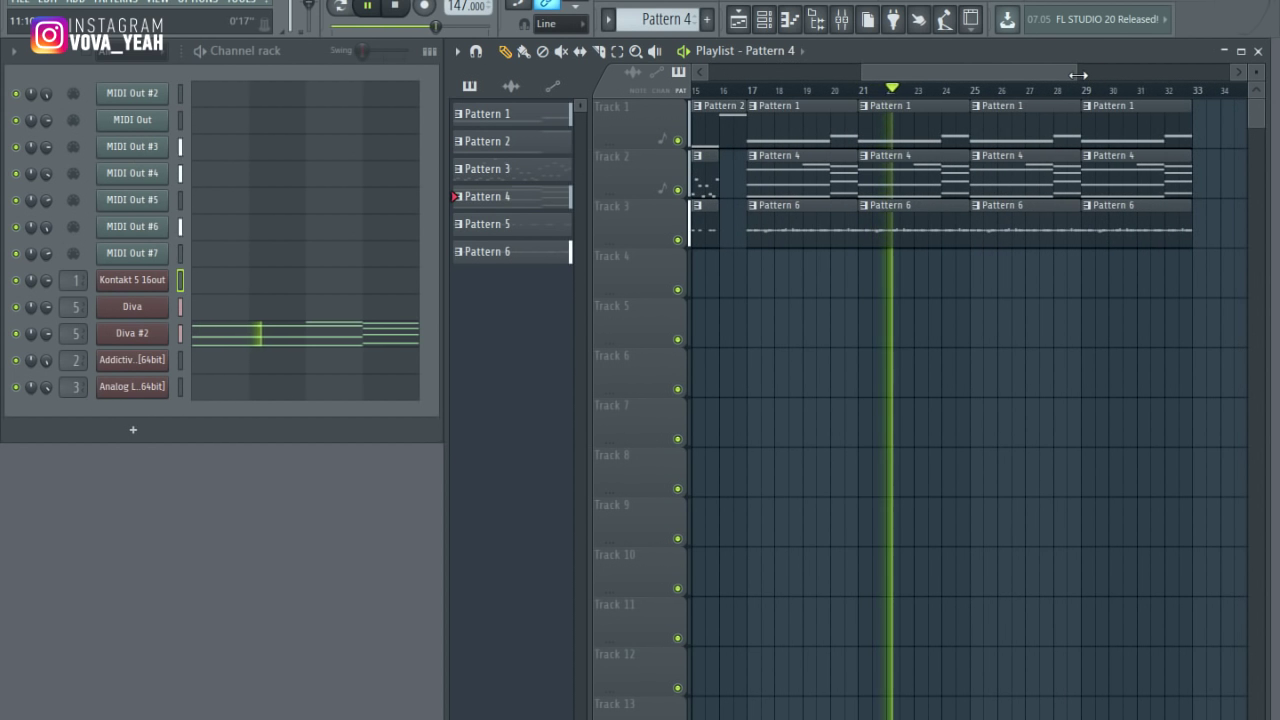
drag(1077, 70, 1119, 69)
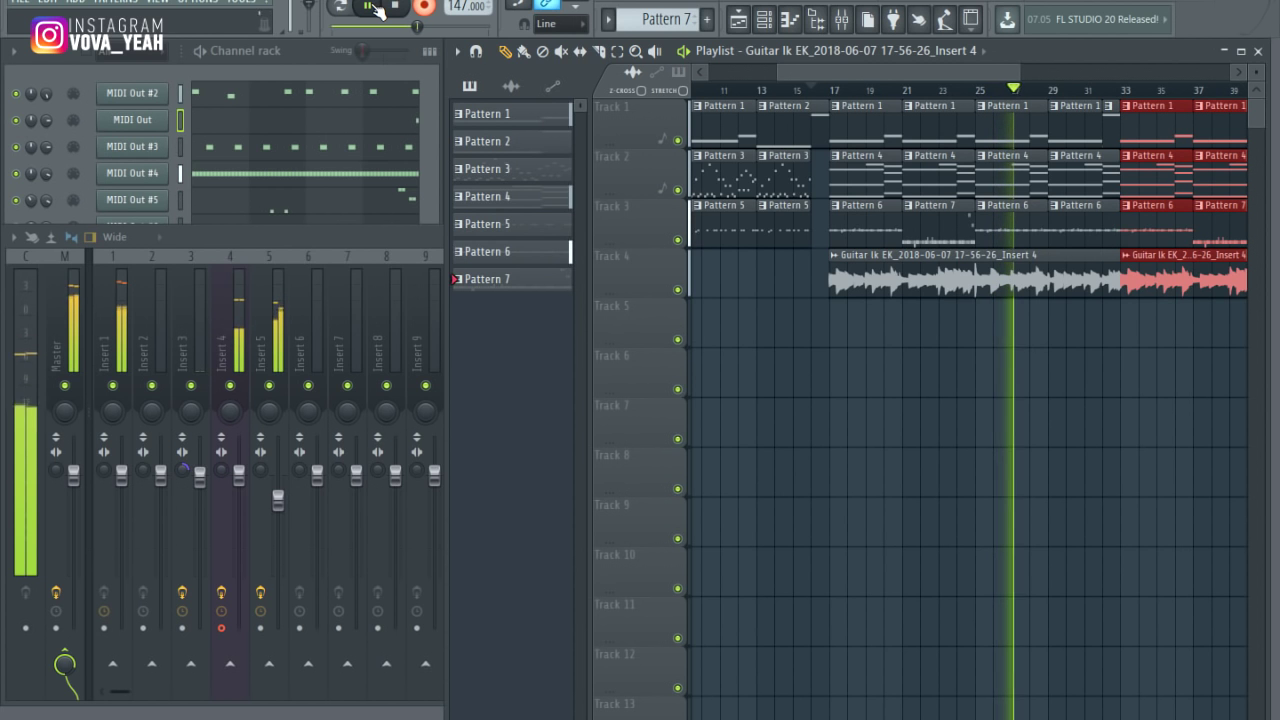
key(ctrl+z)
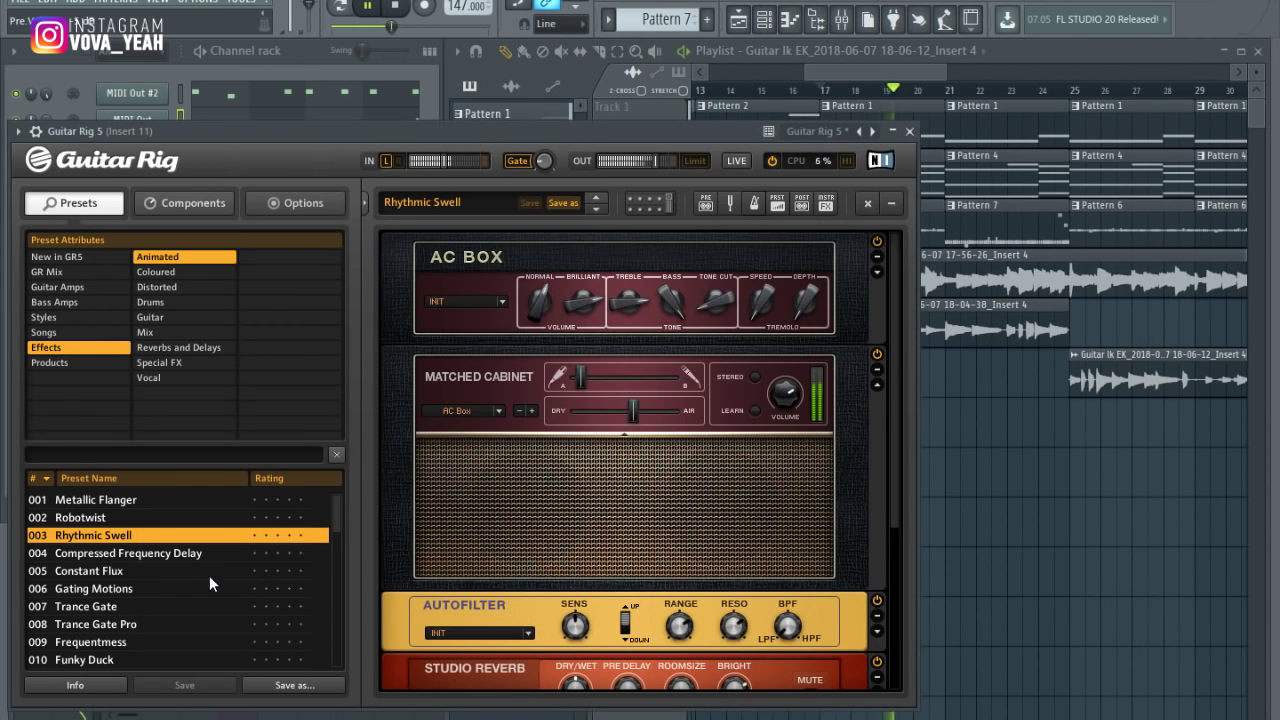
Step: Audition Animated effect presets such as Trance Gate Pro and Dynaverb in Guitar Rig 5, and switch to Reverbs and Delays
click(192, 563)
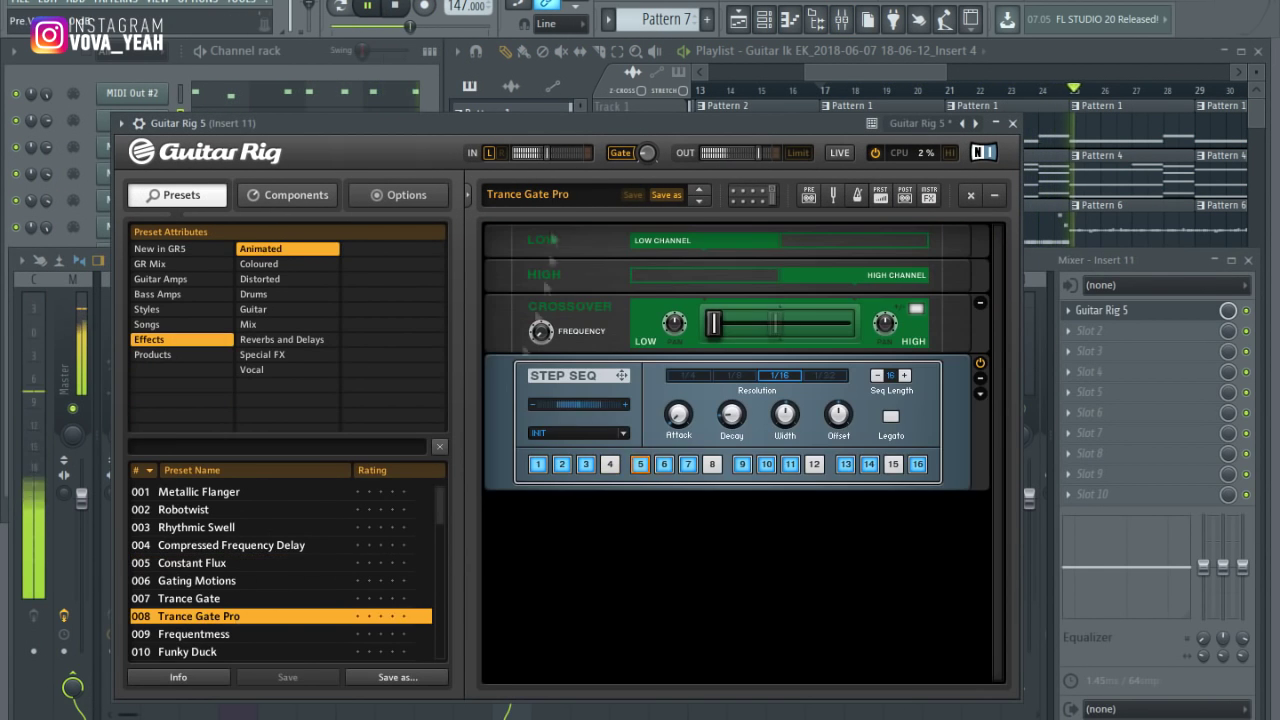
click(257, 555)
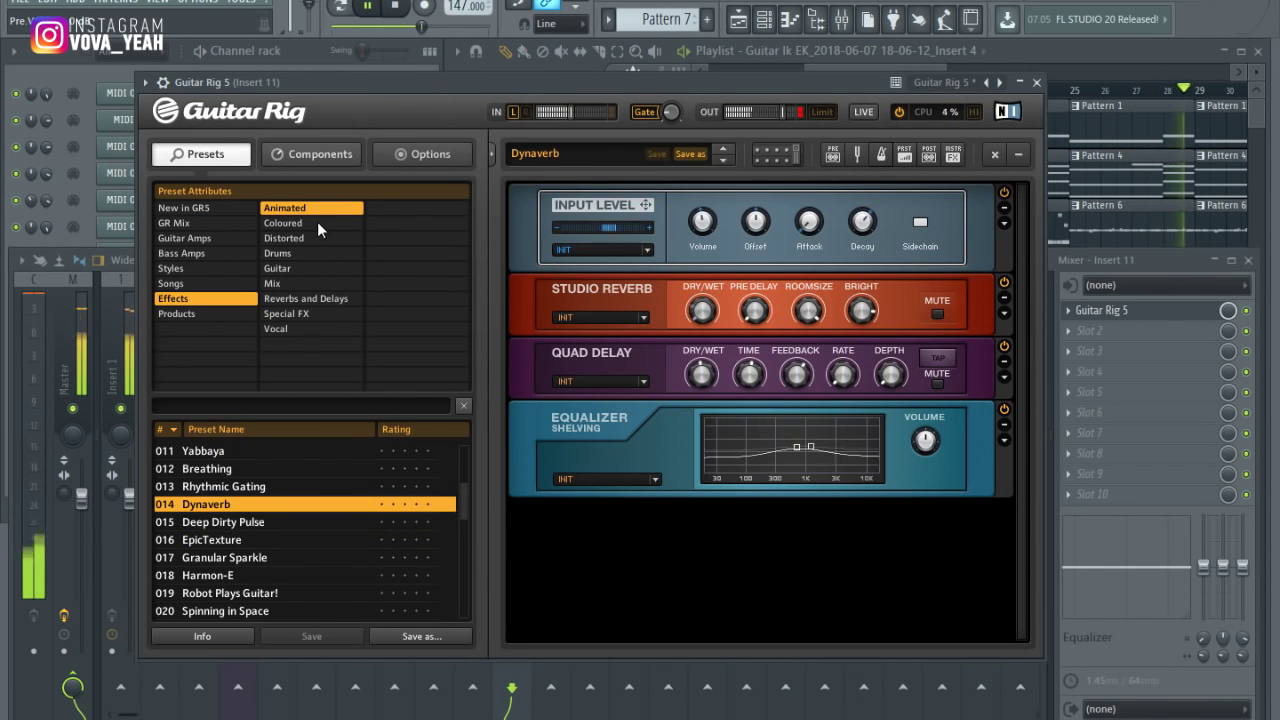
click(305, 298)
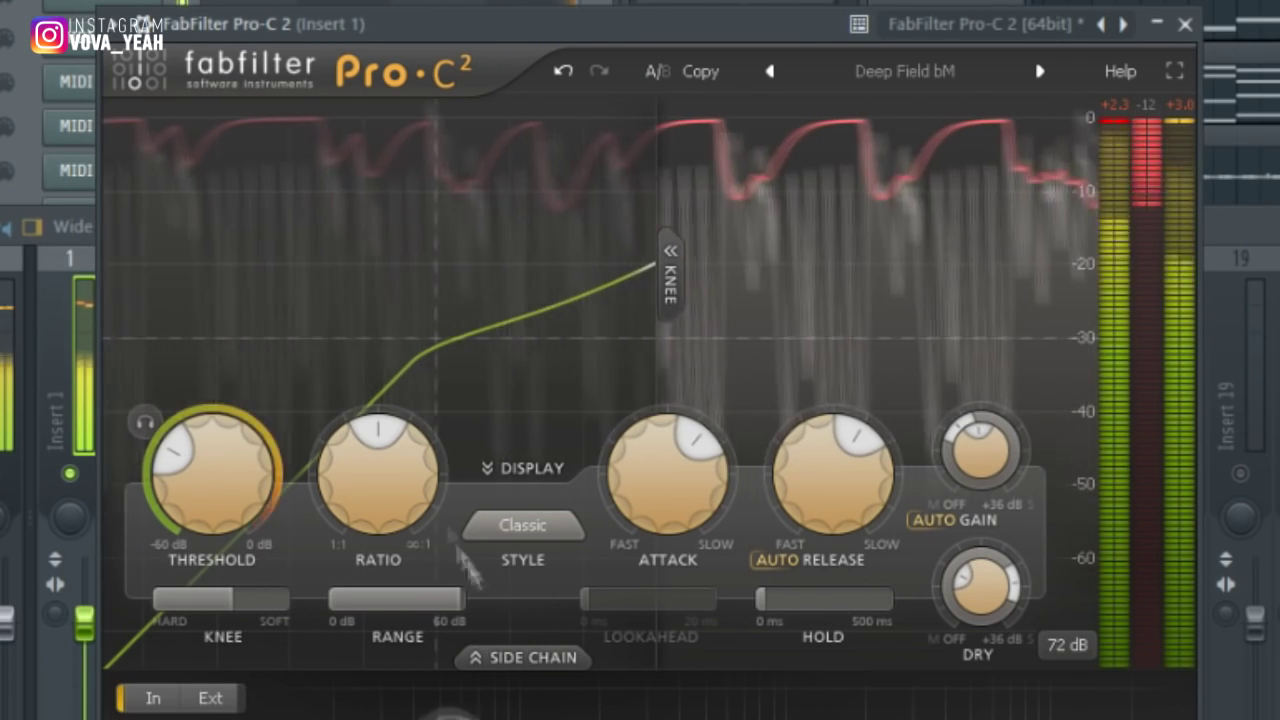
Step: Adjust the threshold and the output gain of FabFilter Pro-C 2 on Insert 1
mouse_move(243, 493)
mouse_down()
mouse_move(240, 508)
mouse_move(250, 489)
mouse_up()
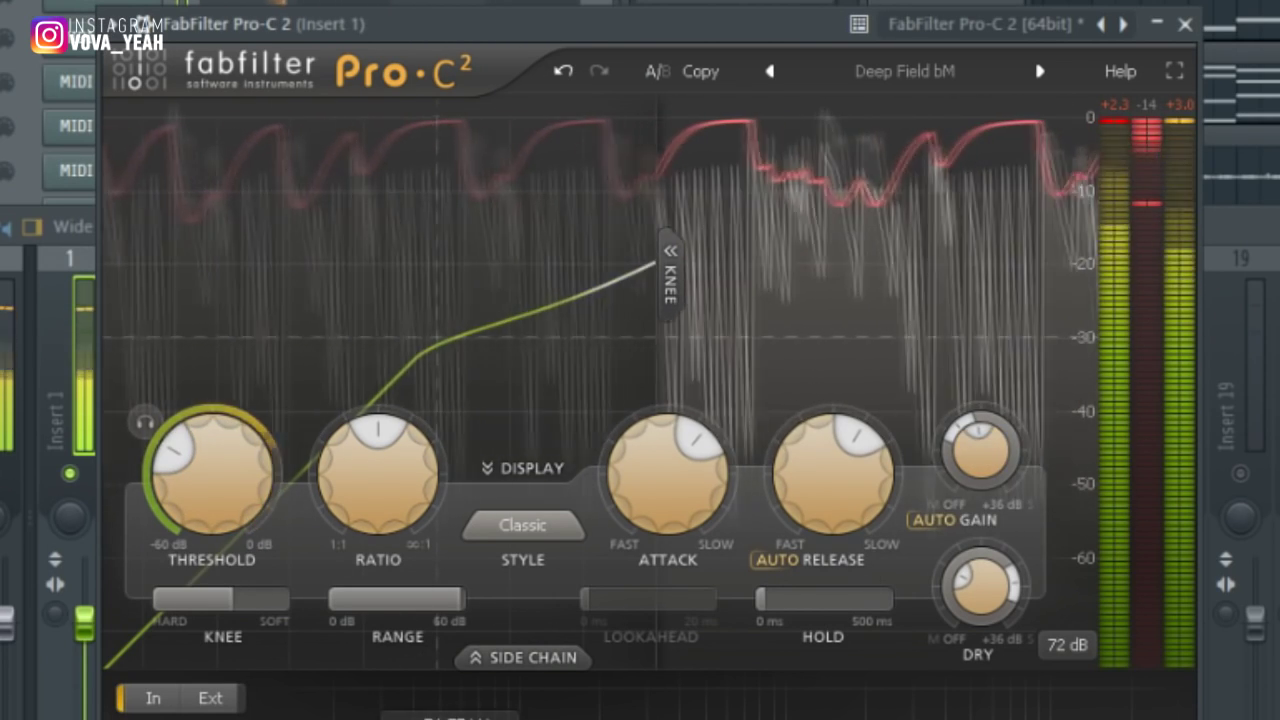
drag(978, 450, 1003, 398)
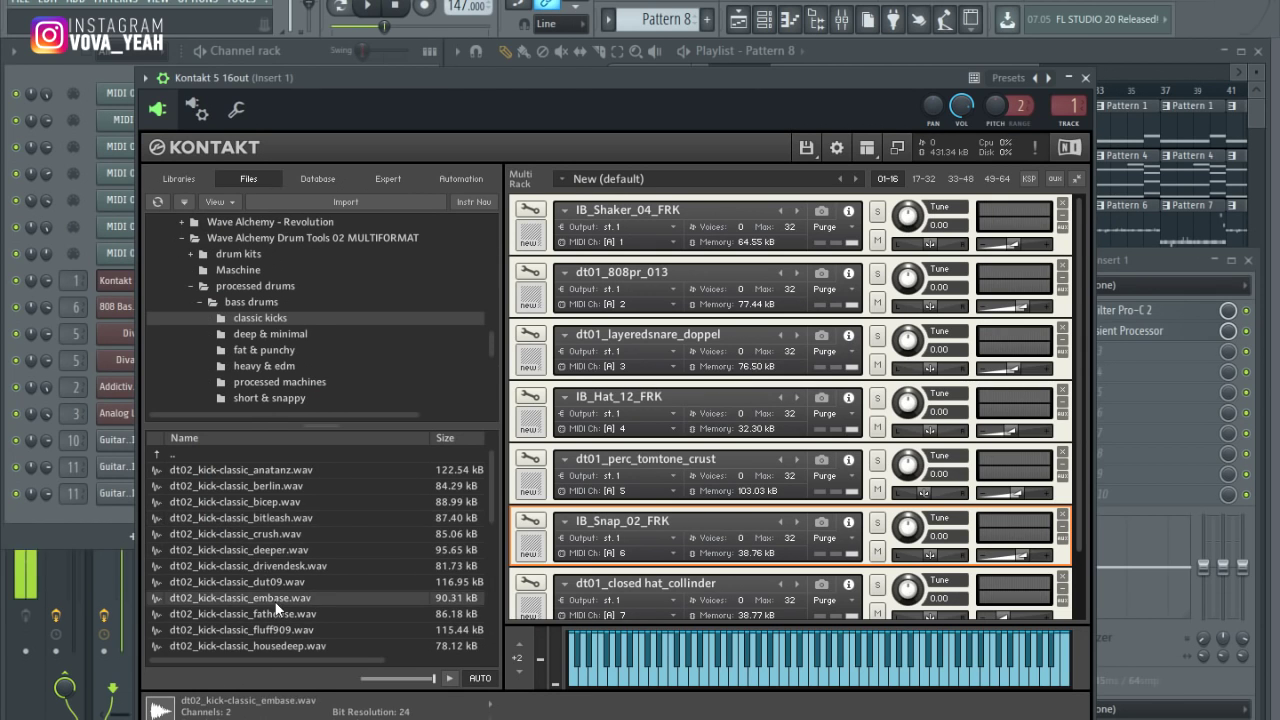
Step: Audition classic kick samples from the Wave Alchemy Drum Tools 02 library in Kontakt
double_click(263, 610)
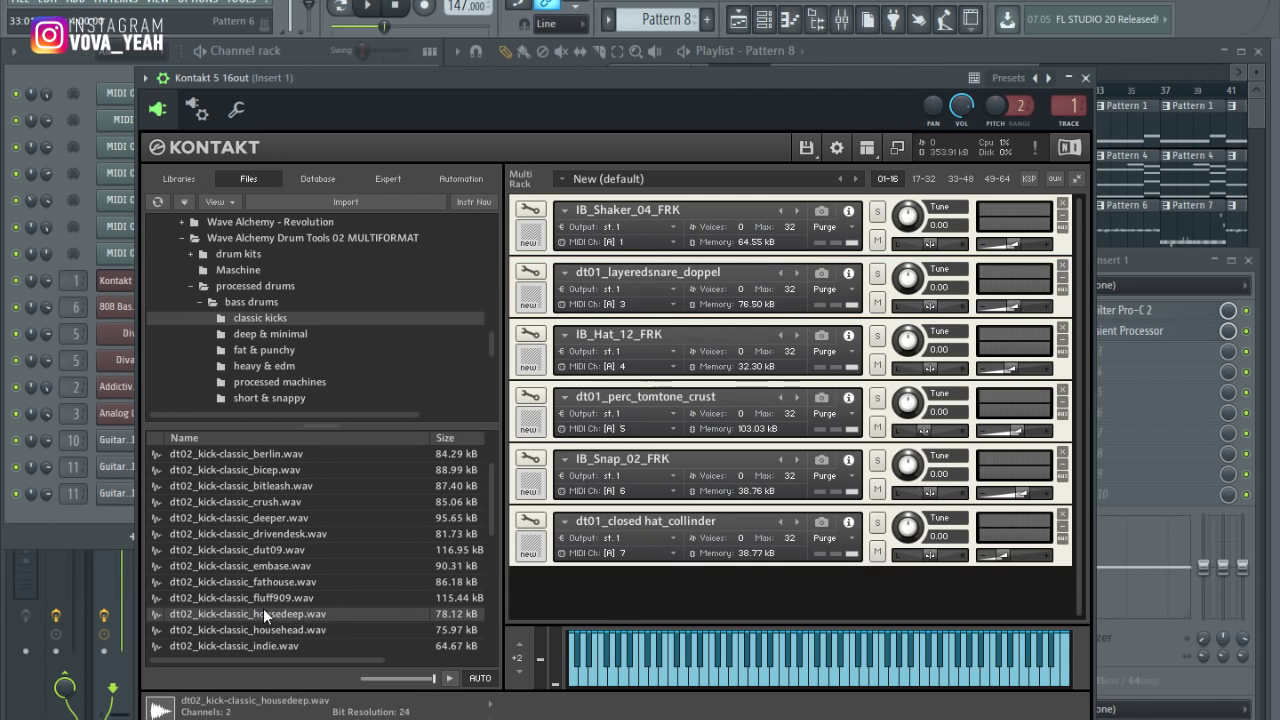
scroll(290, 560, down, 2)
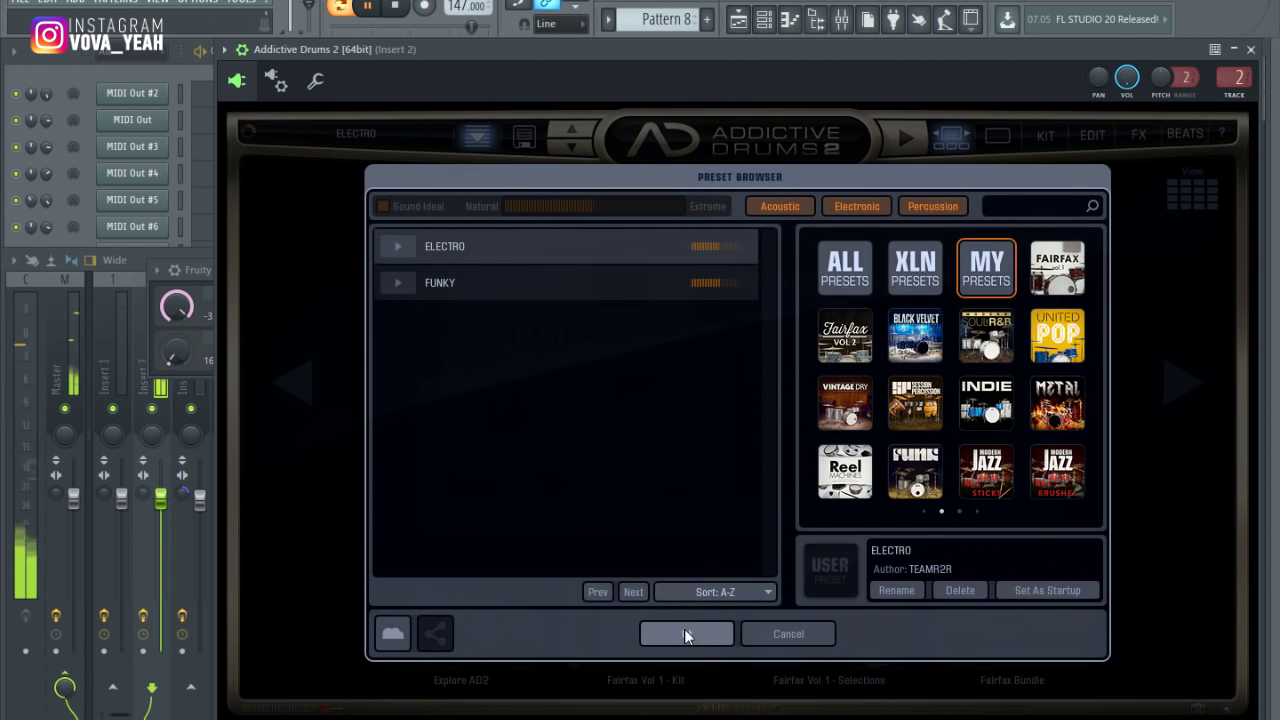
Step: Load the ELECTRO preset in Addictive Drums 2, show its kit and open the hi-hat's edit settings
click(685, 631)
click(1045, 136)
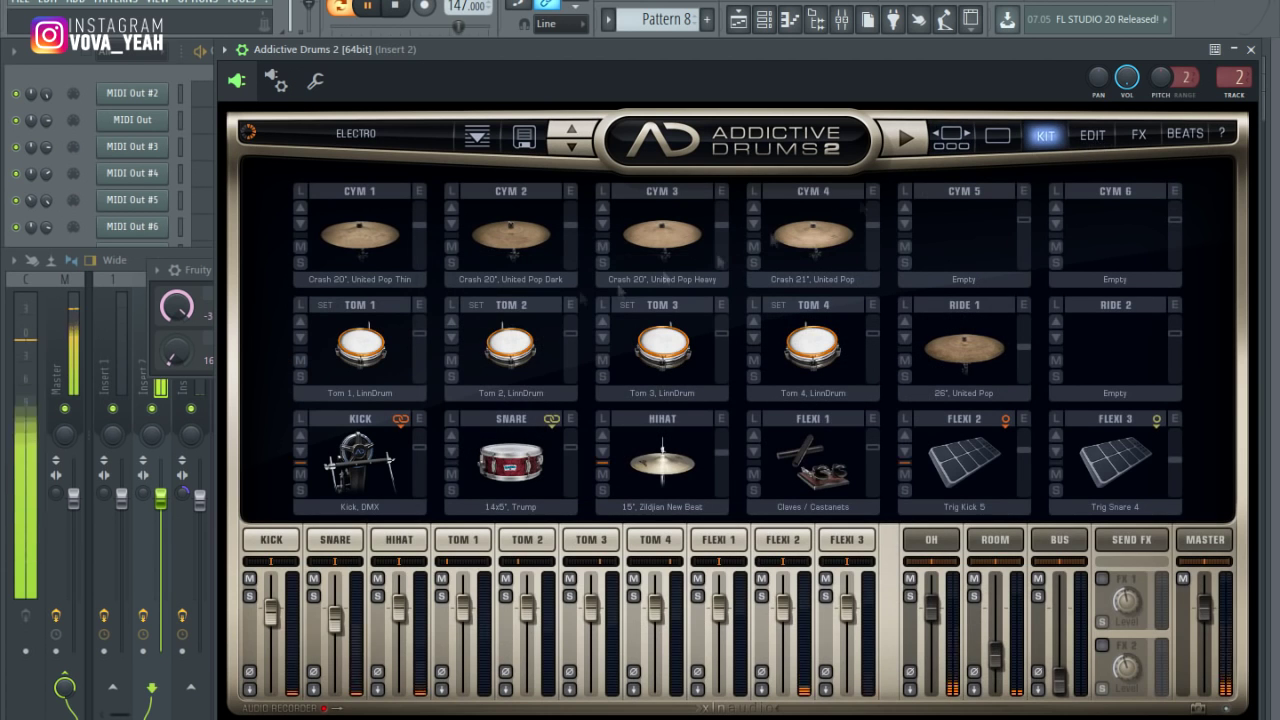
click(723, 419)
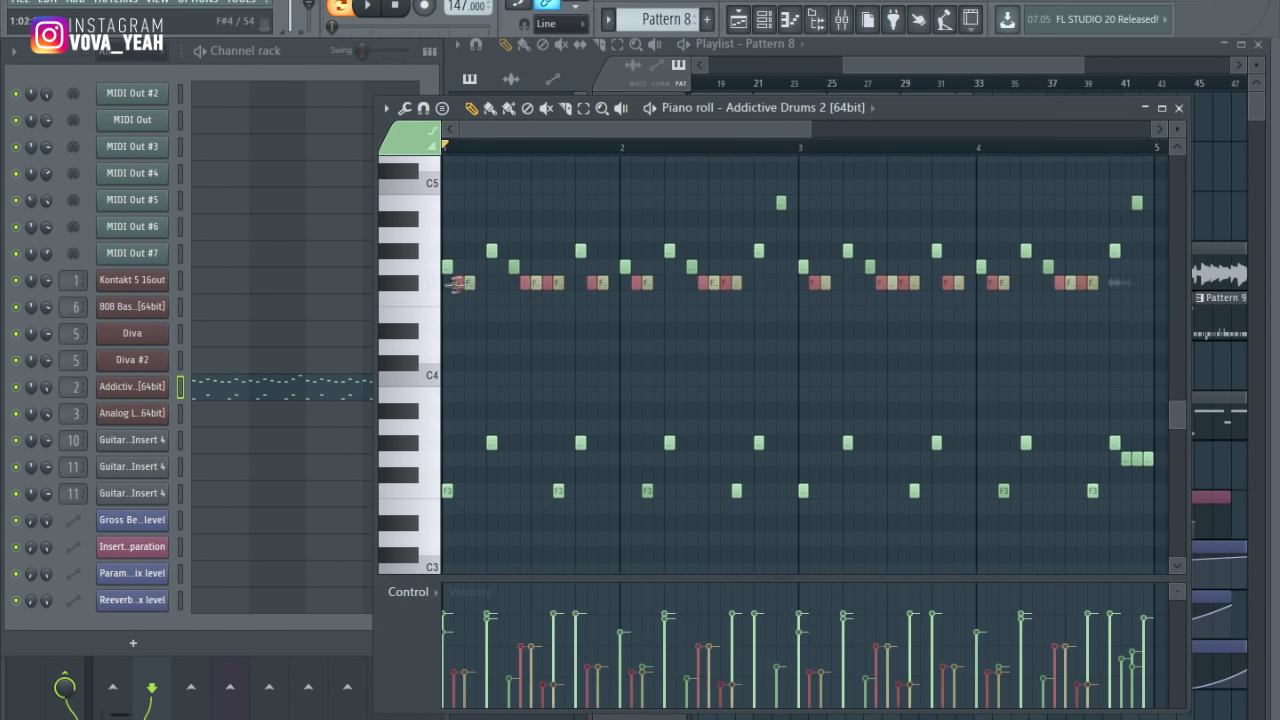
Step: Play back the Addictive Drums 2 pattern, clear the note selection and delete an F#4 hit in bar 1
key(space)
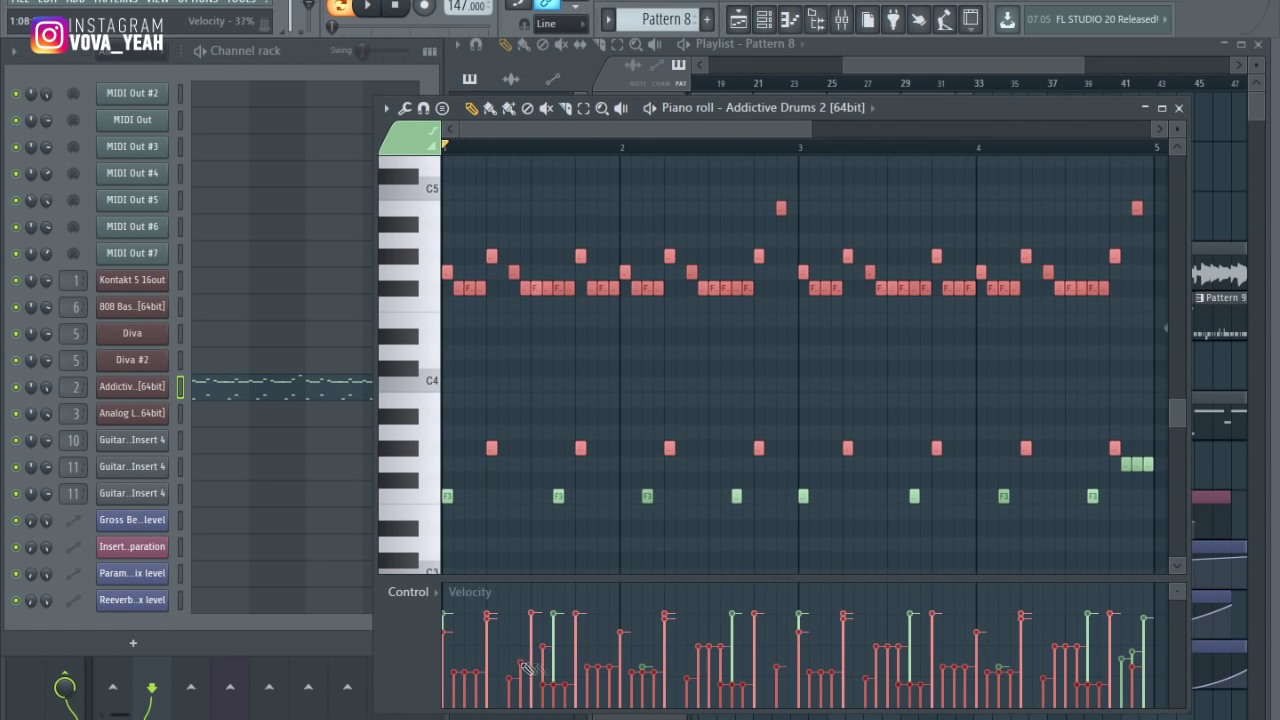
key(space)
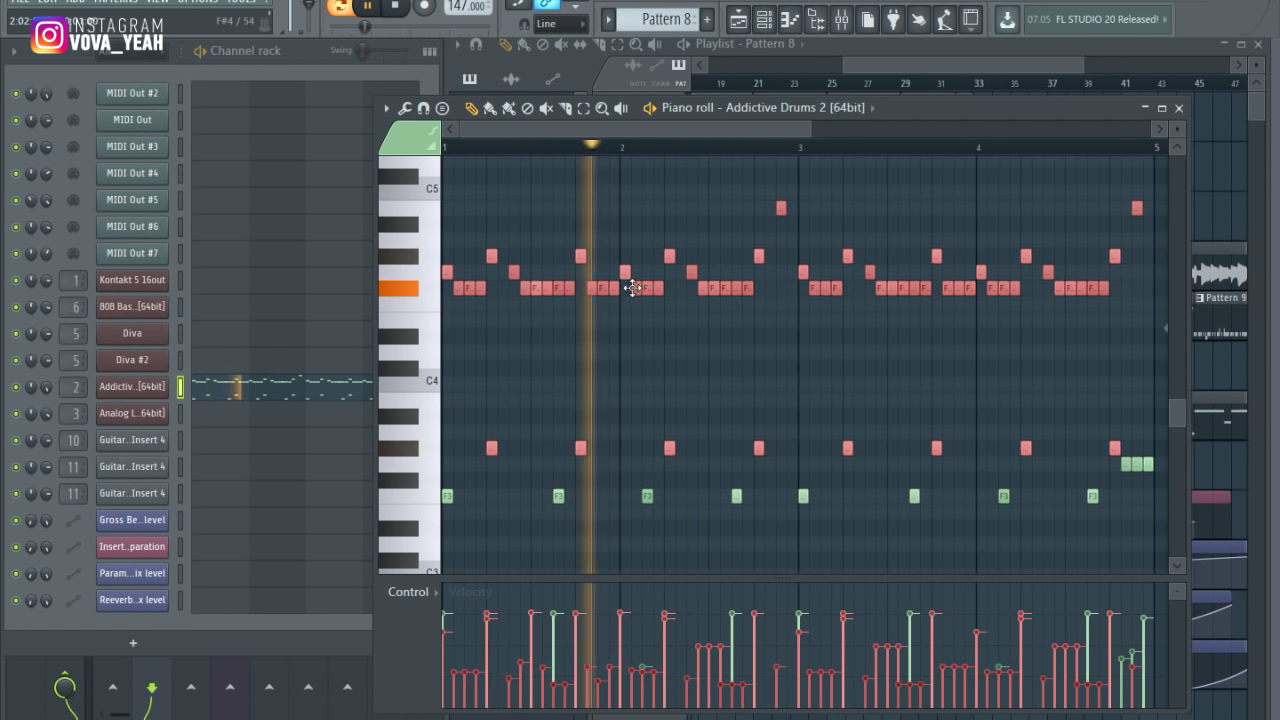
key(space)
key(ctrl+d)
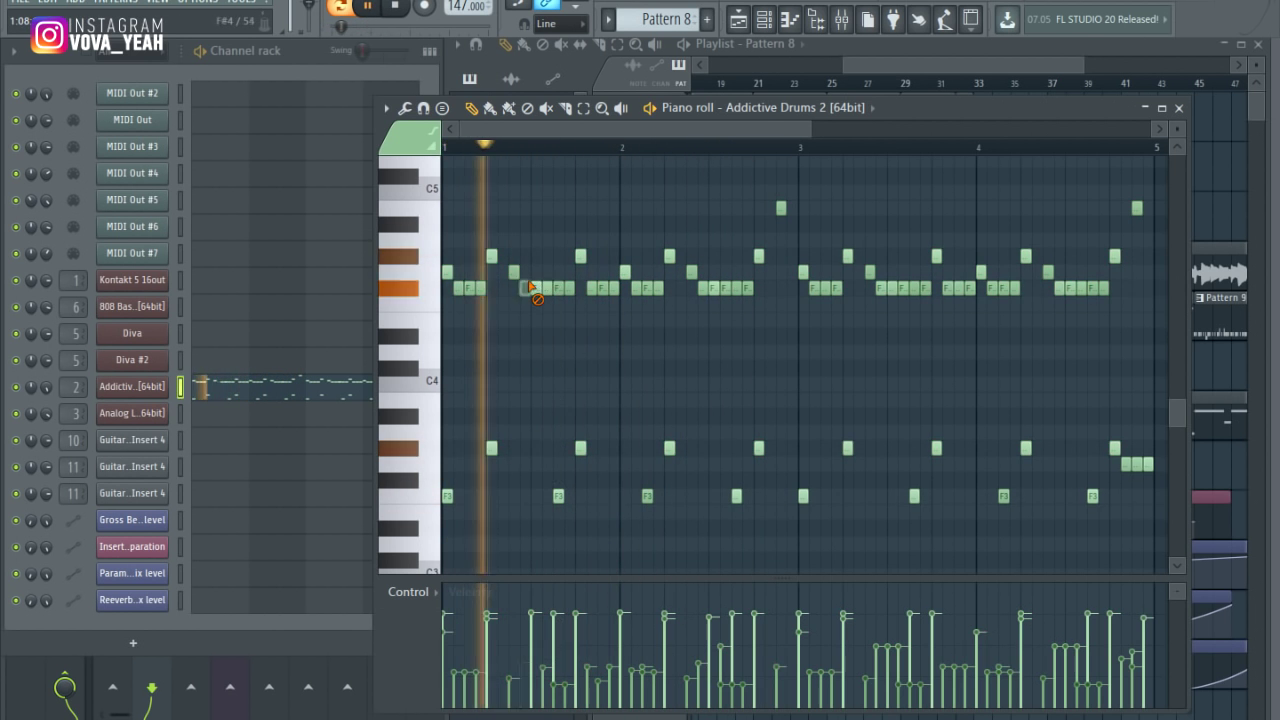
right_click(527, 289)
Step: Edit the drum hits above the F#4 row in the Addictive Drums 2 pattern and close the piano roll
scroll(767, 290, right, 4)
click(789, 208)
click(766, 240)
drag(755, 192, 852, 266)
click(1178, 108)
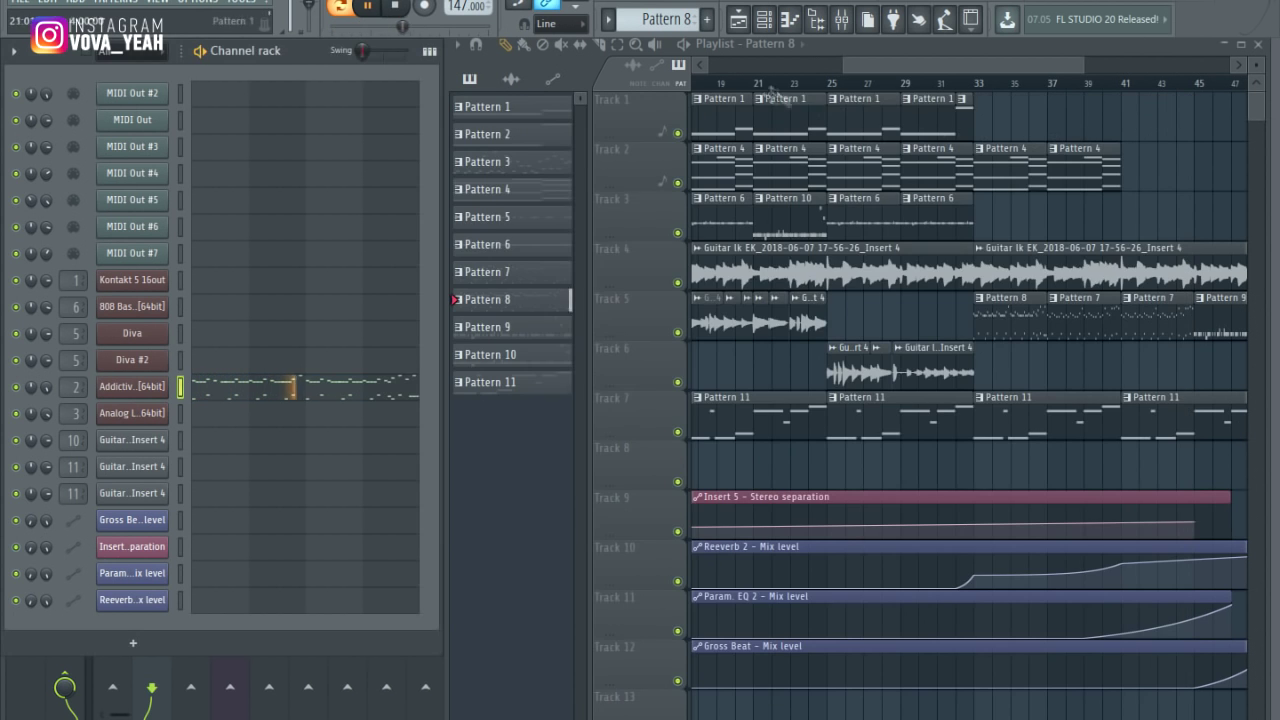
Step: Switch to song playback, make Pattern 7 active from the playlist and edit its Addictive Drums 2 notes
key(l)
click(1080, 314)
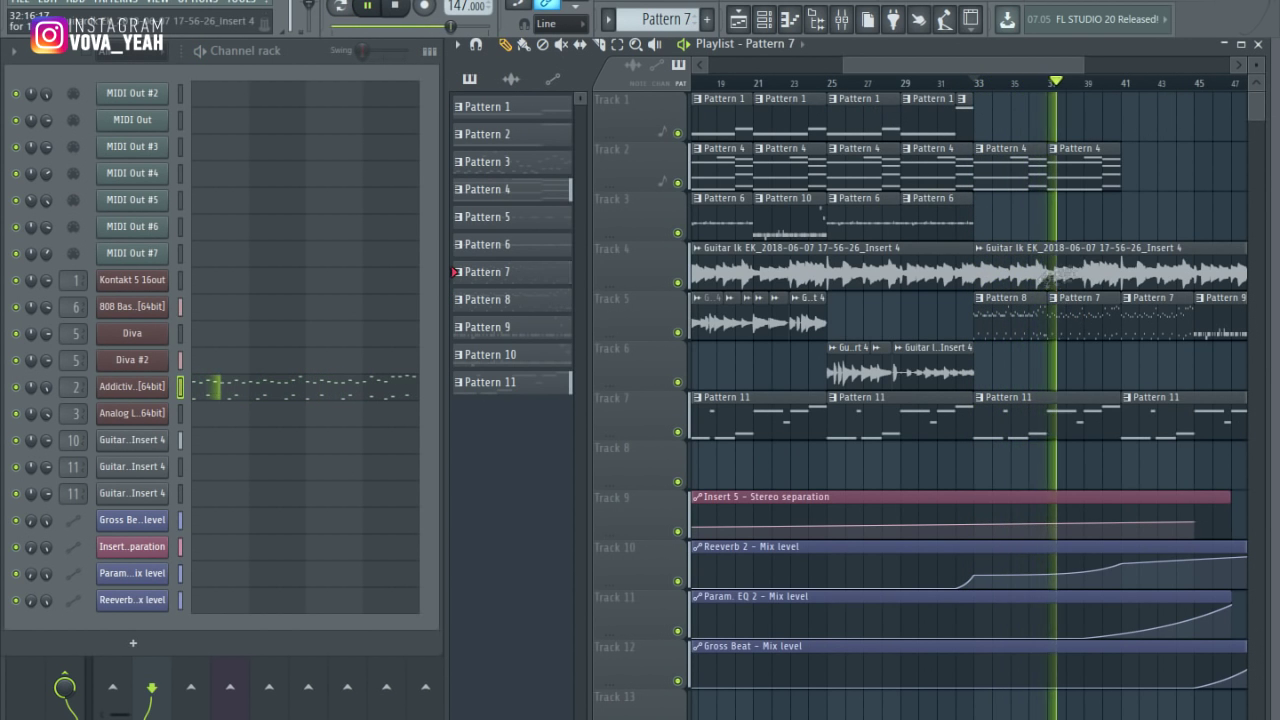
key(space)
click(335, 387)
drag(438, 205, 434, 344)
click(434, 288)
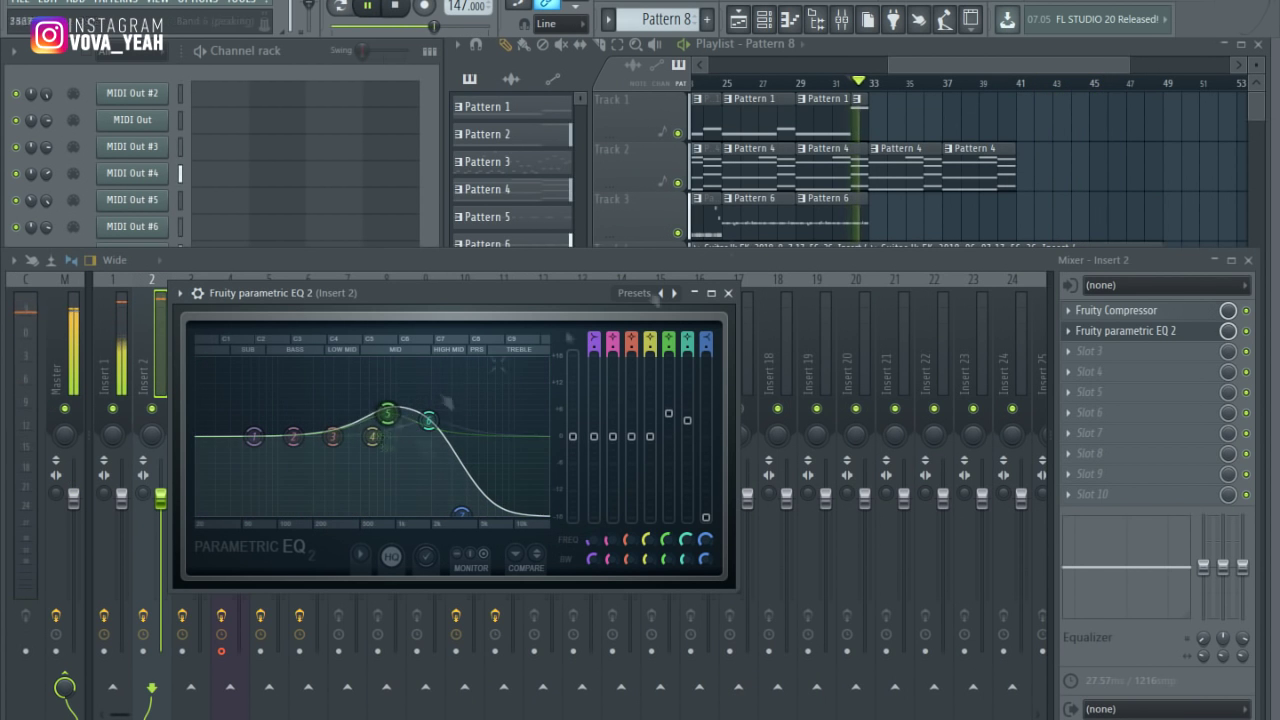
Step: Reshape the Fruity parametric EQ 2 curve on Insert 2 by moving bands 1, 3, 6 and 7
drag(254, 436, 207, 515)
drag(333, 436, 298, 398)
drag(428, 420, 528, 463)
drag(463, 514, 487, 500)
Step: Close the mixer and examine the playlist arrangement during playback, including the section from bar 25 to bar 49
scroll(528, 463, down, 5)
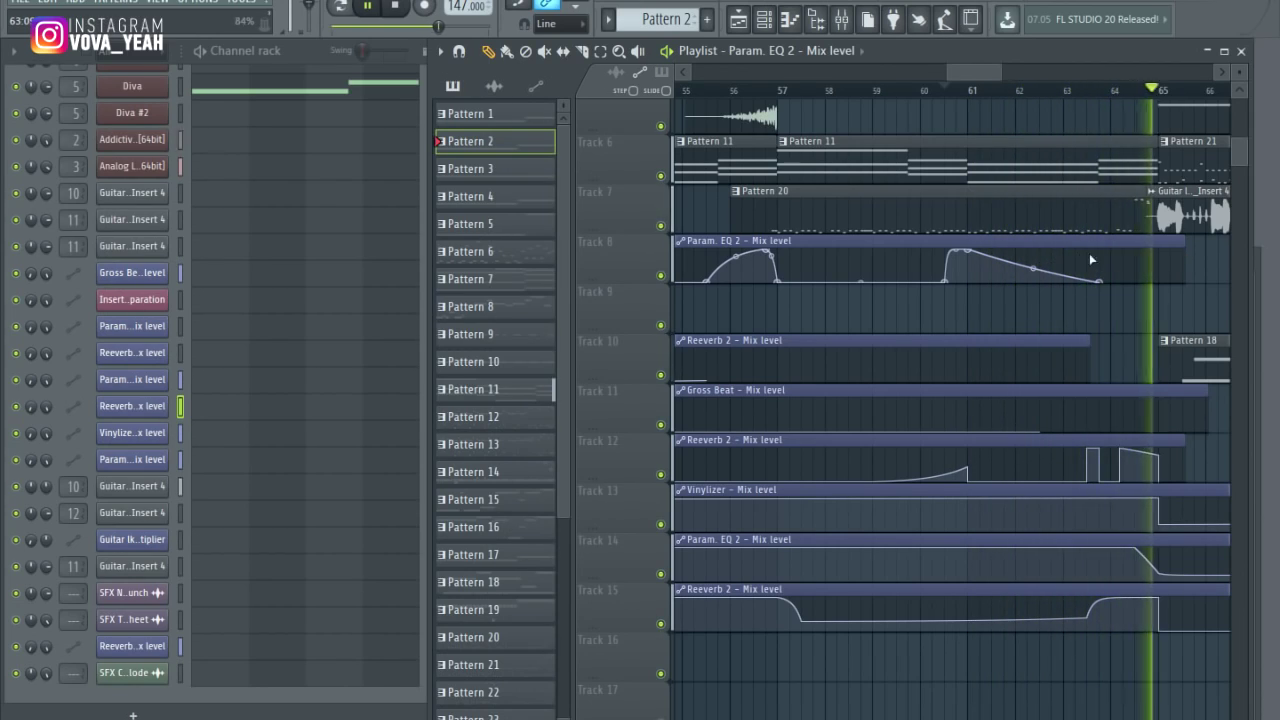
drag(984, 74, 1029, 75)
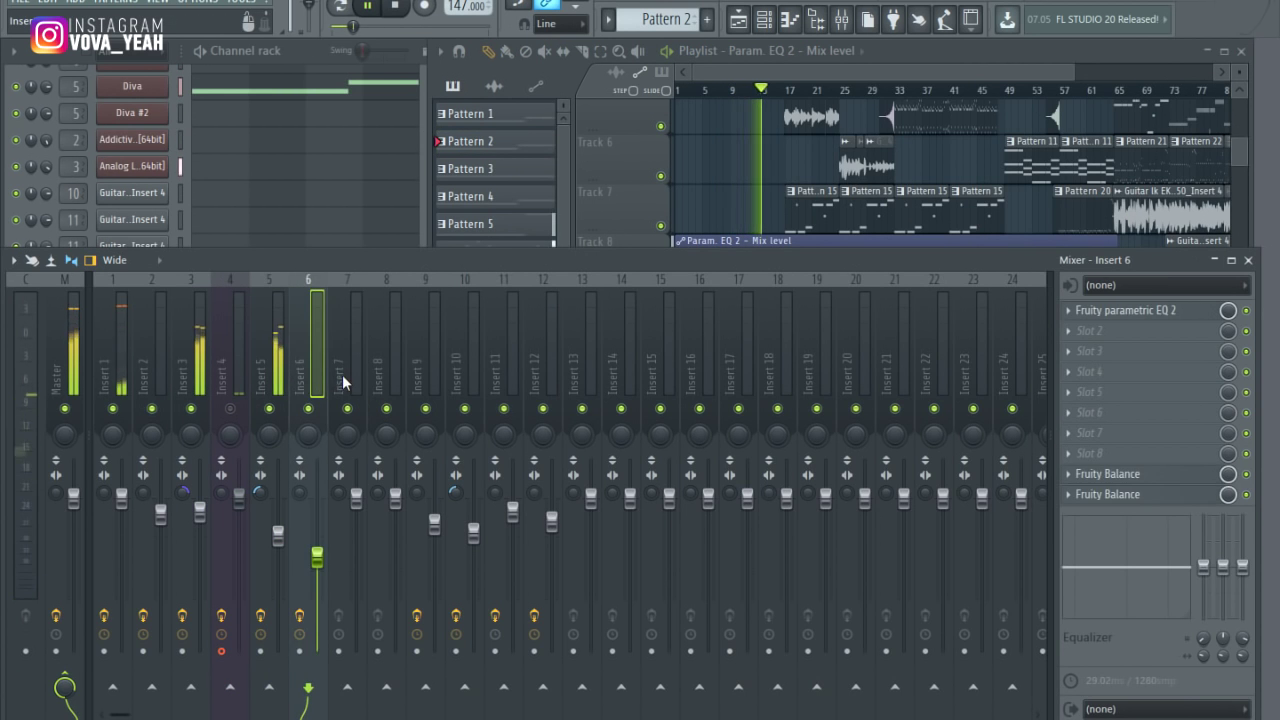
click(1248, 260)
drag(1074, 71, 792, 75)
drag(735, 75, 830, 72)
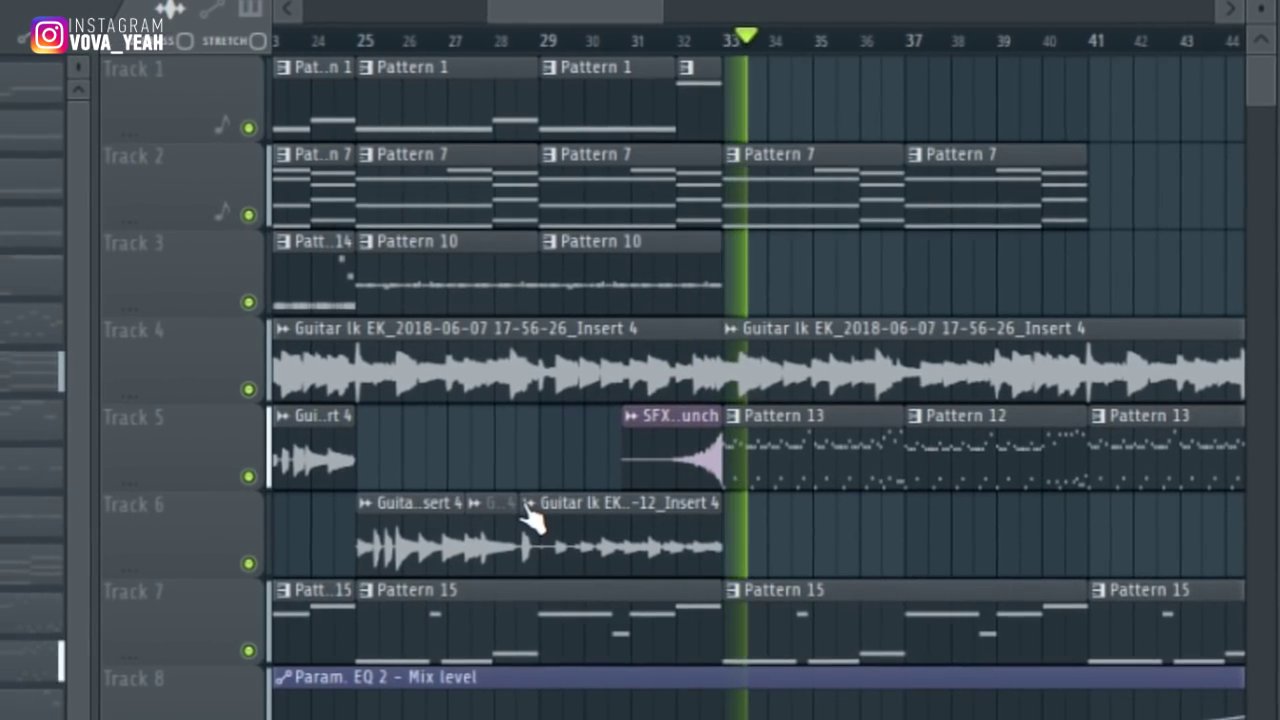
drag(851, 73, 895, 73)
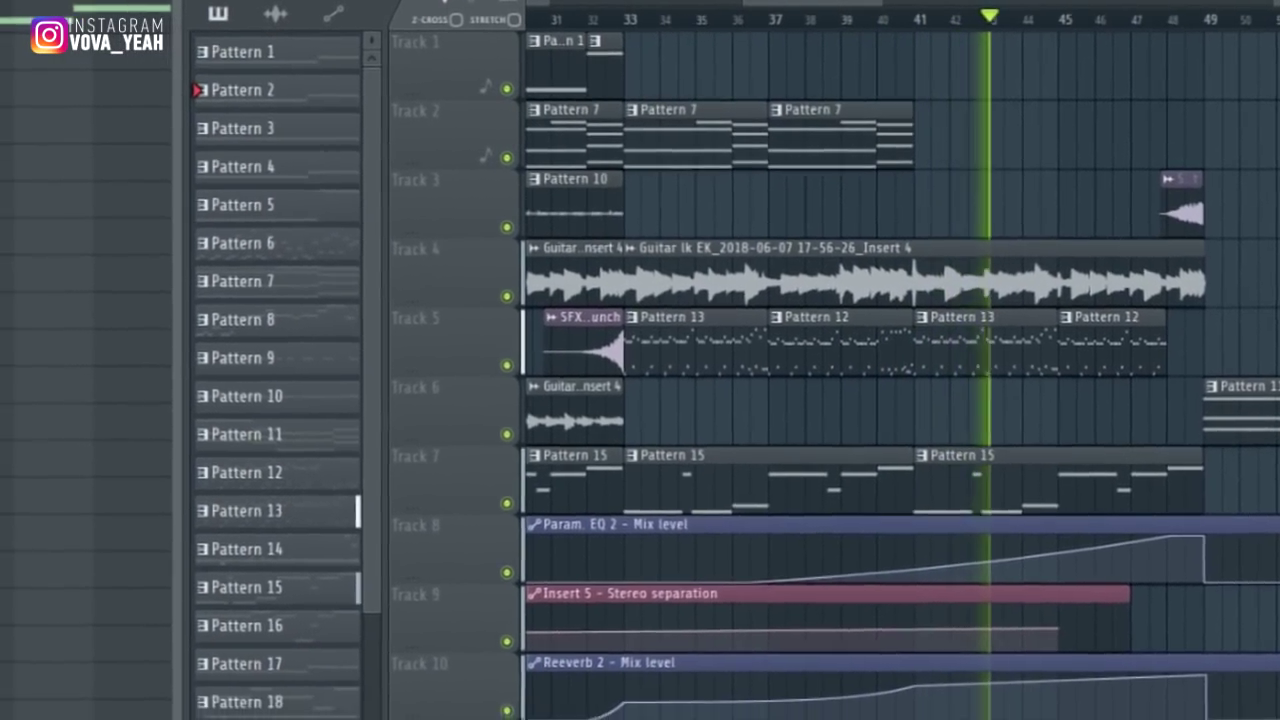
Step: Add Fruity Flanger to the effects chain of mixer Insert 2
key(F9)
click(1094, 534)
mouse_move(1127, 351)
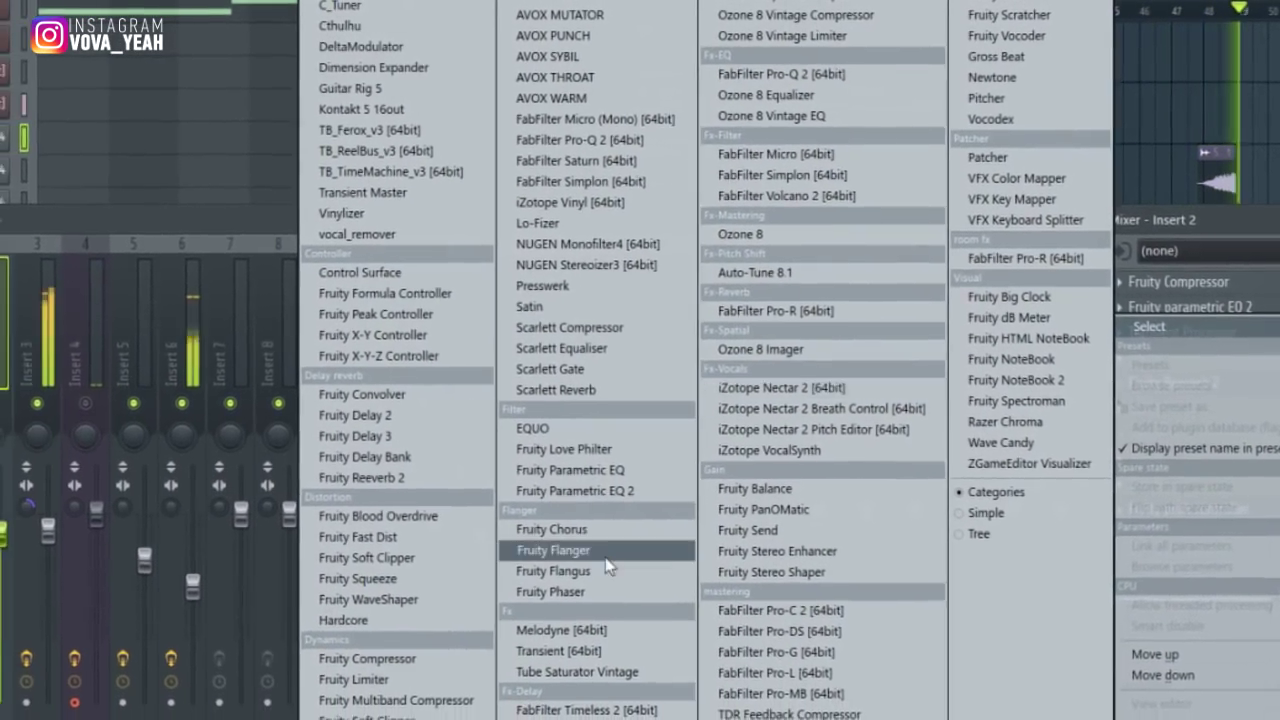
click(493, 588)
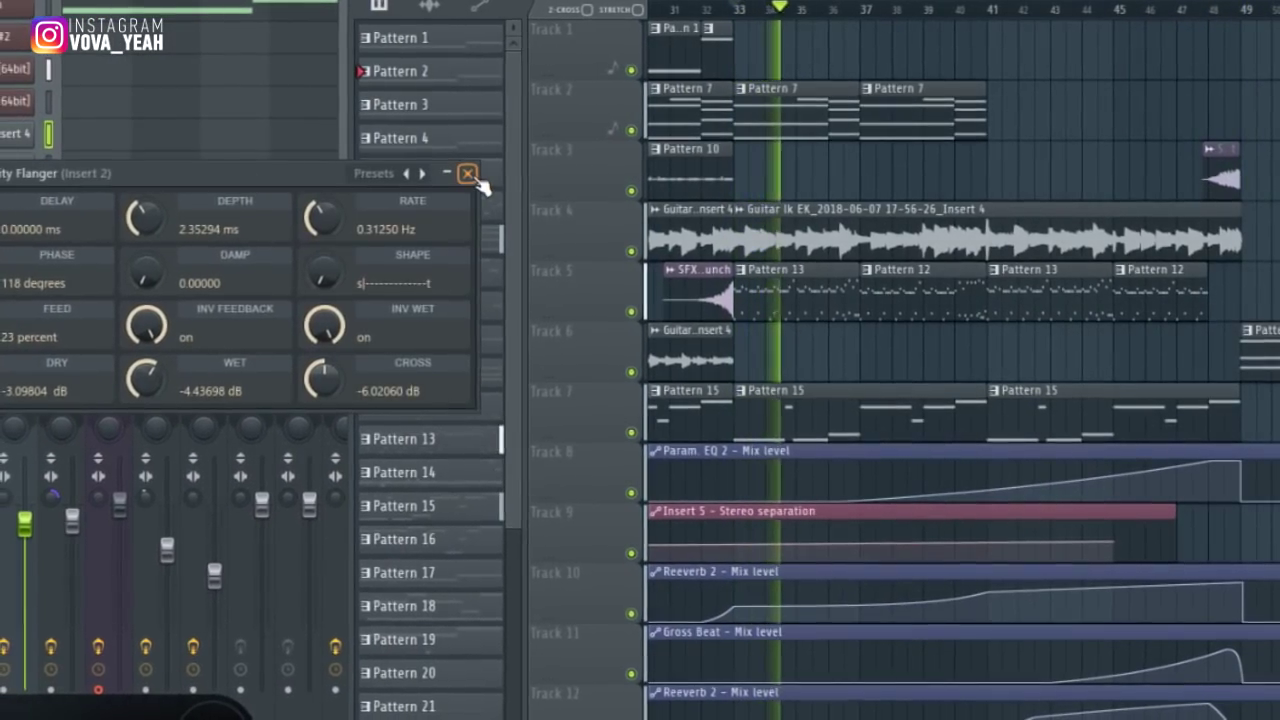
Step: Close Fruity Flanger and examine the playlist clips and mix-level automation during playback, up to about bar 77
click(466, 175)
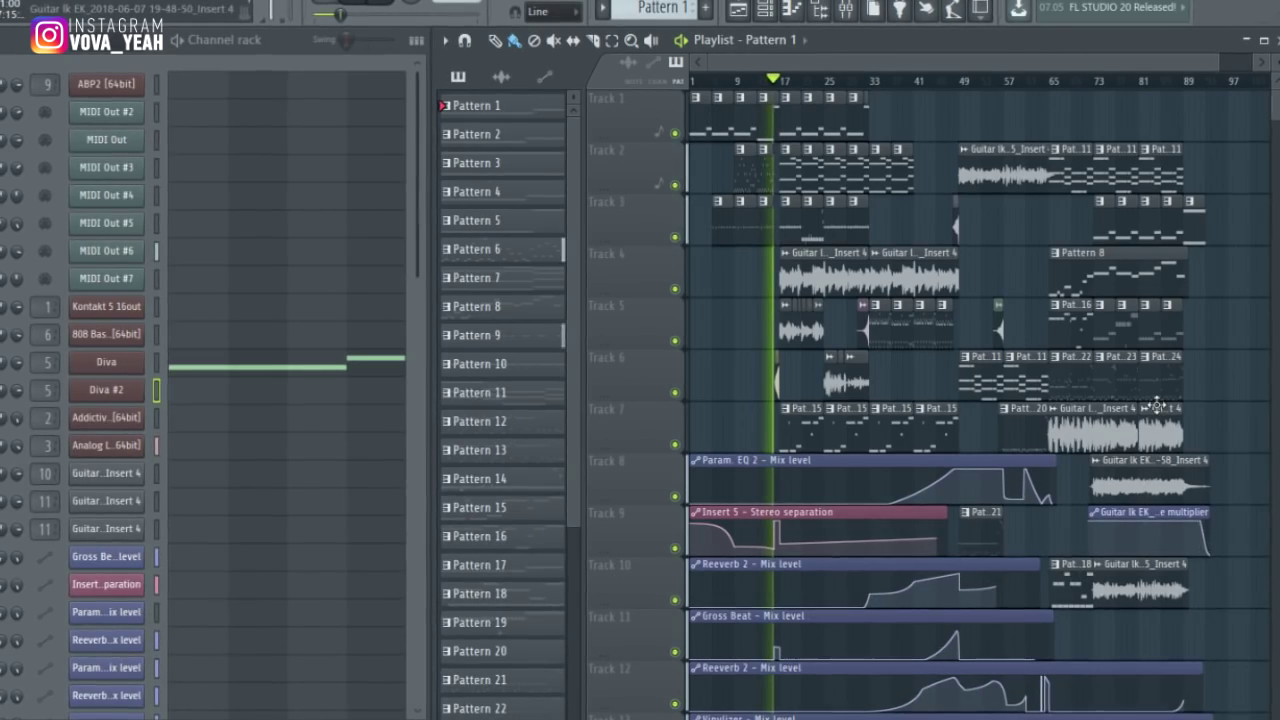
scroll(1199, 371, down, 6)
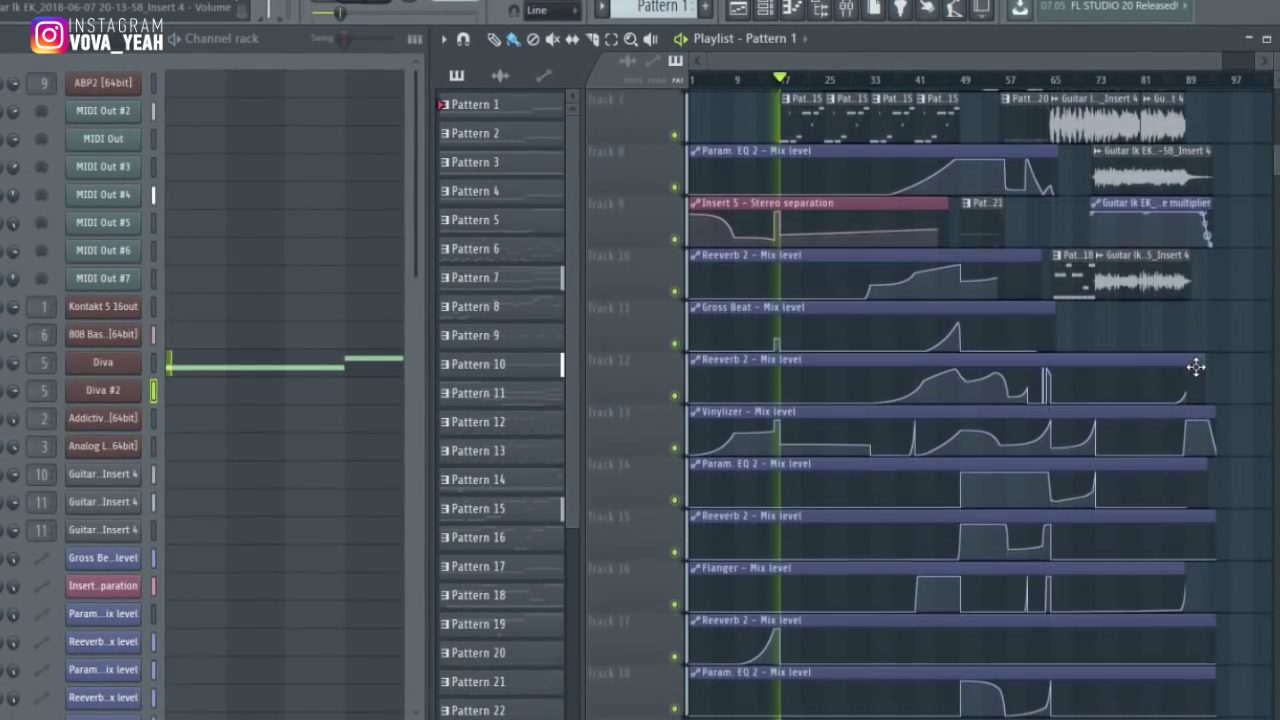
drag(1224, 61, 898, 92)
scroll(1010, 380, up, 6)
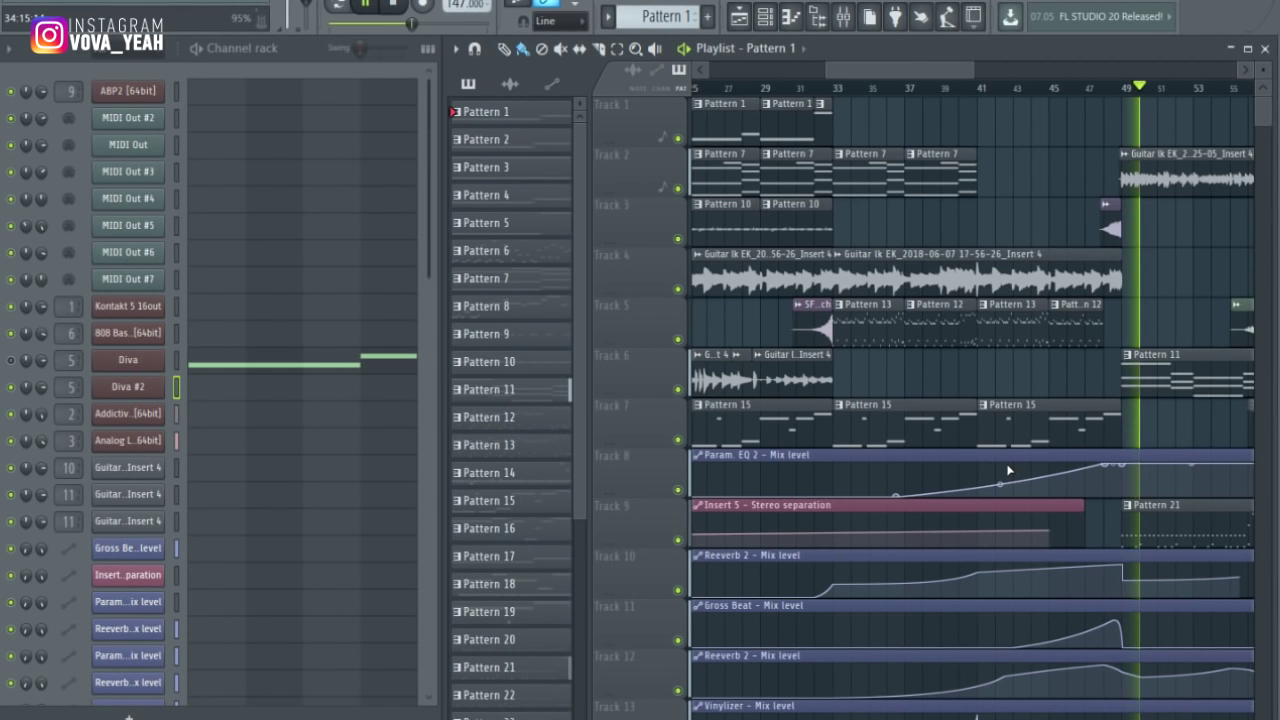
drag(892, 70, 1000, 70)
scroll(1094, 320, down, 4)
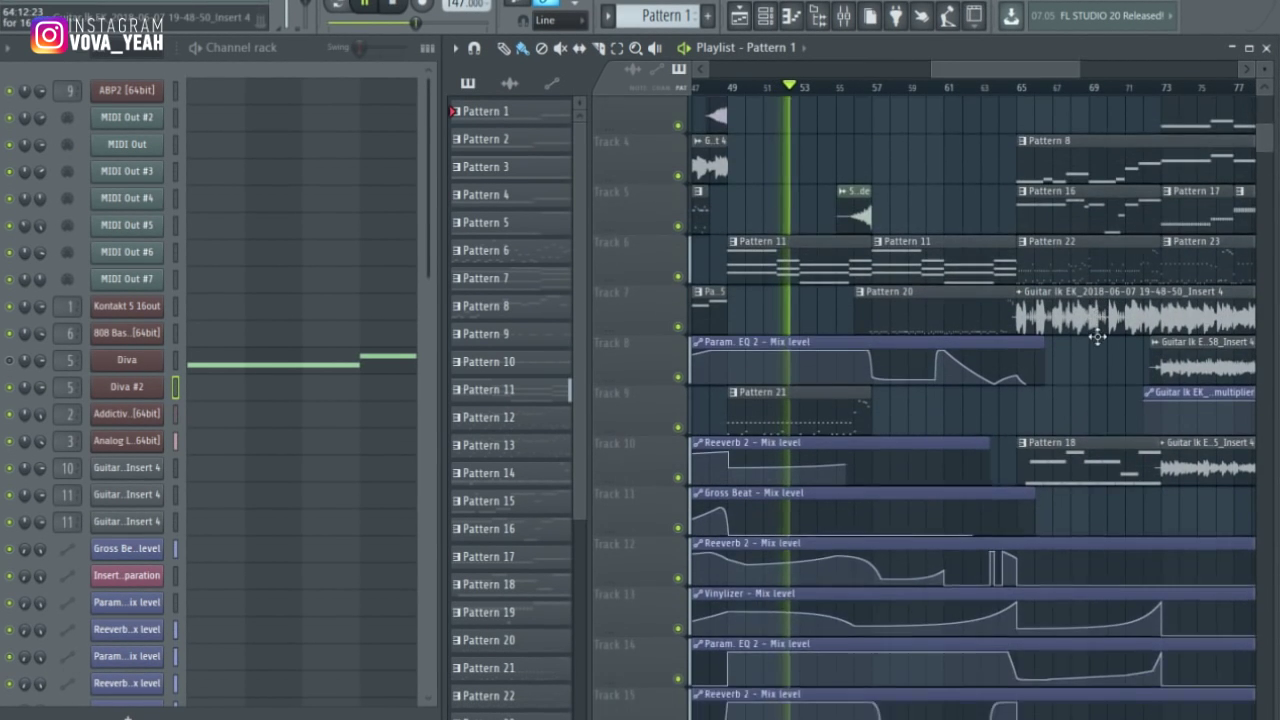
scroll(1100, 341, up, 4)
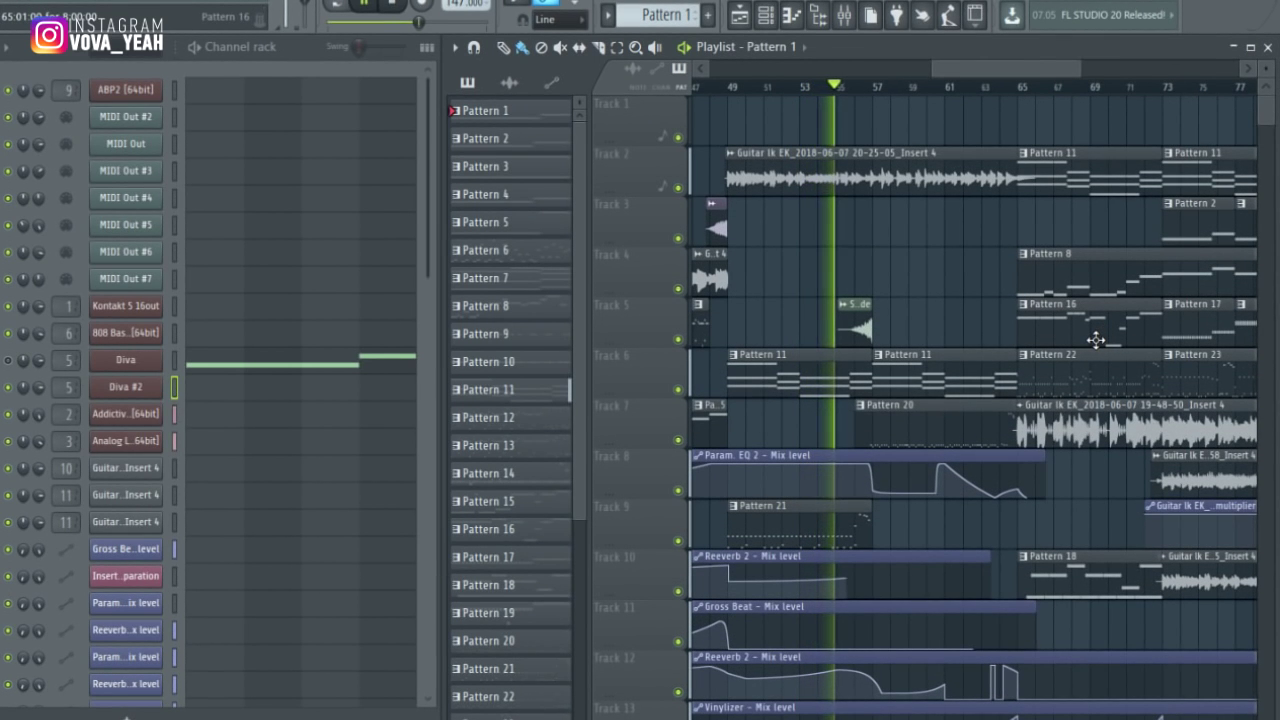
Step: Make Pattern 11 active from the playlist and examine the clips and automation from bar 47 to bar 93
click(915, 368)
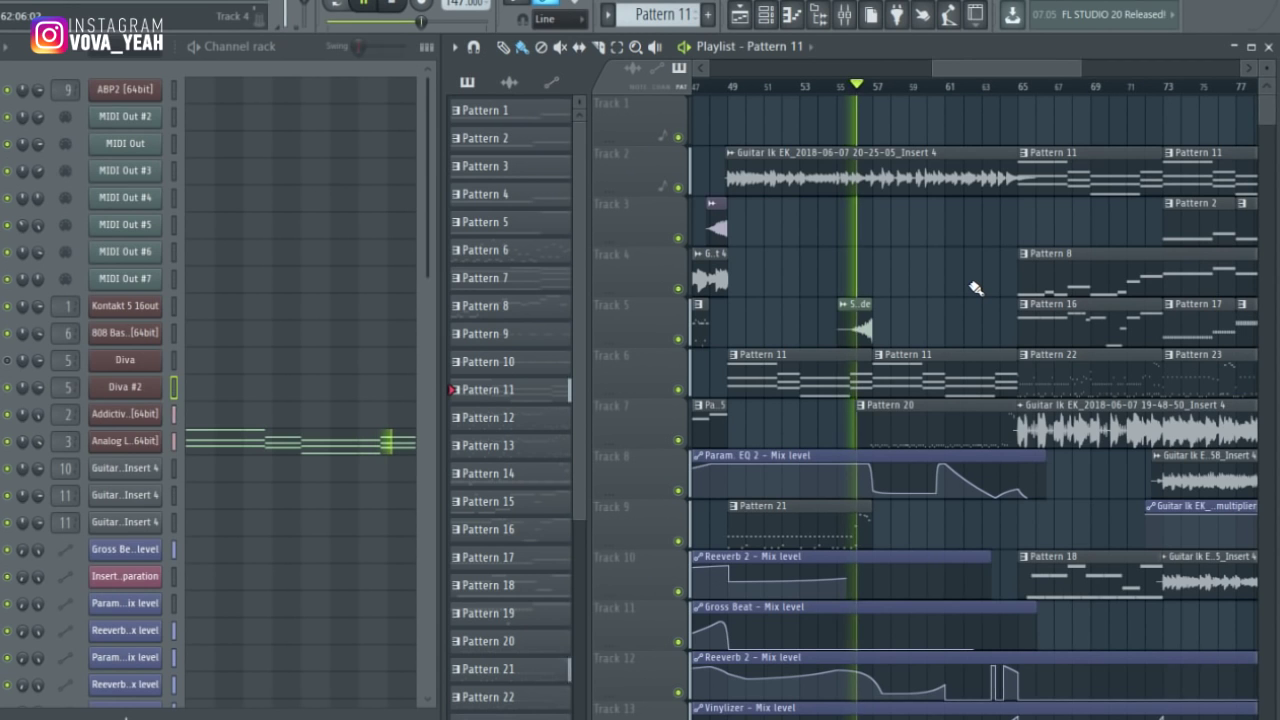
scroll(975, 288, down, 3)
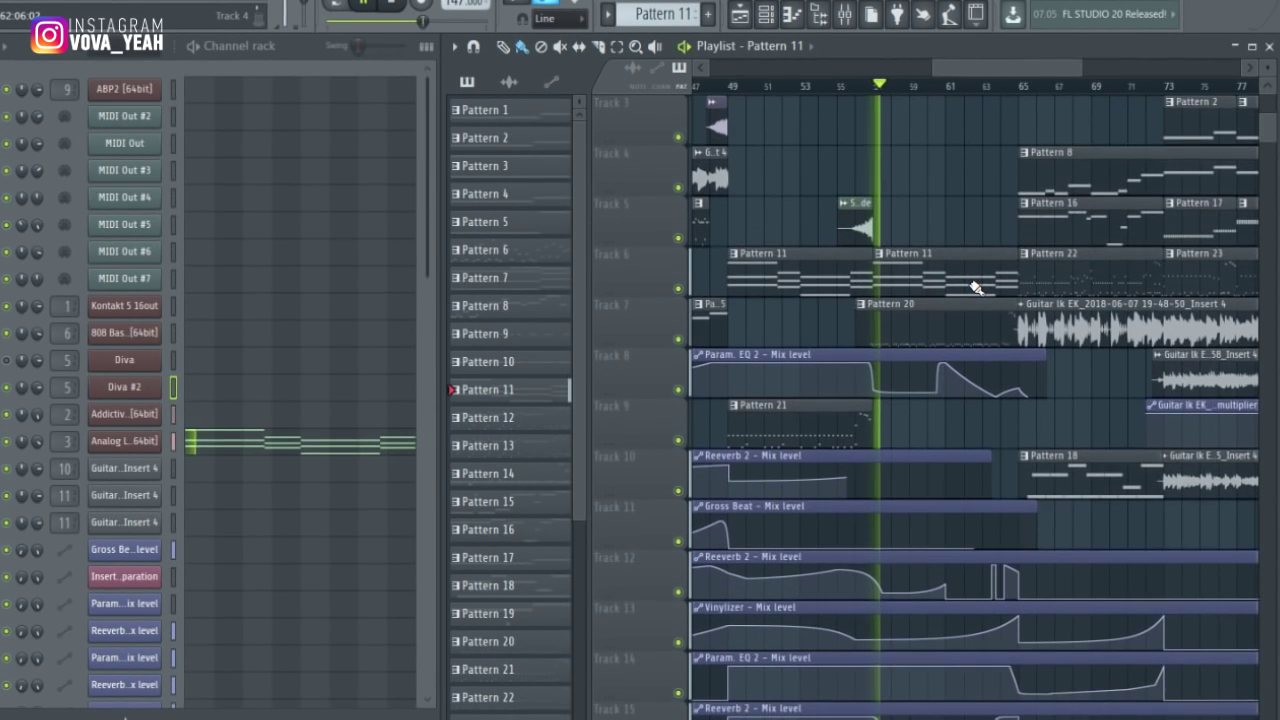
scroll(975, 288, down, 3)
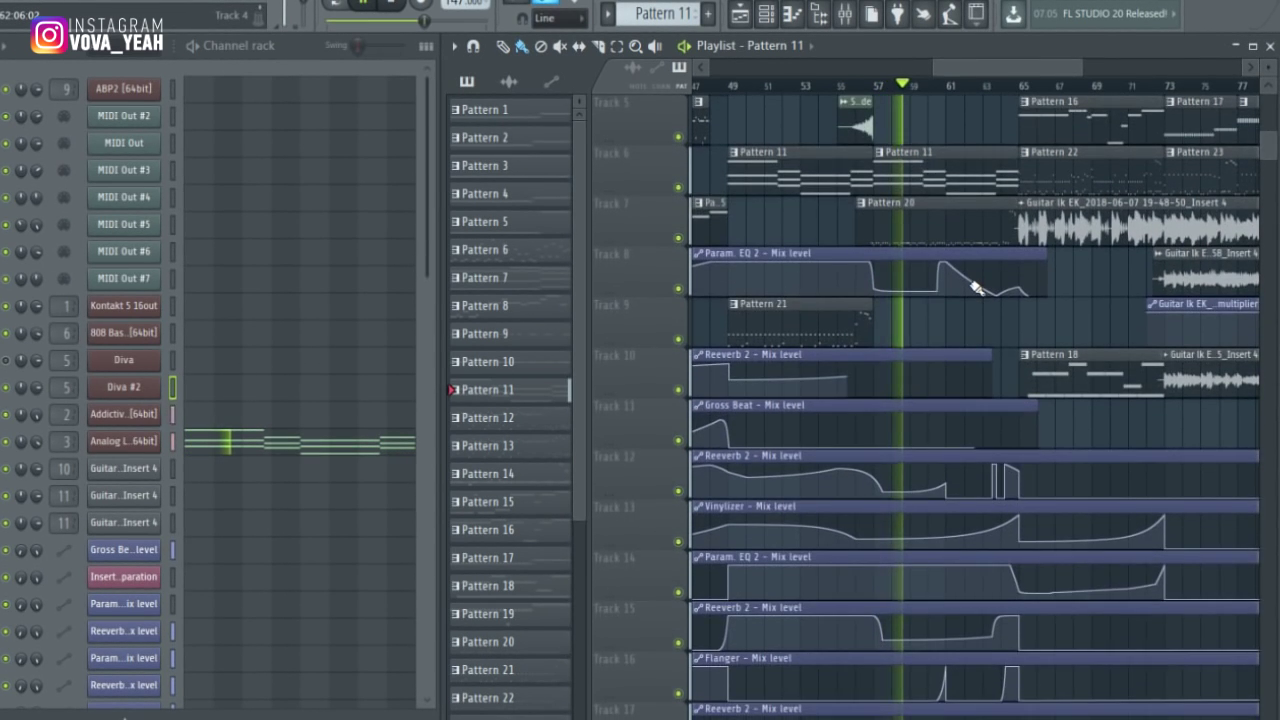
scroll(975, 288, down, 2)
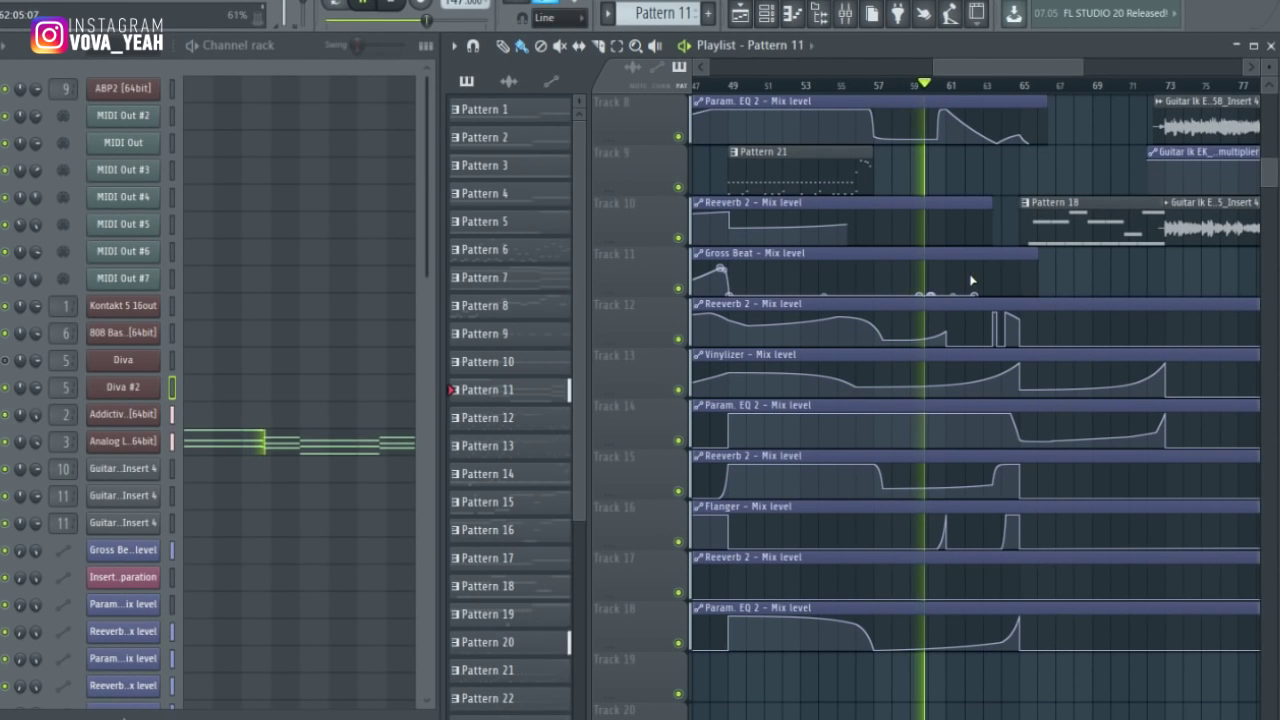
scroll(972, 281, up, 5)
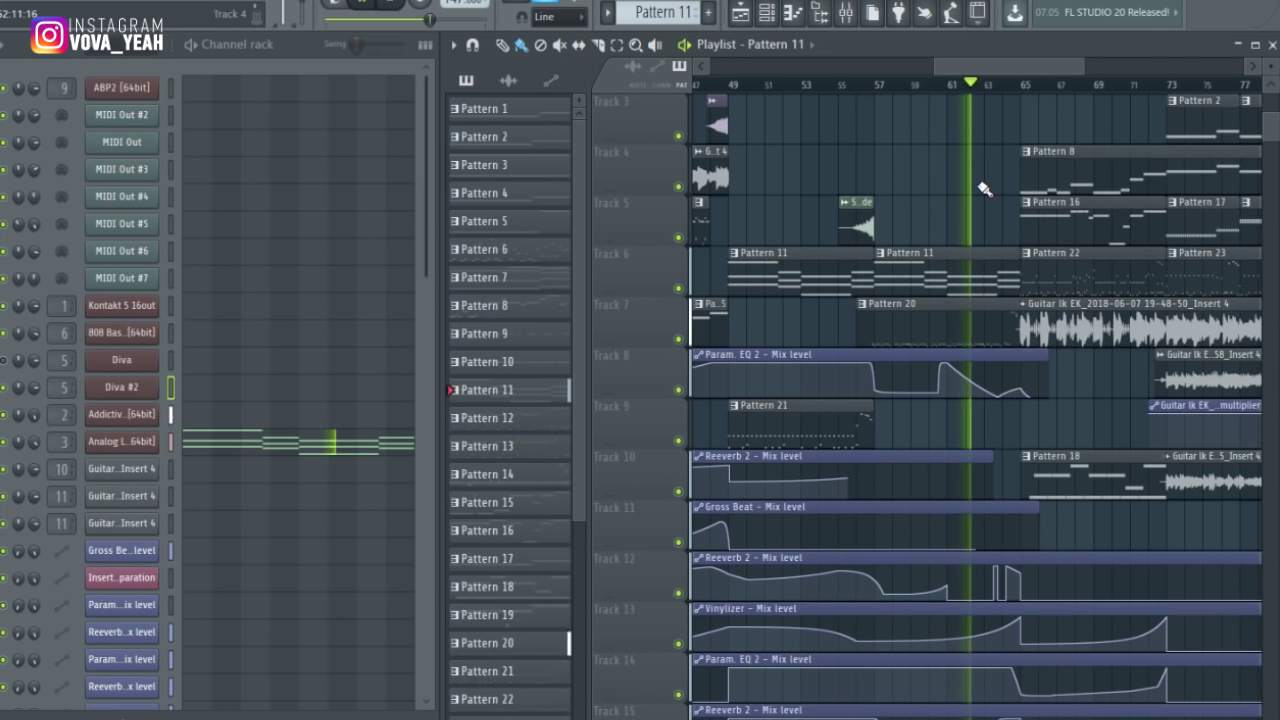
scroll(992, 64, right, 5)
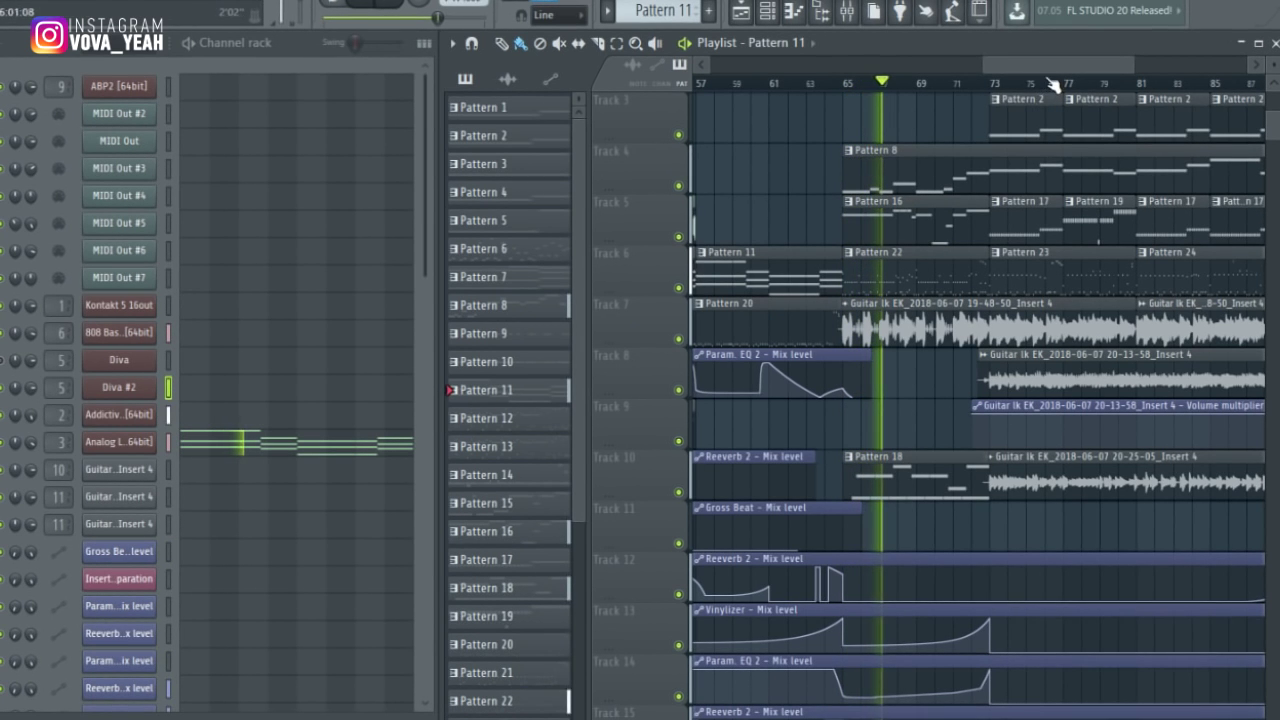
drag(1032, 70, 1057, 62)
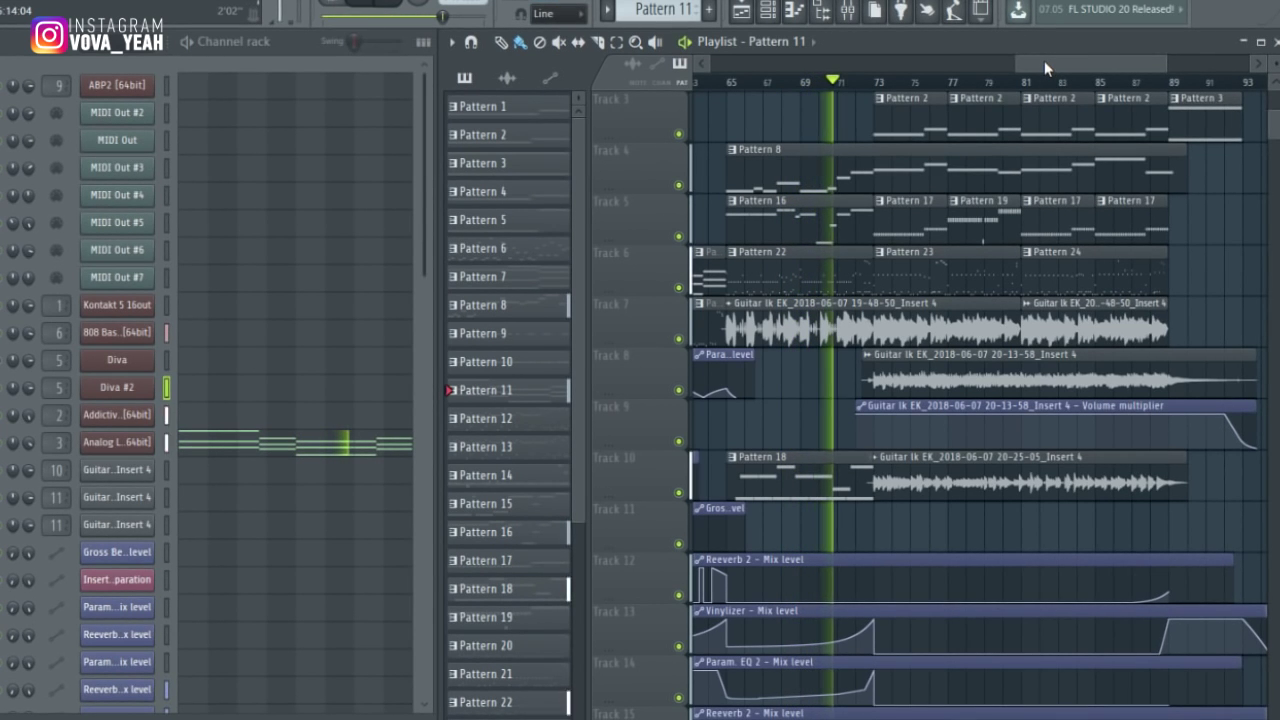
Step: Make Pattern 2 and Pattern 17 active from the playlist in turn and examine the track's closing section past bar 89
click(917, 130)
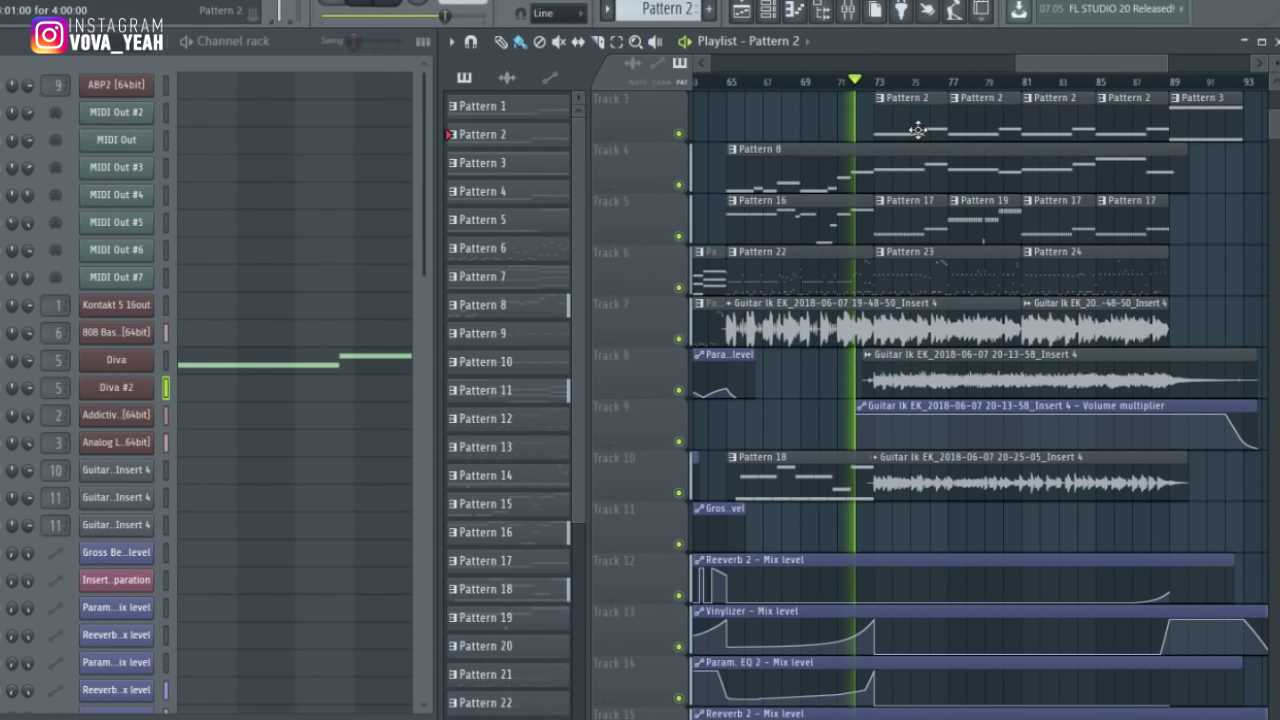
click(914, 222)
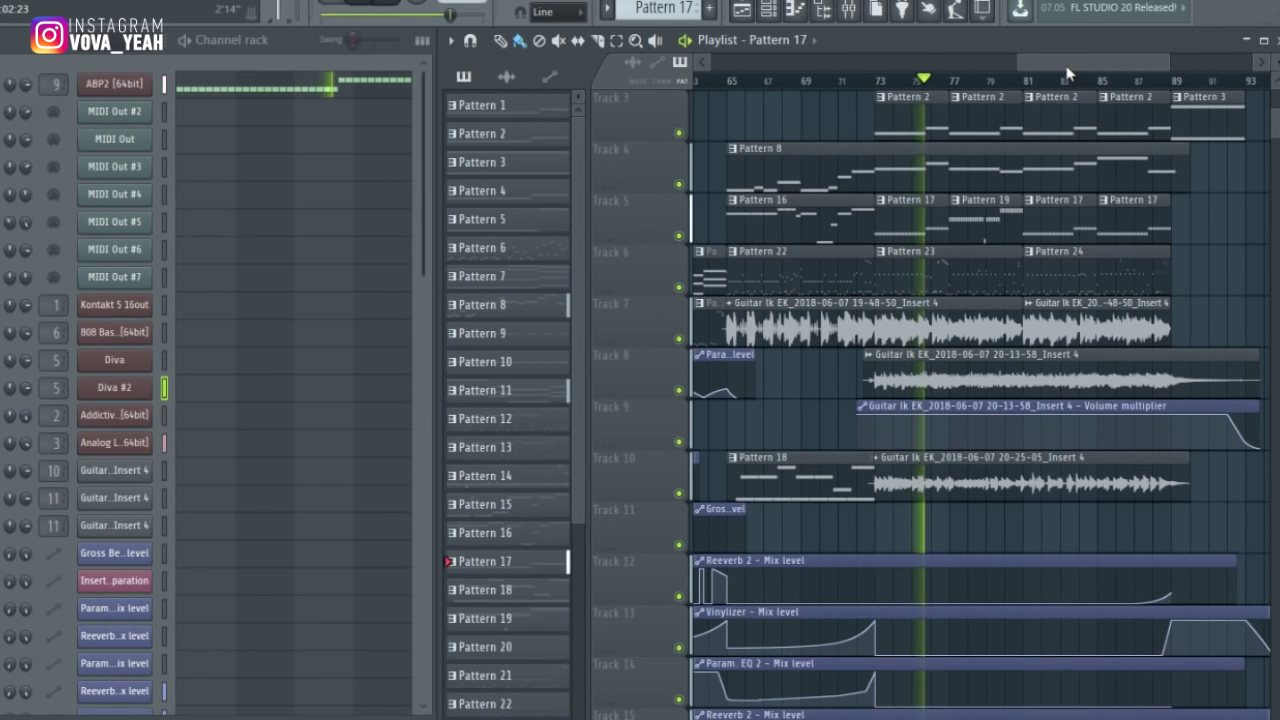
drag(1065, 64, 1090, 64)
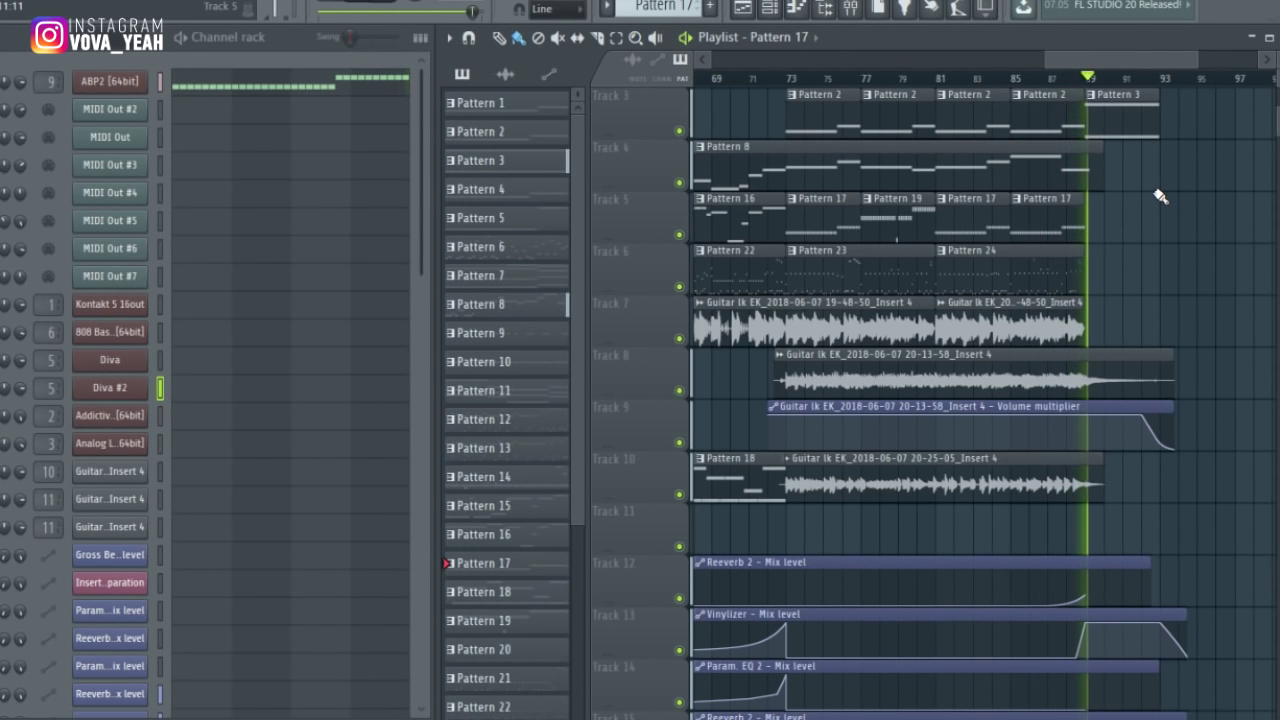
scroll(1193, 200, up, 2)
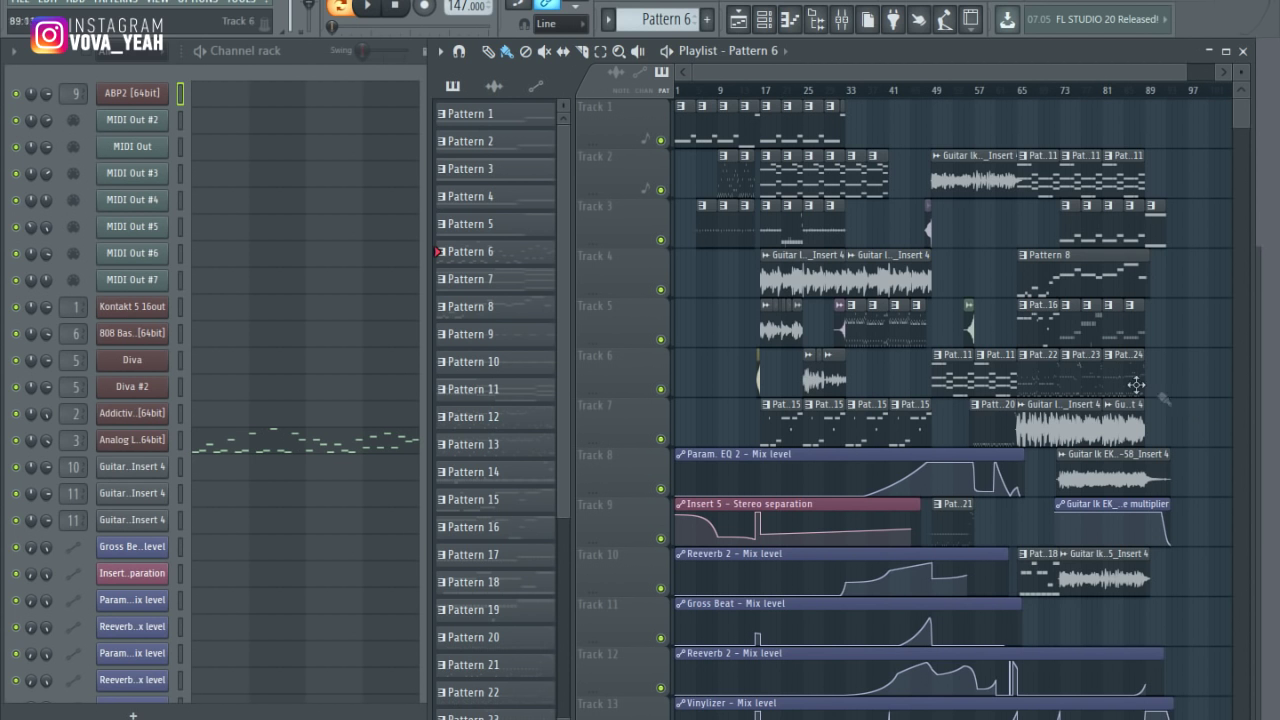
Step: Inspect the ABP2 bass instrument and the 808 Bass Module2 settings from the channel rack
click(139, 99)
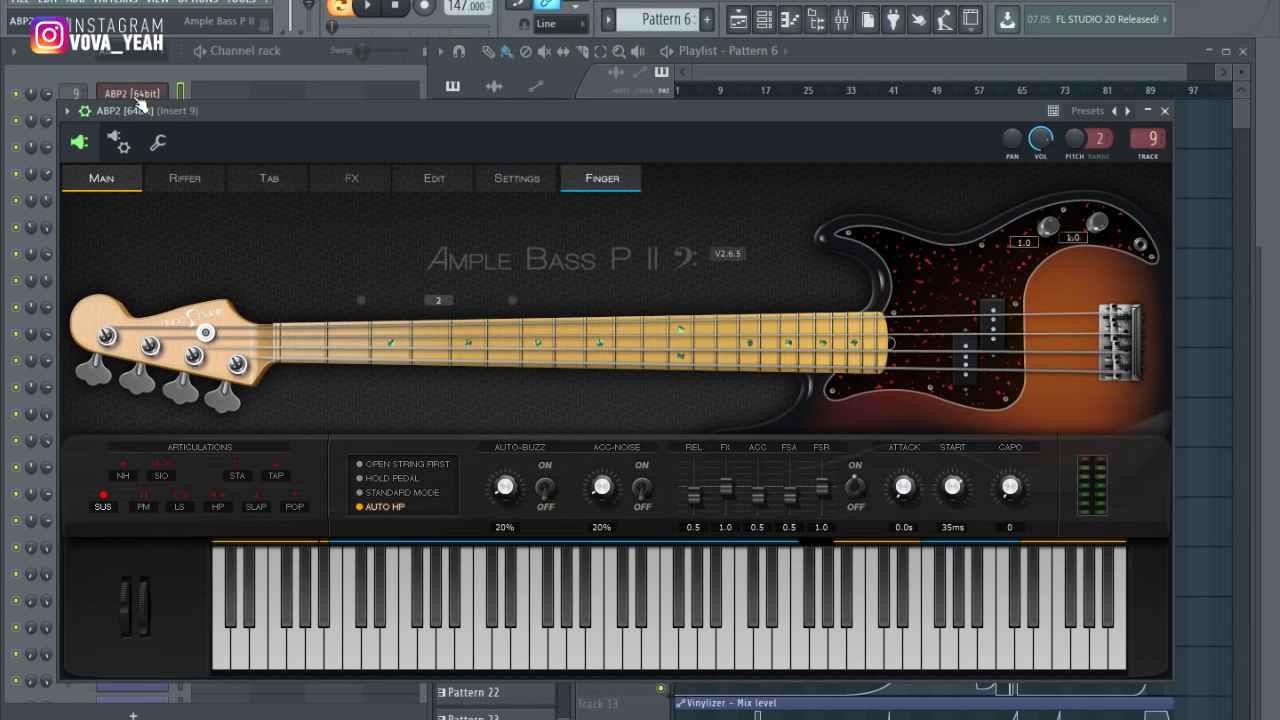
click(1164, 111)
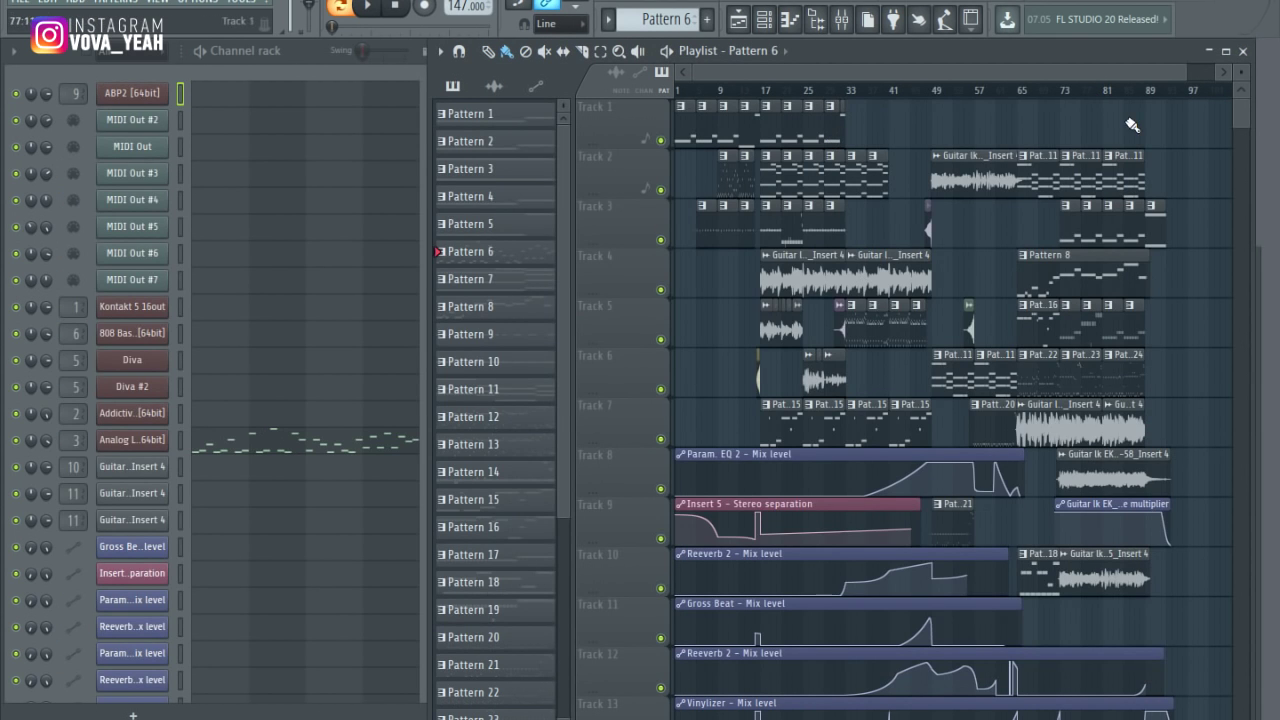
scroll(147, 253, down, 2)
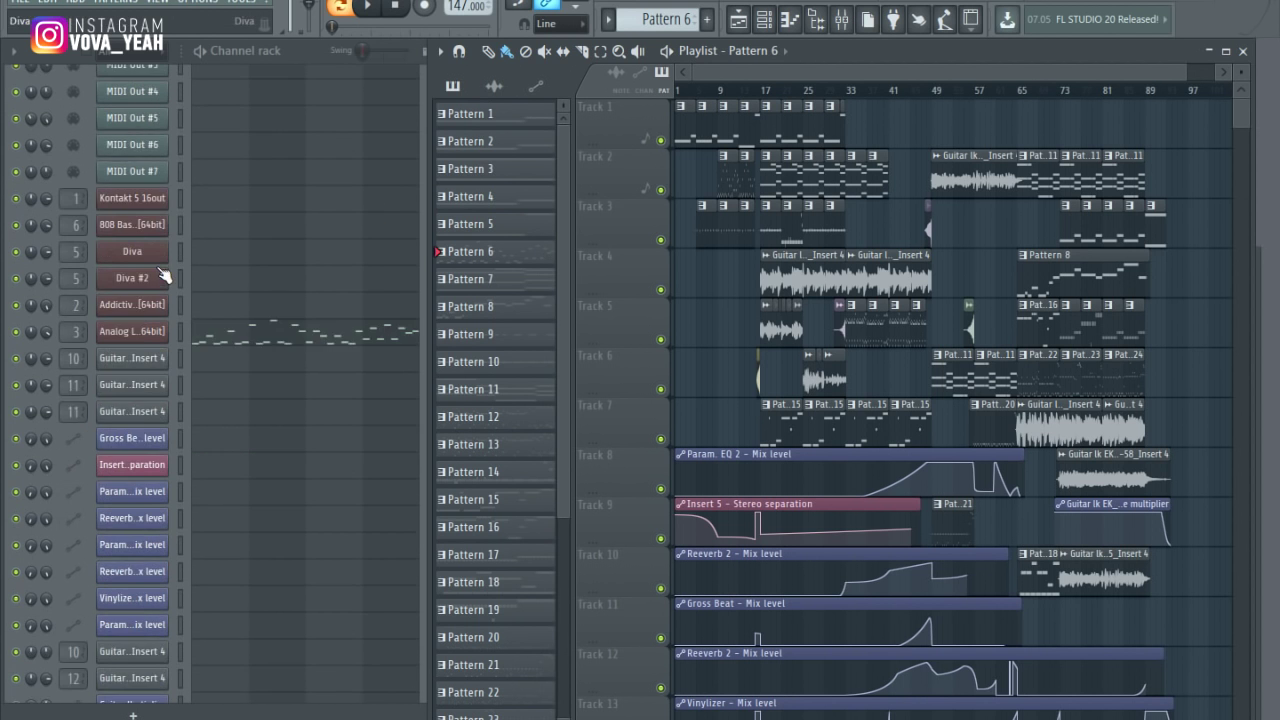
scroll(209, 194, up, 1)
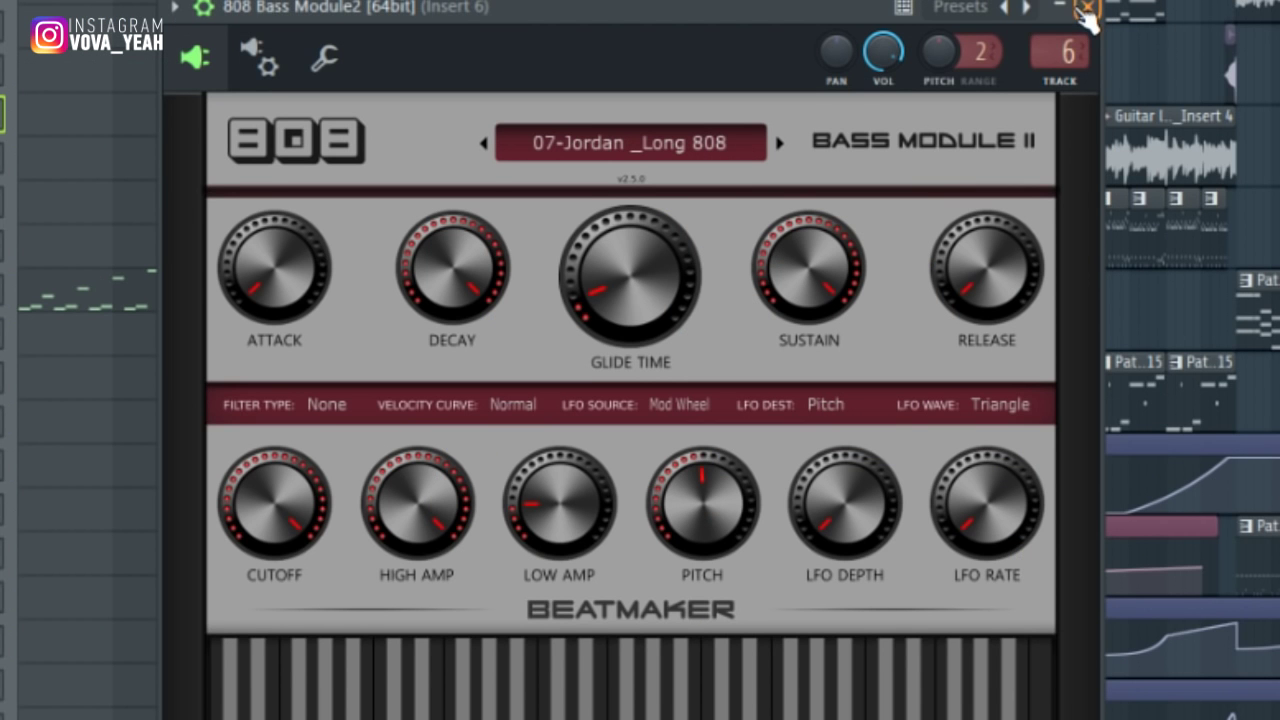
Step: Make Pattern 7 active from the playlist and inspect the Addictive Drums 2 kit and the Analog Lab 3 Rhodesaw preset
click(838, 187)
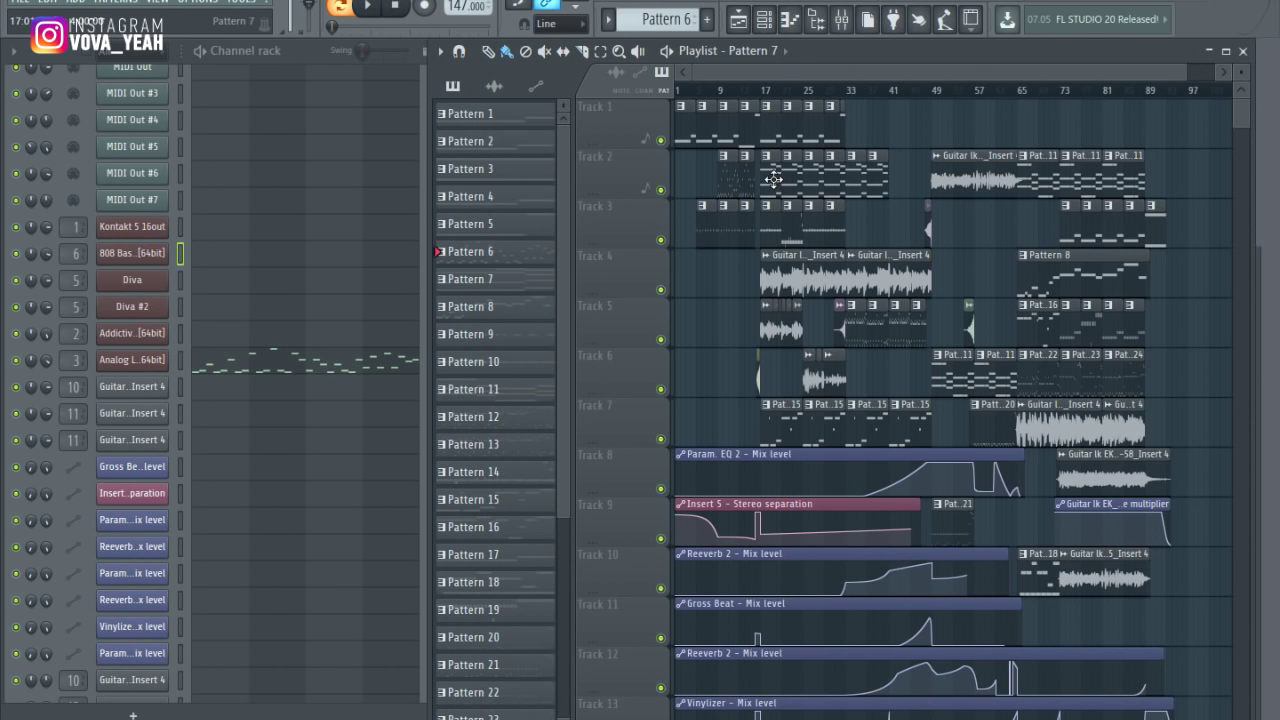
click(374, 8)
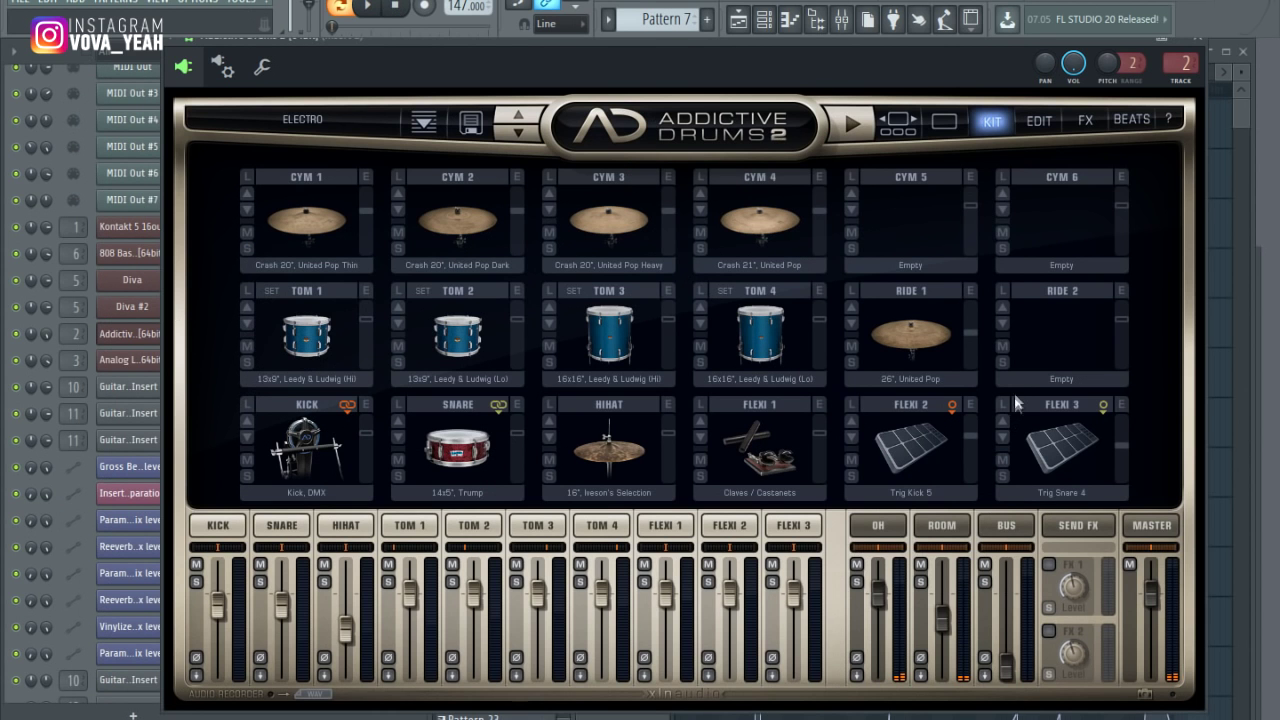
click(1196, 38)
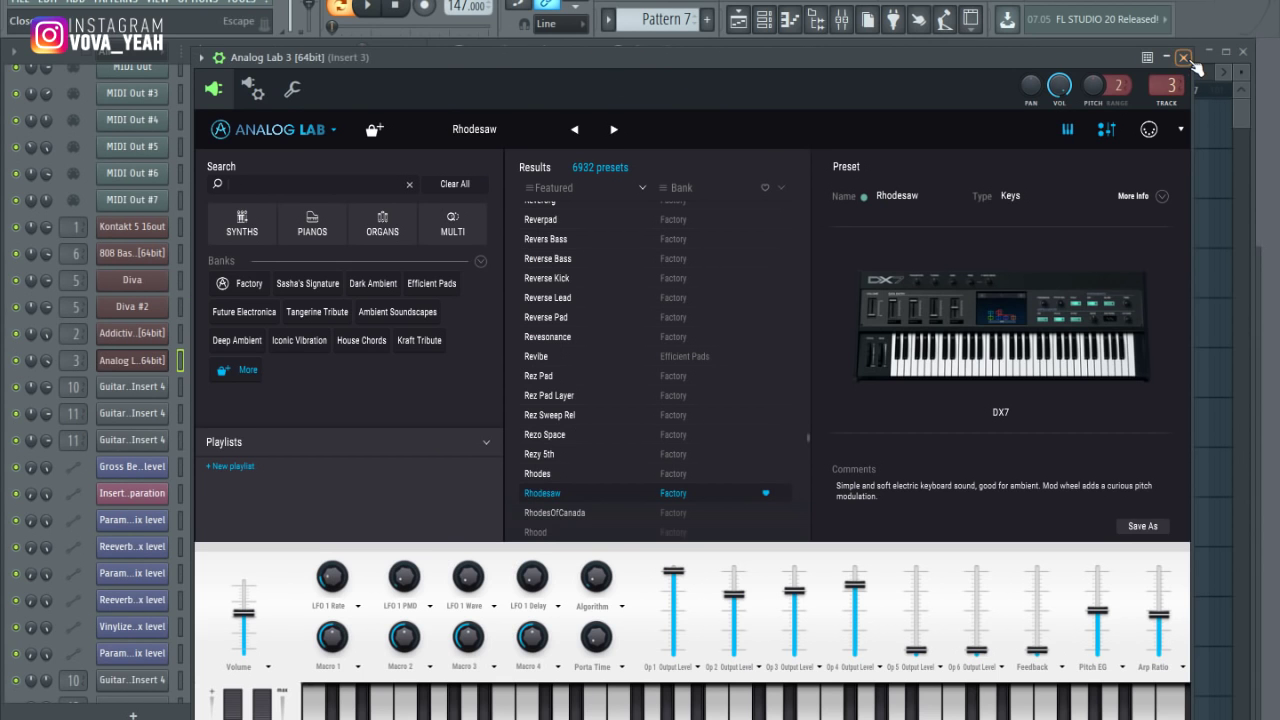
click(1186, 58)
Step: Play the song and examine the stereo separation and mix-level automation clips alongside the arrangement through bar 49
scroll(230, 460, down, 2)
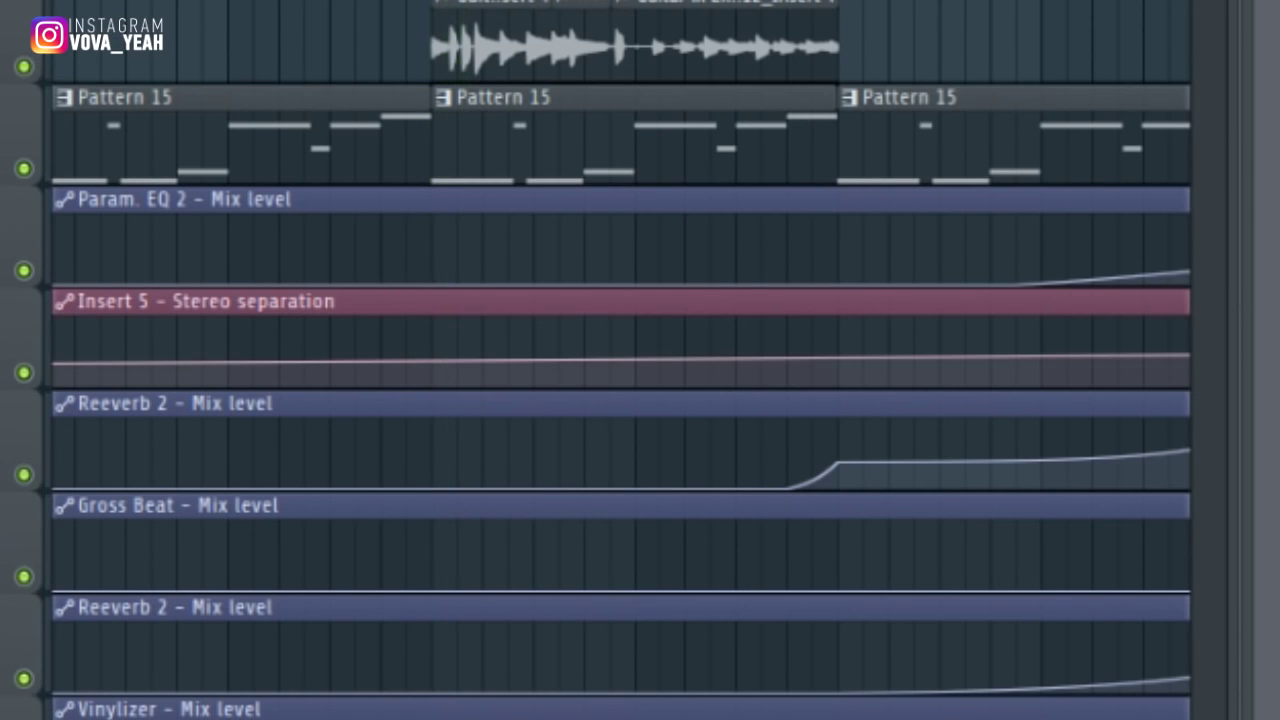
key(space)
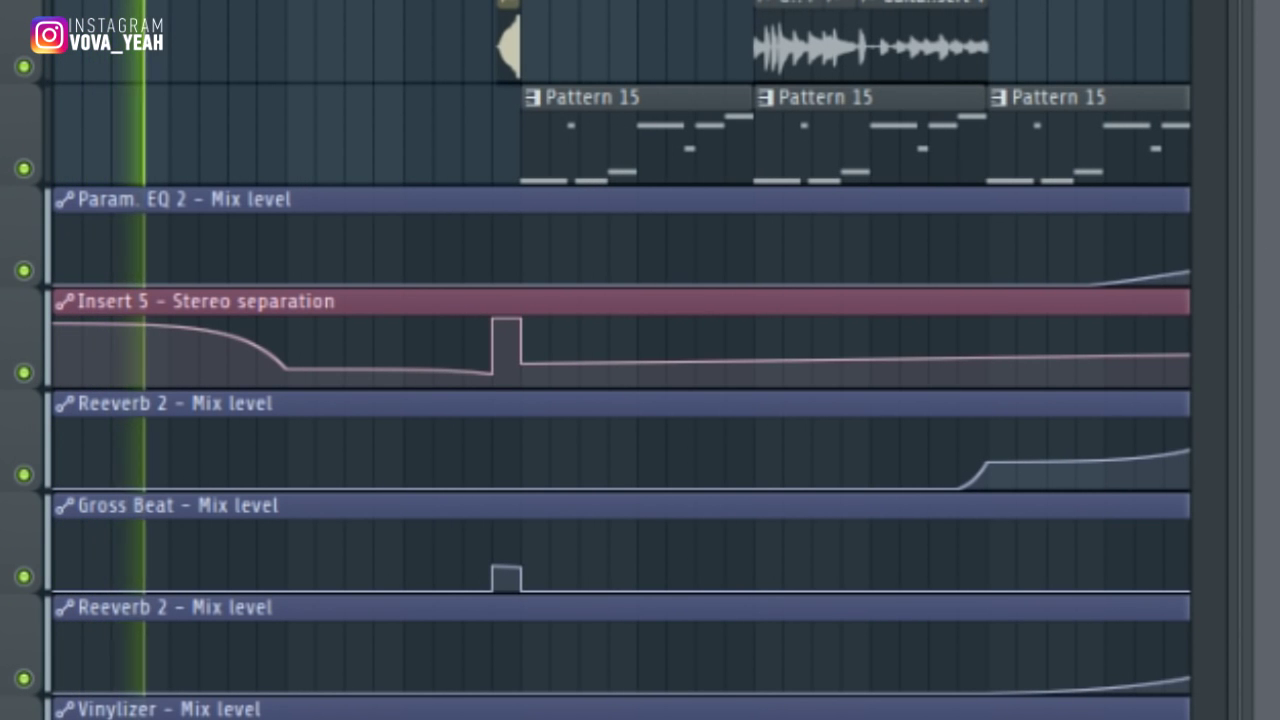
scroll(620, 400, down, 5)
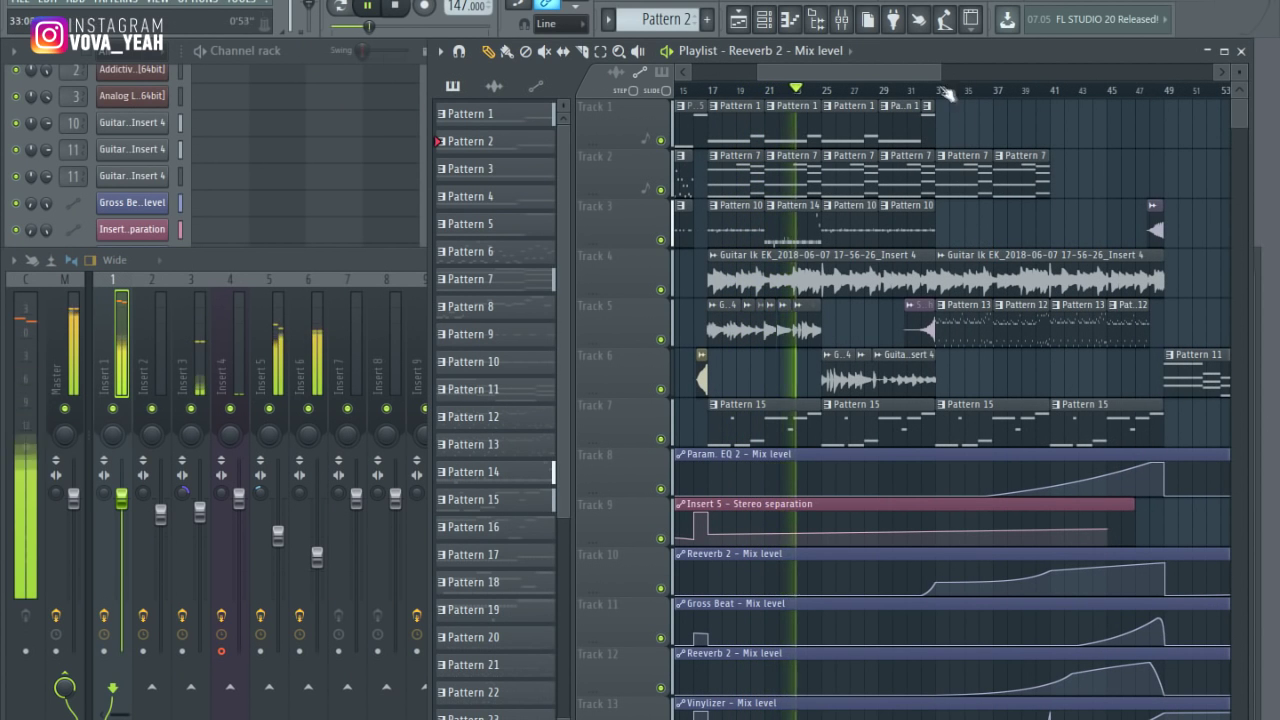
drag(940, 73, 860, 73)
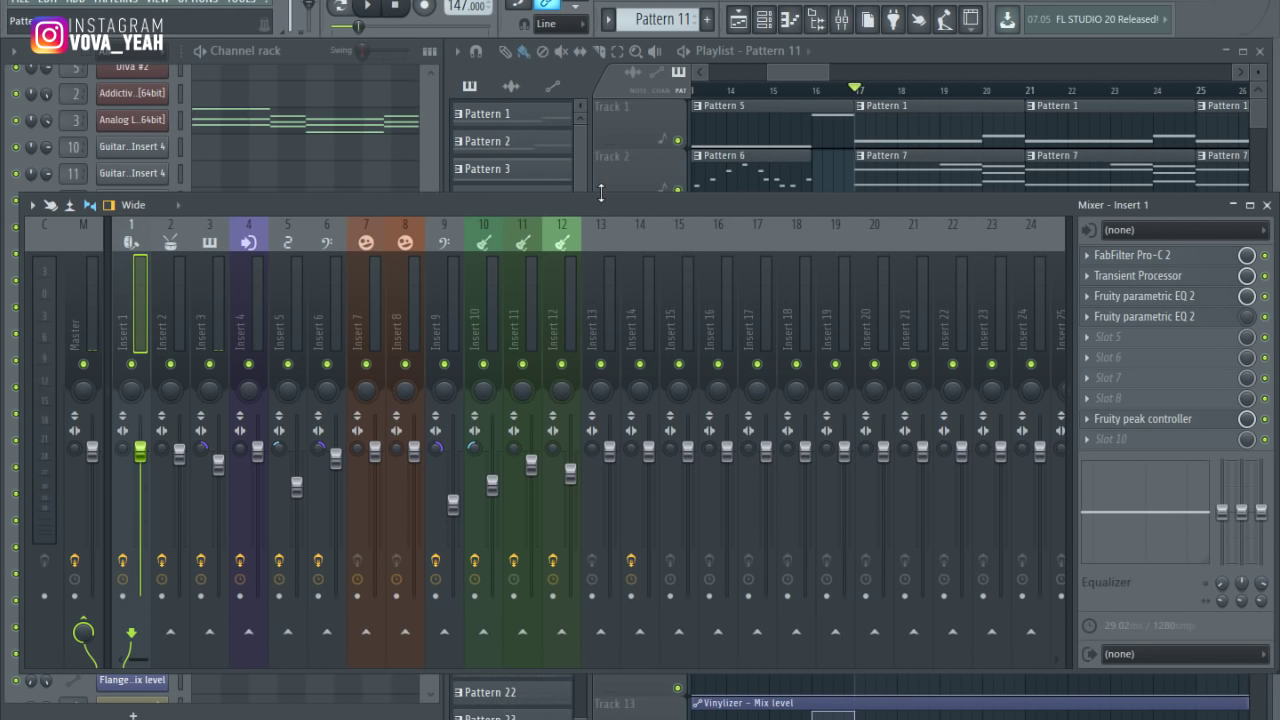
Step: Stop Pattern 10 and inspect FabFilter Pro-C 2, Transient Processor and Fruity parametric EQ 2 on mixer Insert 1
click(800, 80)
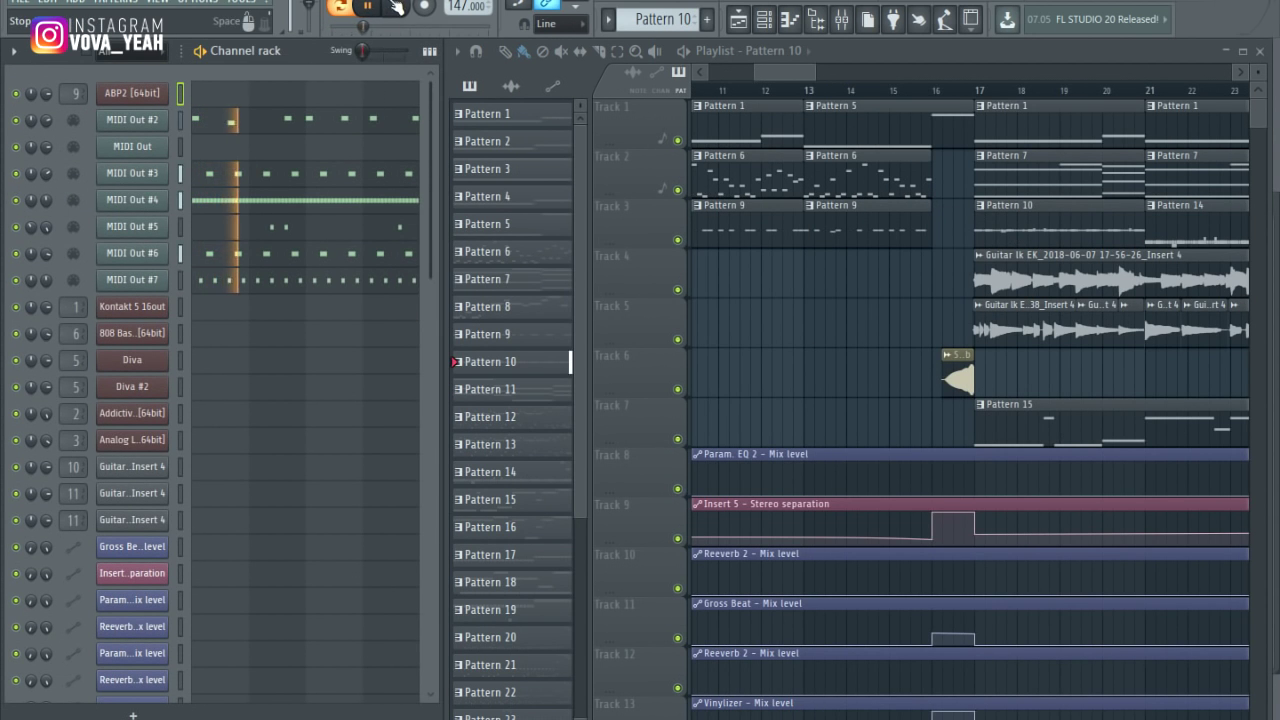
key(space)
key(F9)
click(1128, 257)
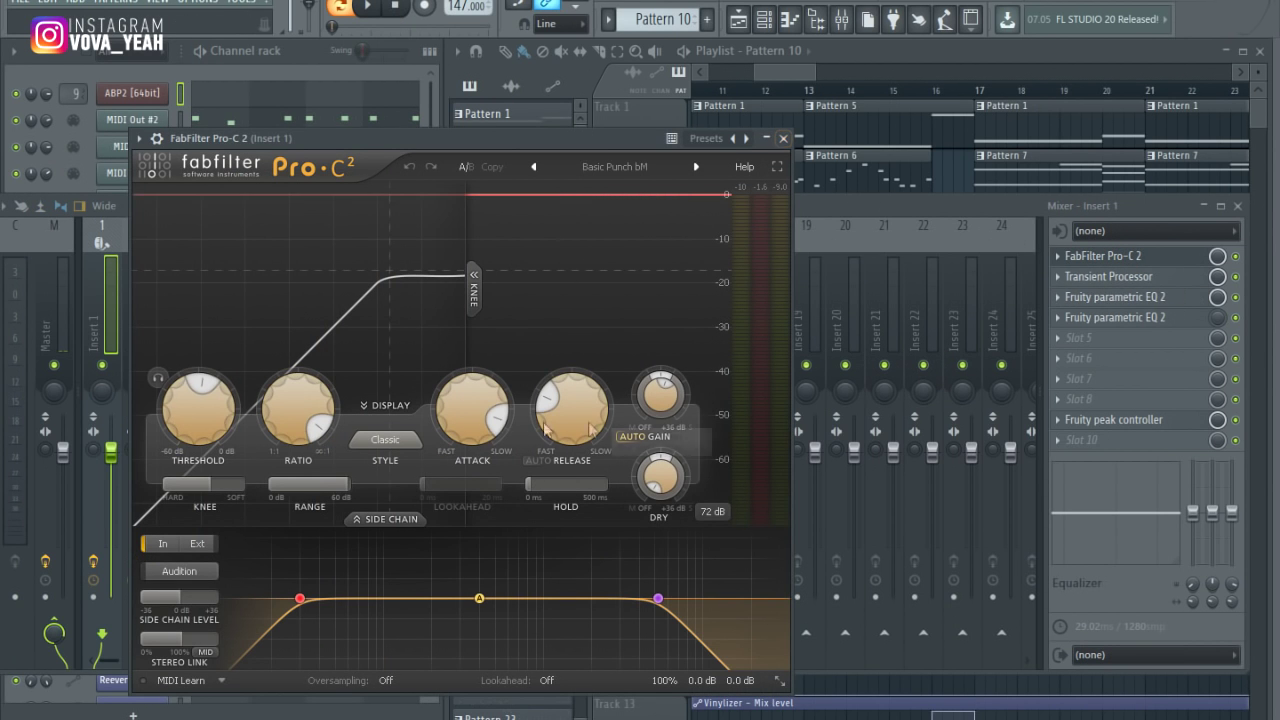
click(788, 140)
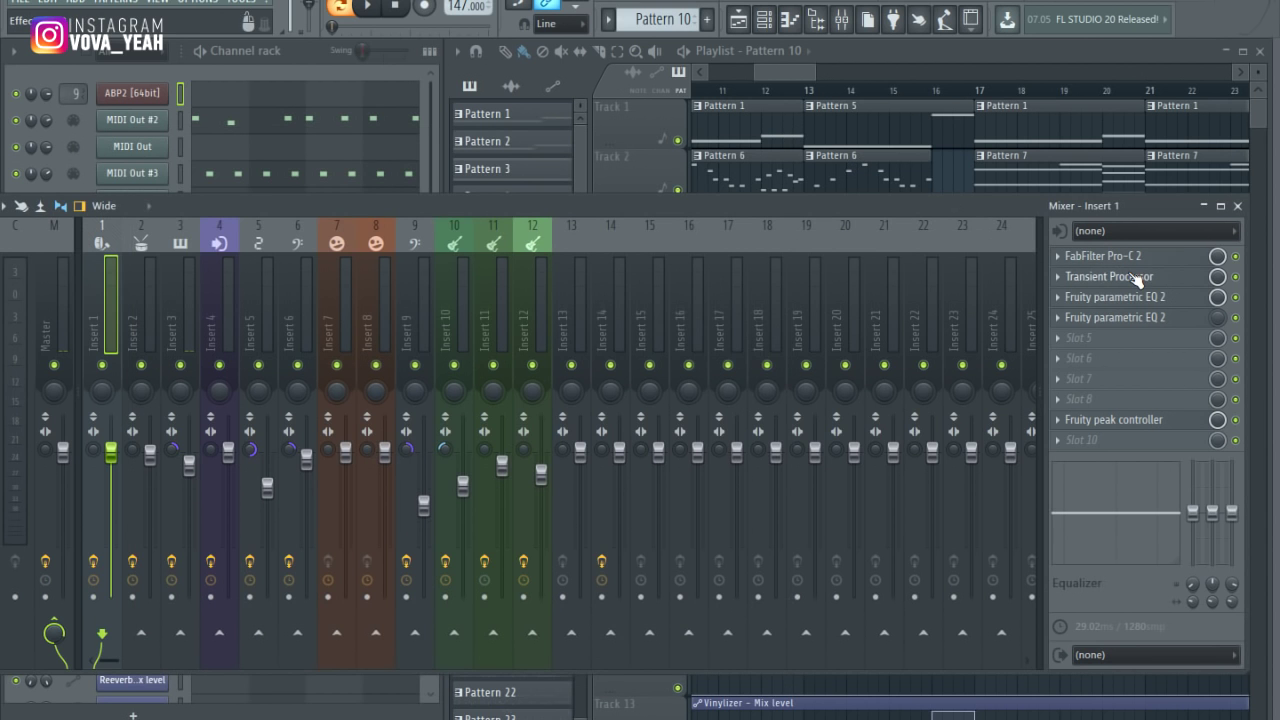
click(1125, 277)
drag(697, 302, 673, 305)
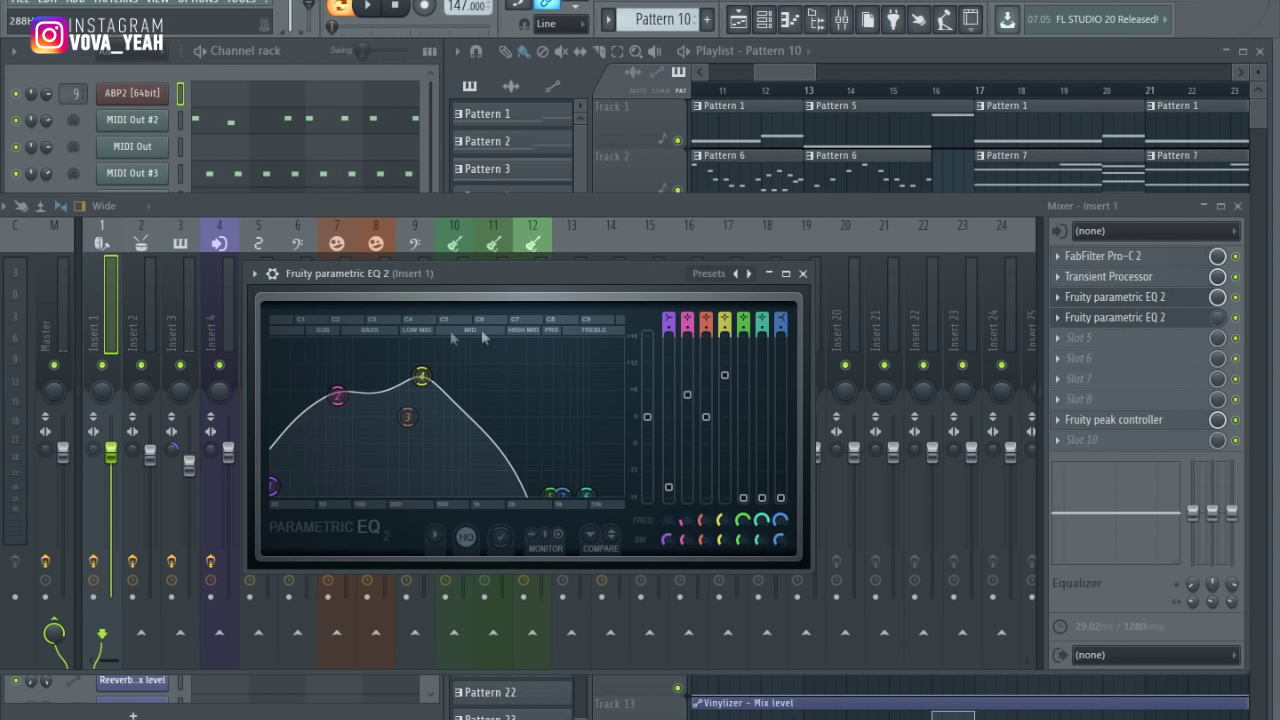
click(1088, 532)
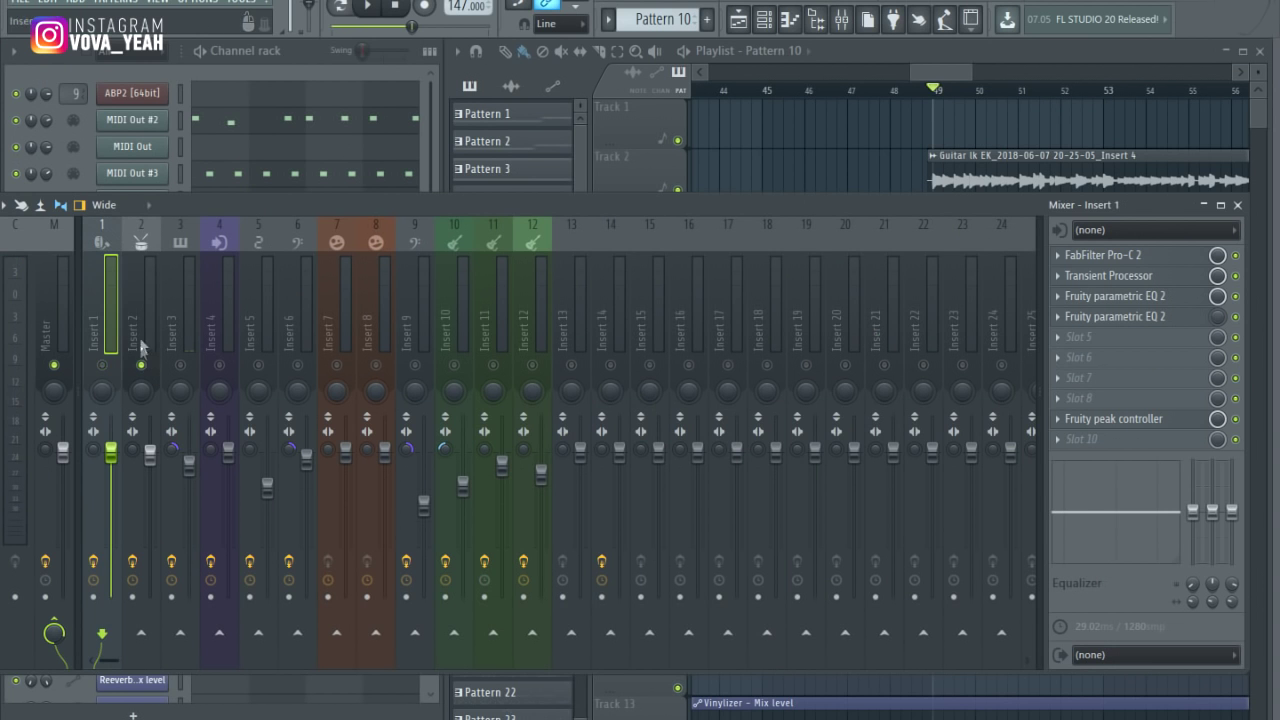
Step: Select mixer Insert 2, listen to it soloed around bar 57 and open its Fruity Compressor
click(115, 284)
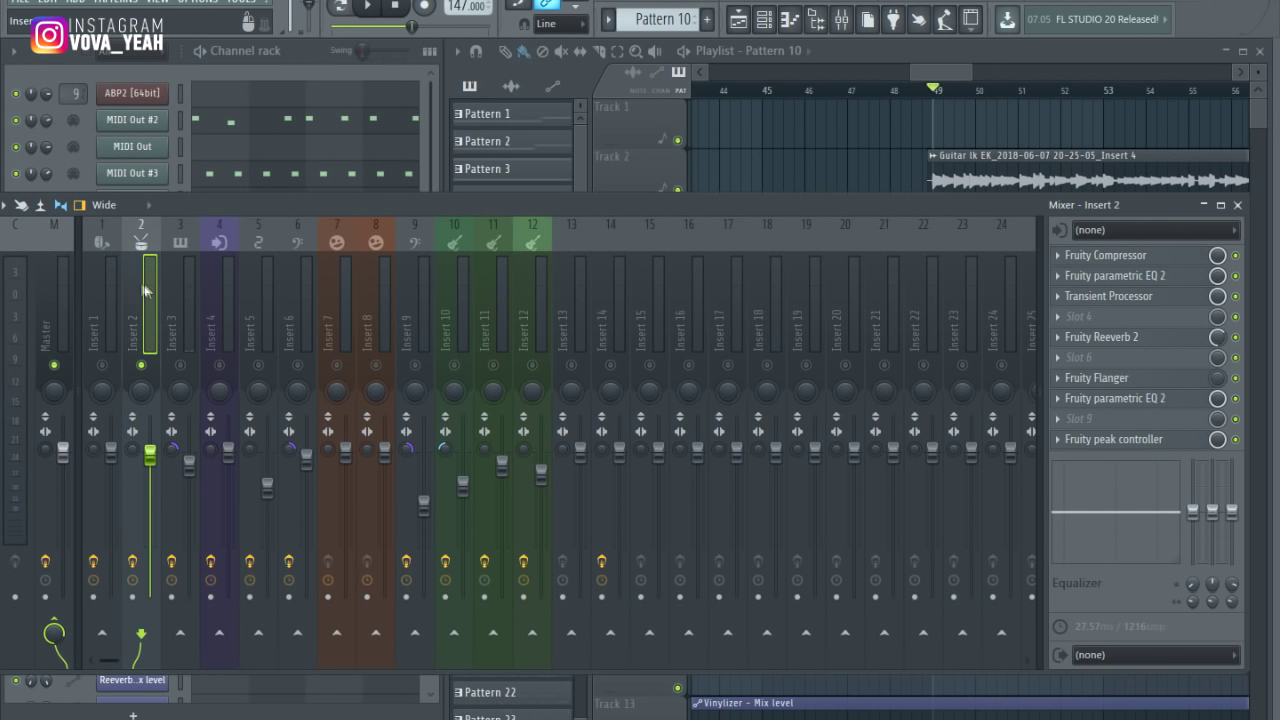
drag(941, 68, 964, 66)
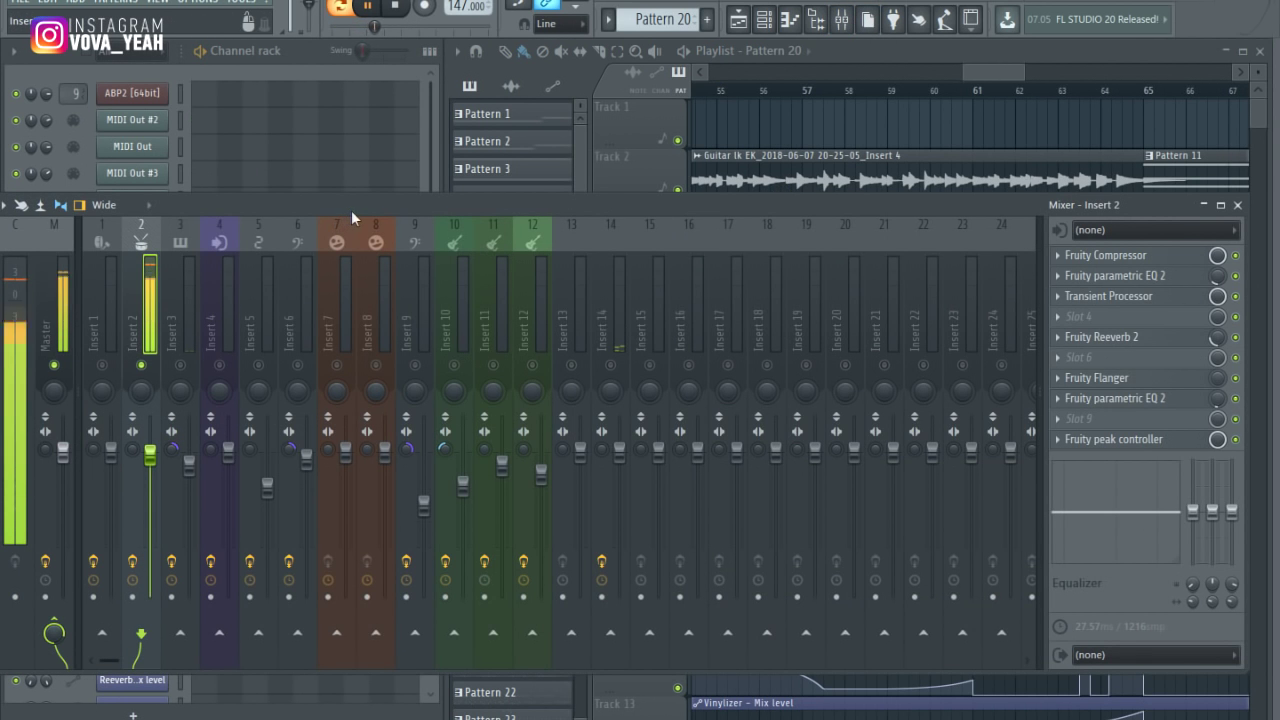
key(space)
click(1127, 257)
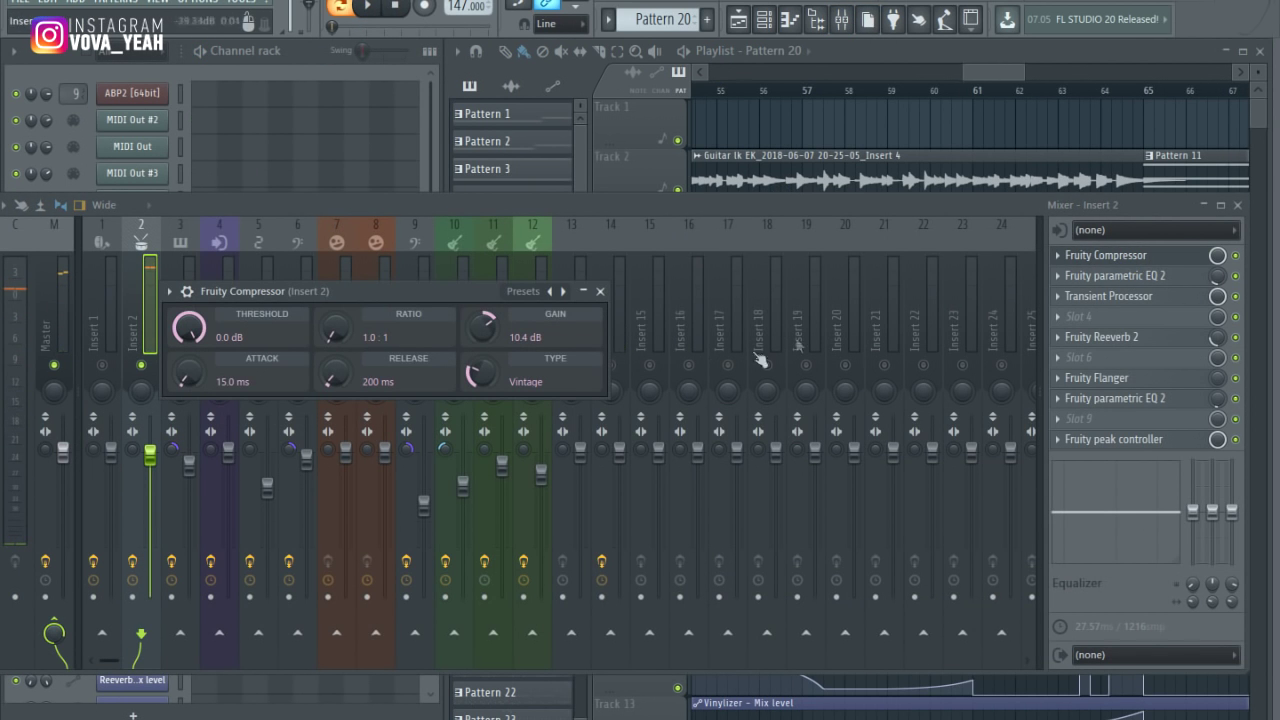
Step: Close the Fruity Compressor and inspect the first Fruity parametric EQ 2 and the Transient Processor on mixer Insert 2
click(600, 291)
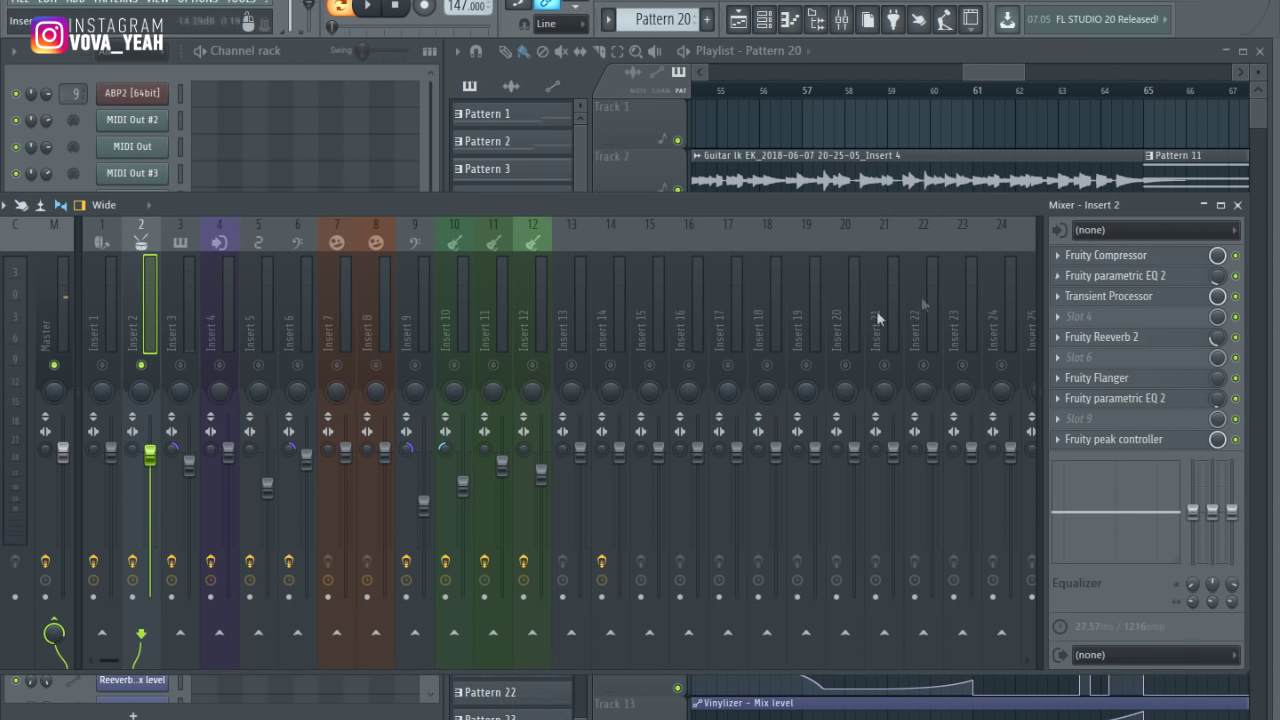
click(1146, 279)
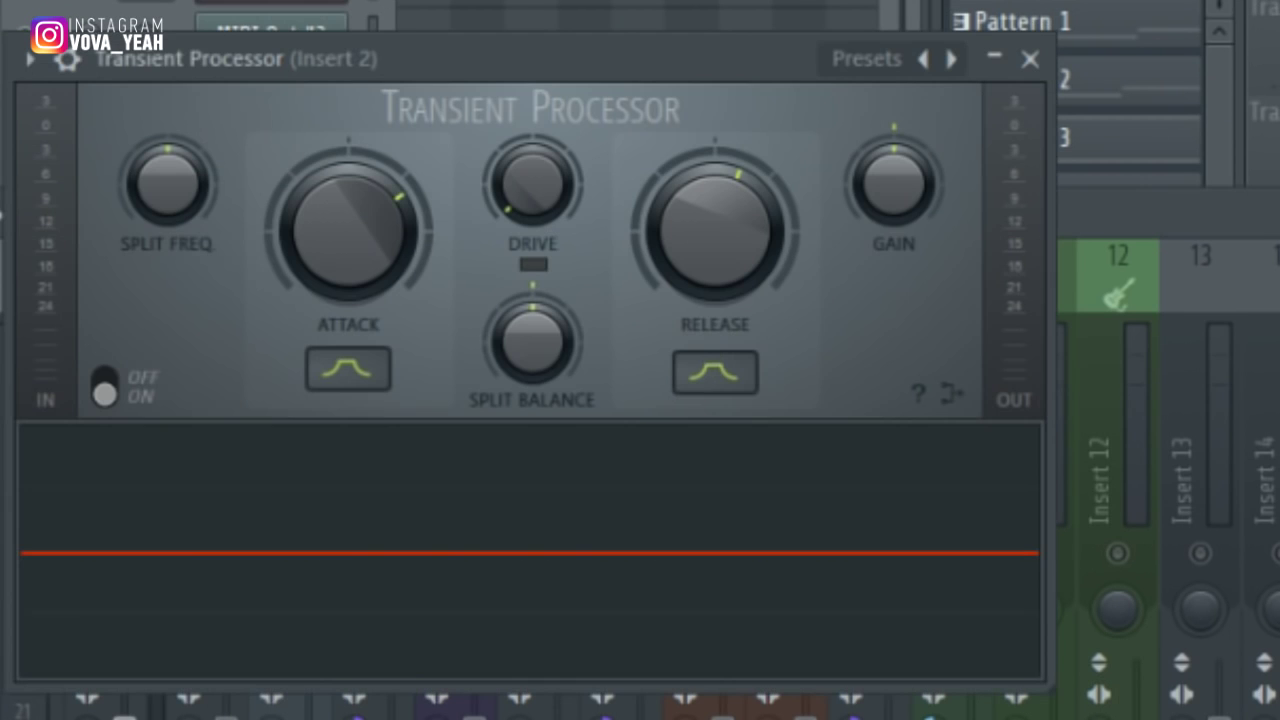
click(1030, 59)
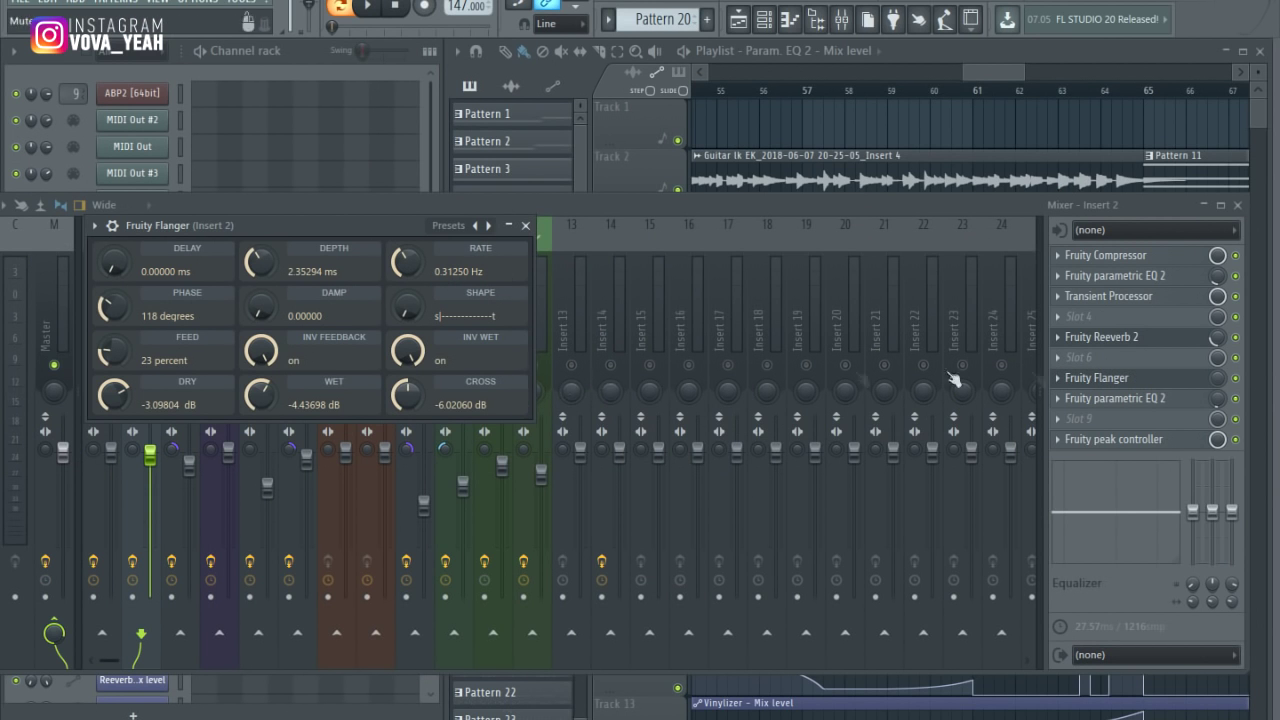
Step: Listen to Insert 2 around bar 64 with its Fruity Flanger, and inspect its second Fruity parametric EQ 2 and Fruity peak controller
click(1098, 95)
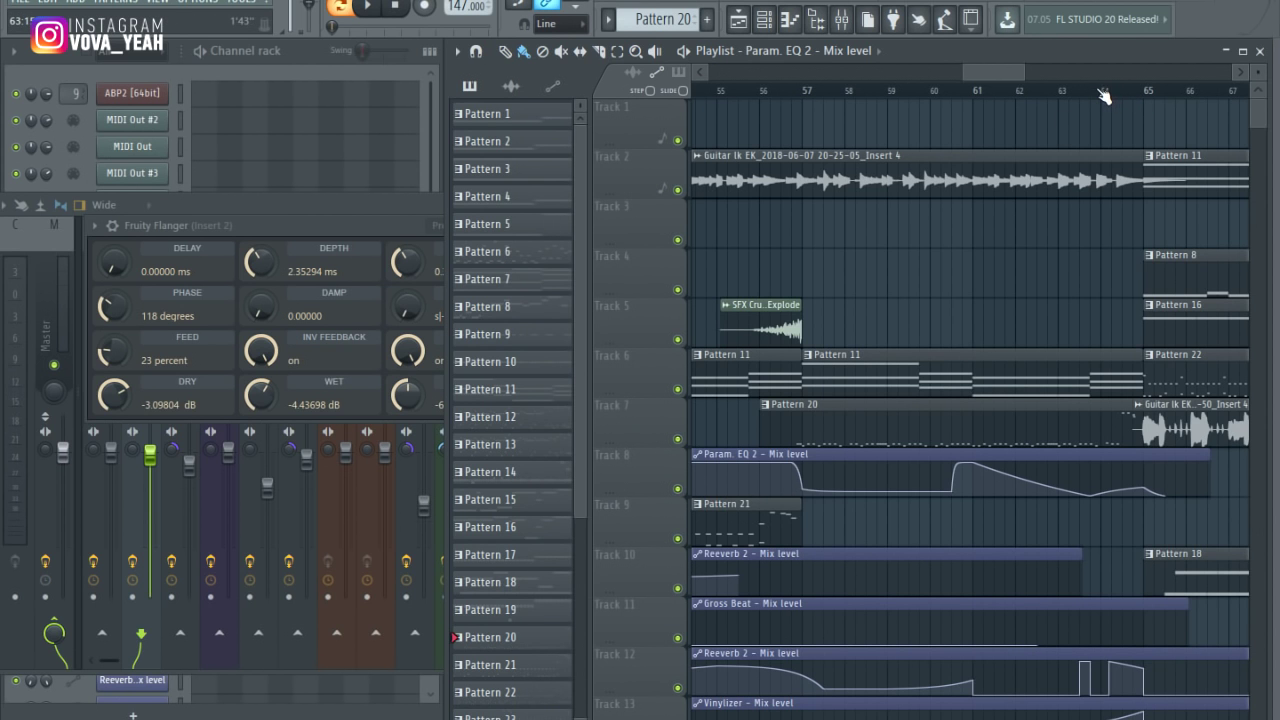
key(space)
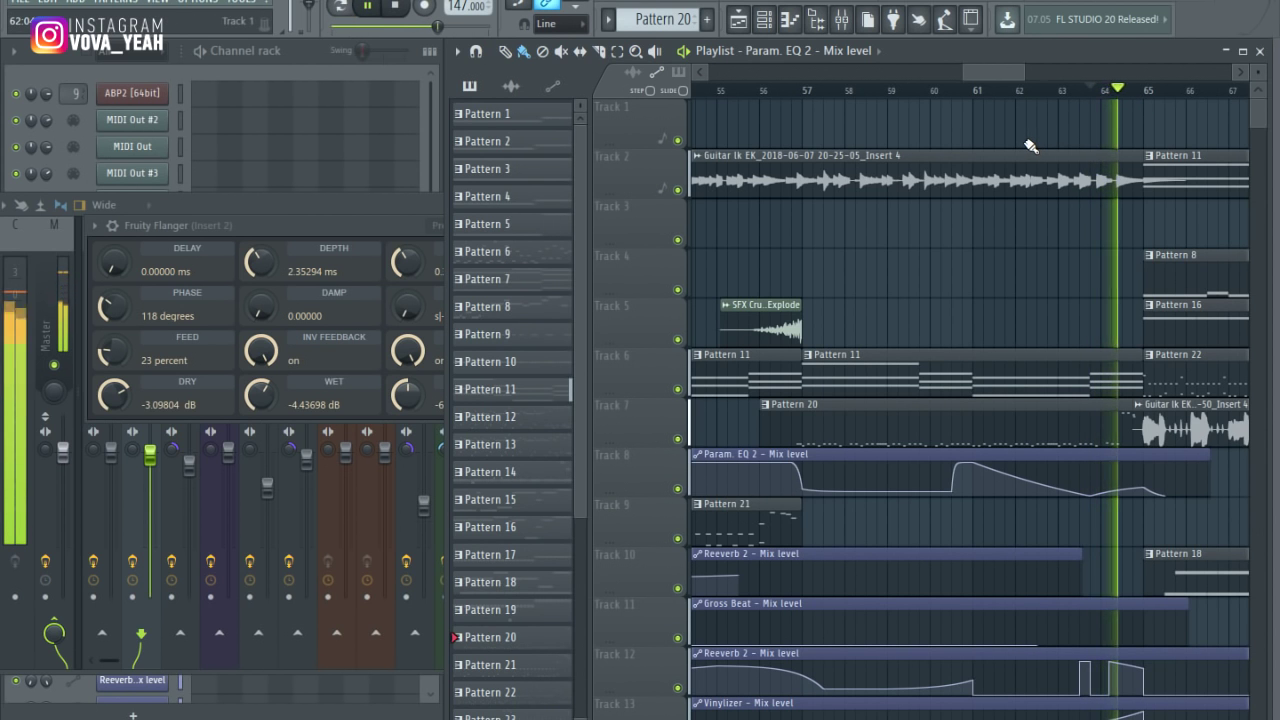
key(space)
click(365, 205)
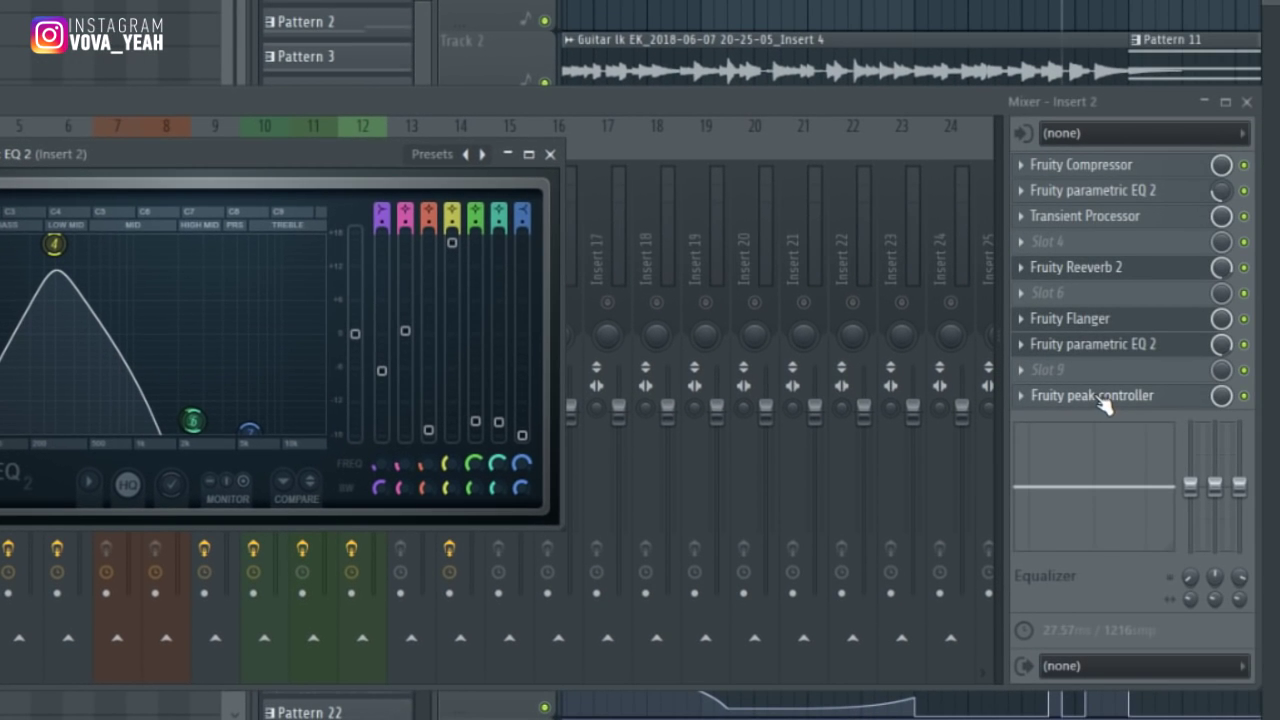
click(1100, 400)
click(842, 216)
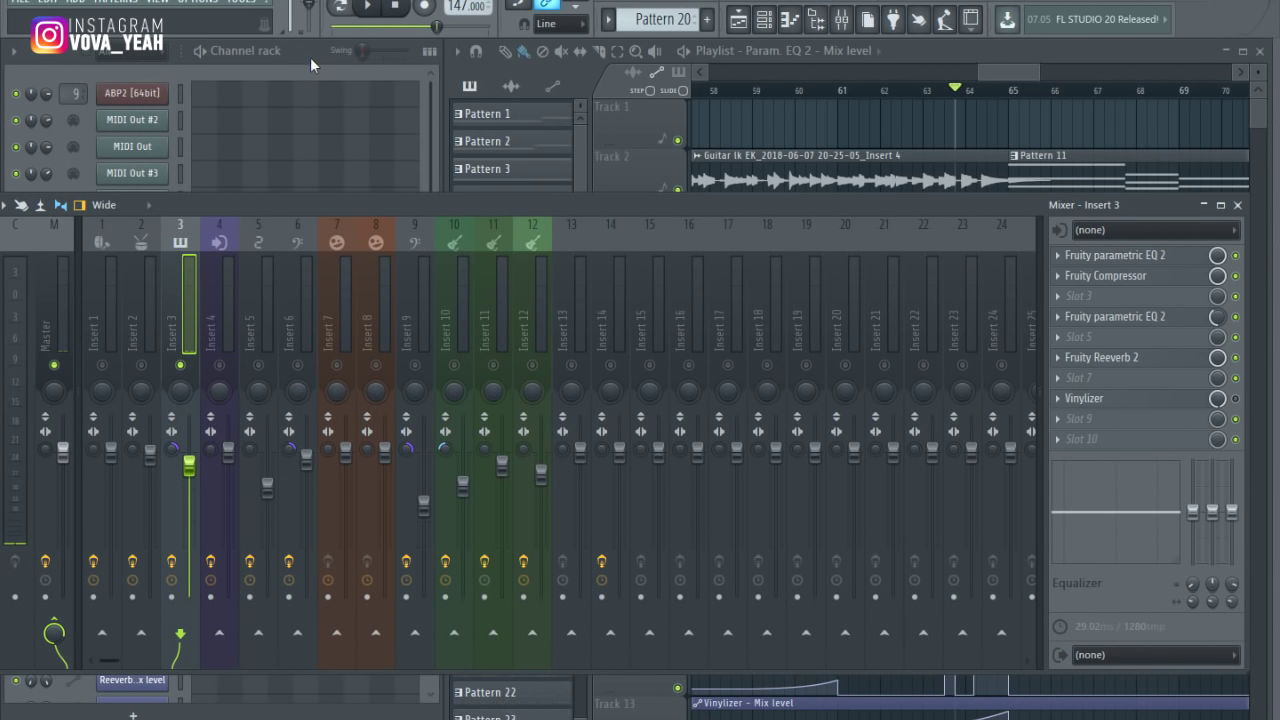
Step: Make Pattern 6 at bar 9 of the playlist active and play it in pattern mode with mixer Insert 3 soloed
click(314, 57)
click(880, 205)
drag(1018, 72, 780, 92)
click(779, 179)
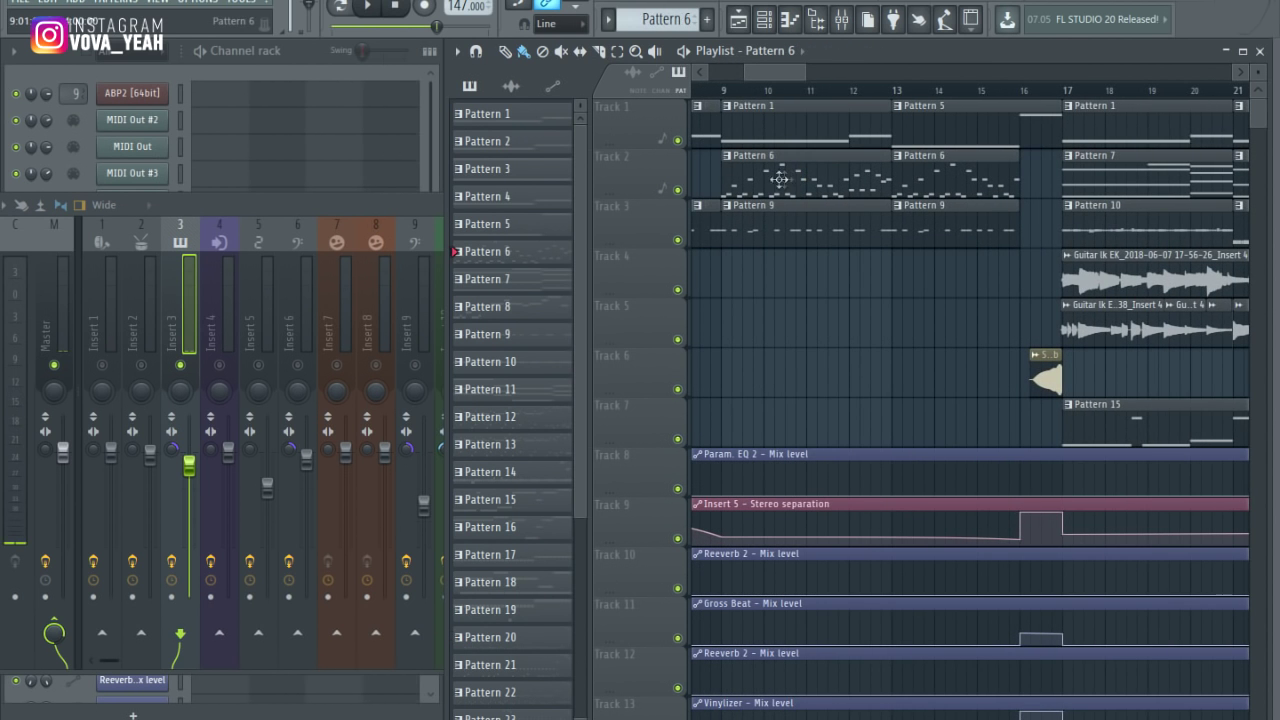
click(341, 6)
key(space)
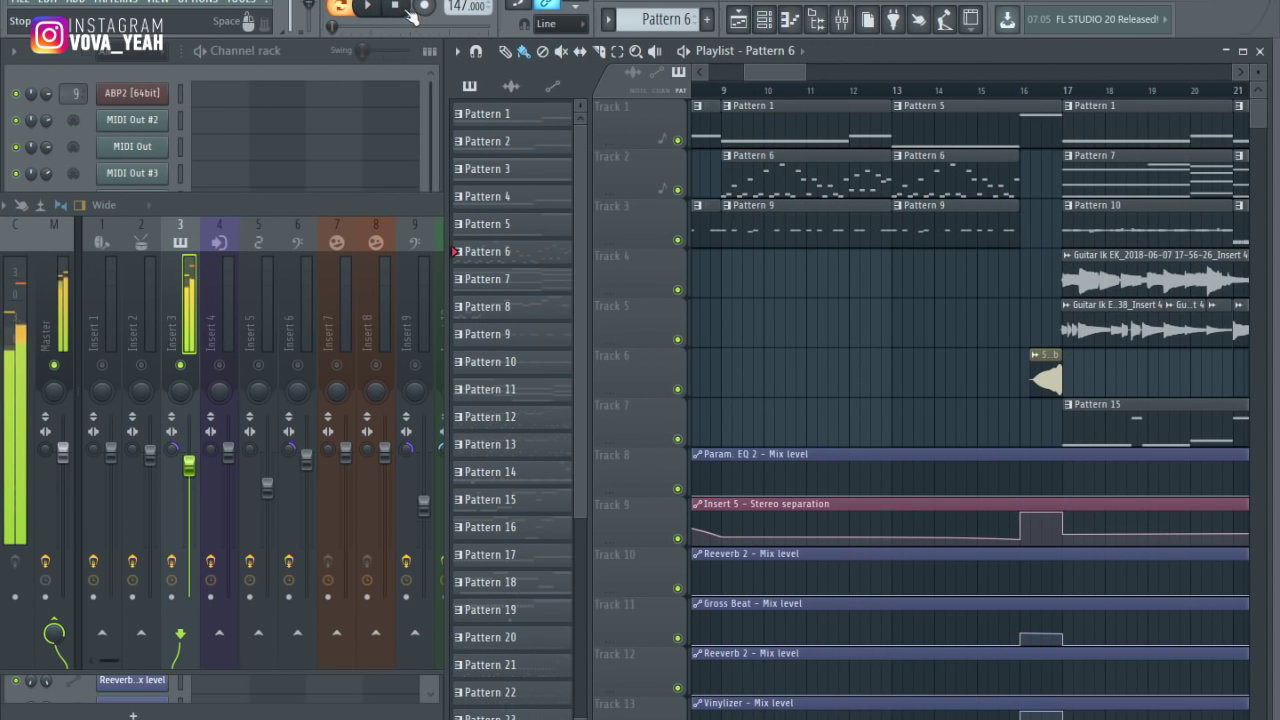
Step: Inspect Fruity parametric EQ 2, Fruity Compressor and Vinylizer on Insert 3, comparing the sound with Vinylizer enabled and bypassed
click(206, 309)
click(1130, 256)
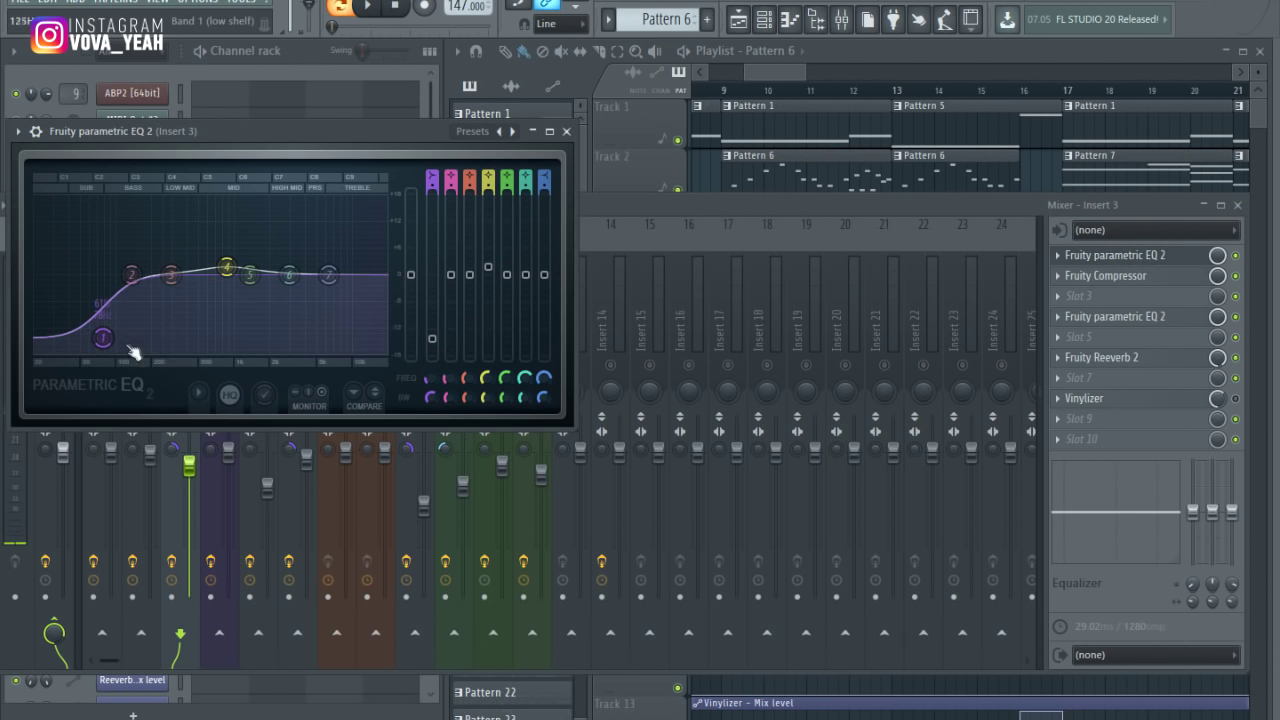
click(1135, 278)
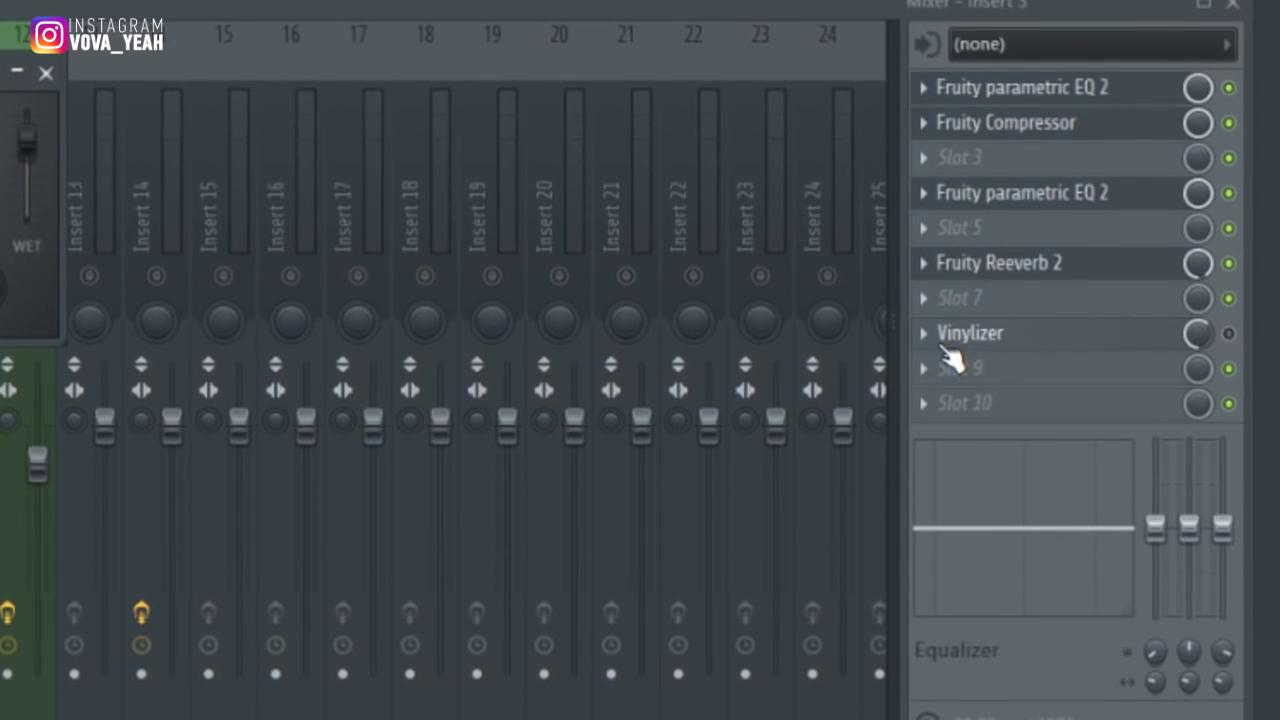
click(1040, 350)
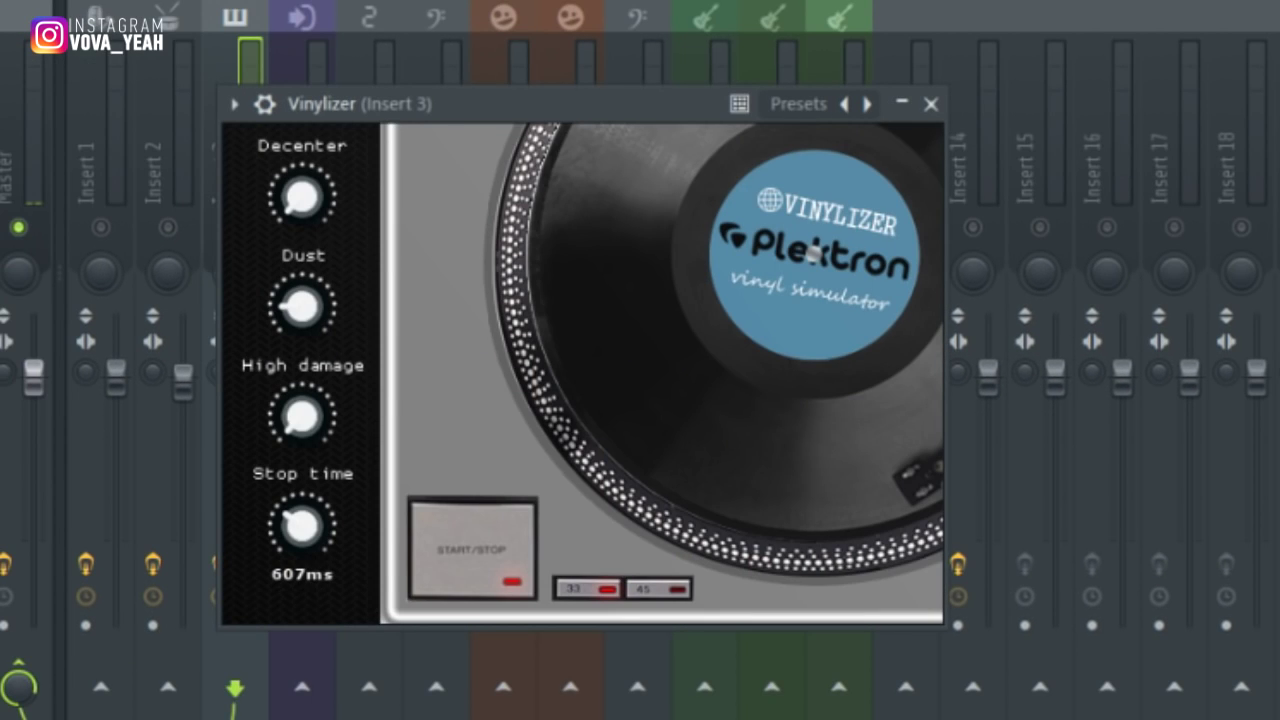
click(931, 103)
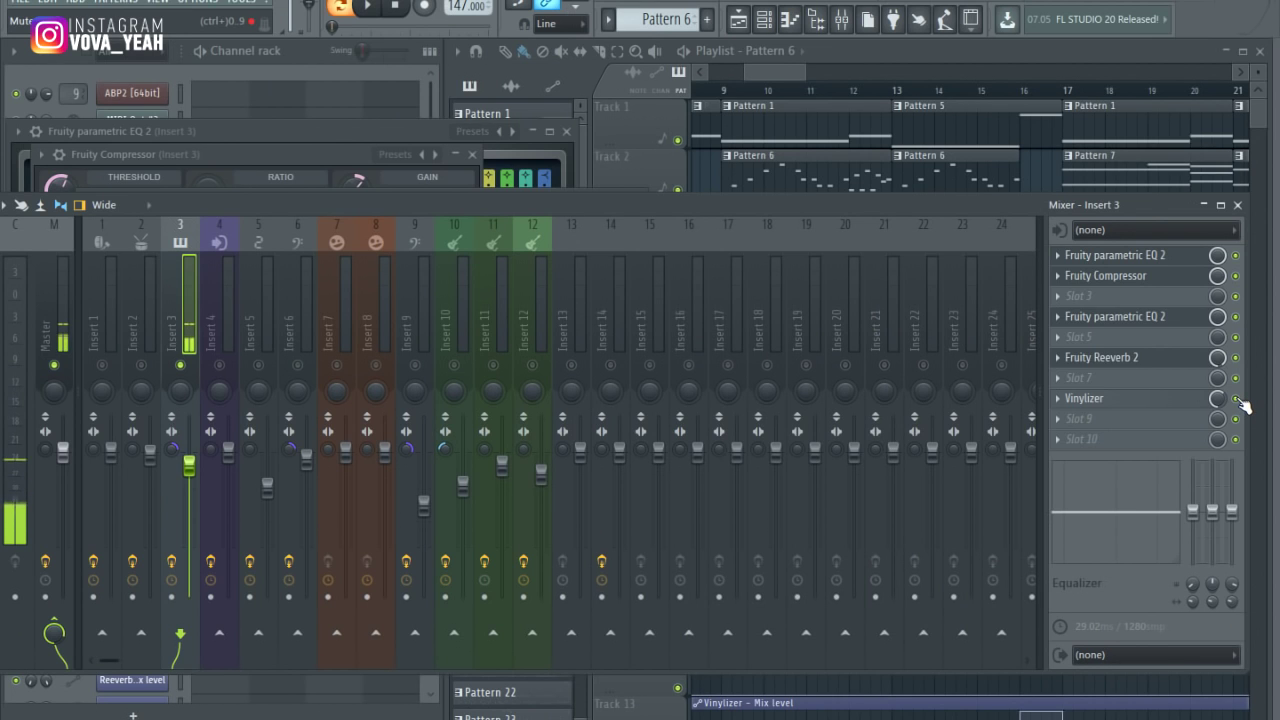
click(1237, 399)
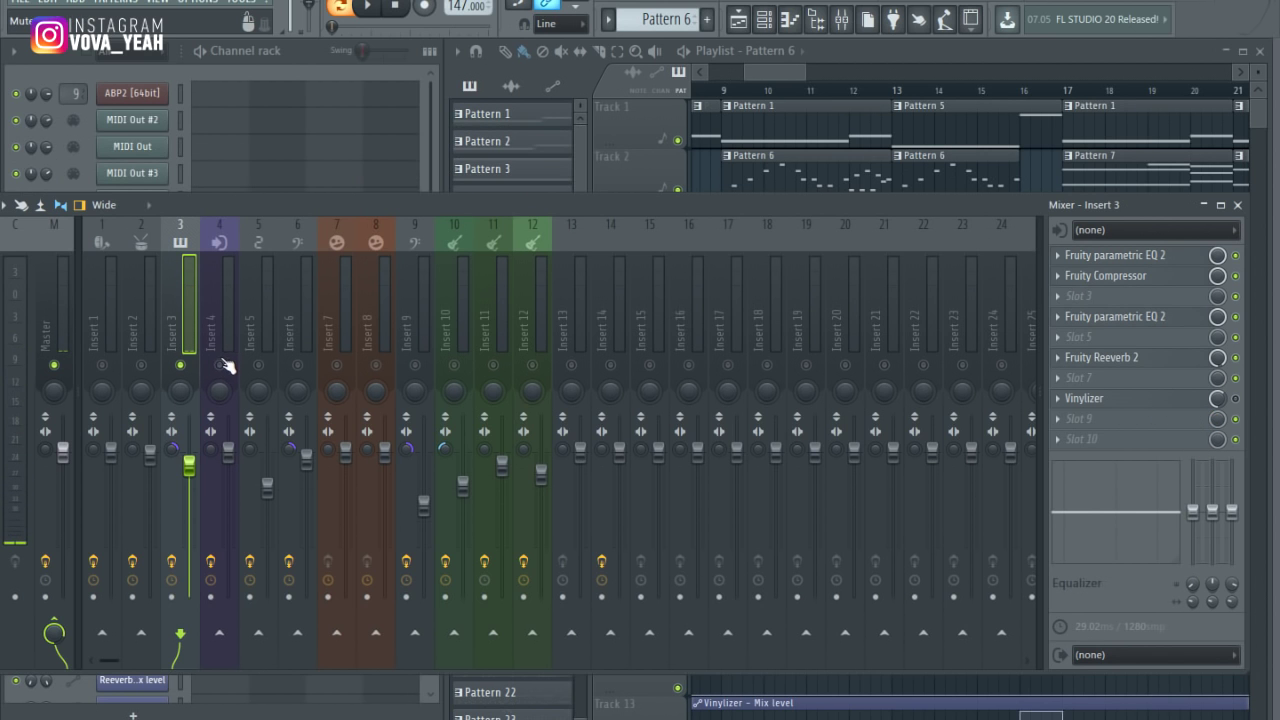
Step: Select mixer Insert 4 and view its C_Tuner plugin
click(224, 348)
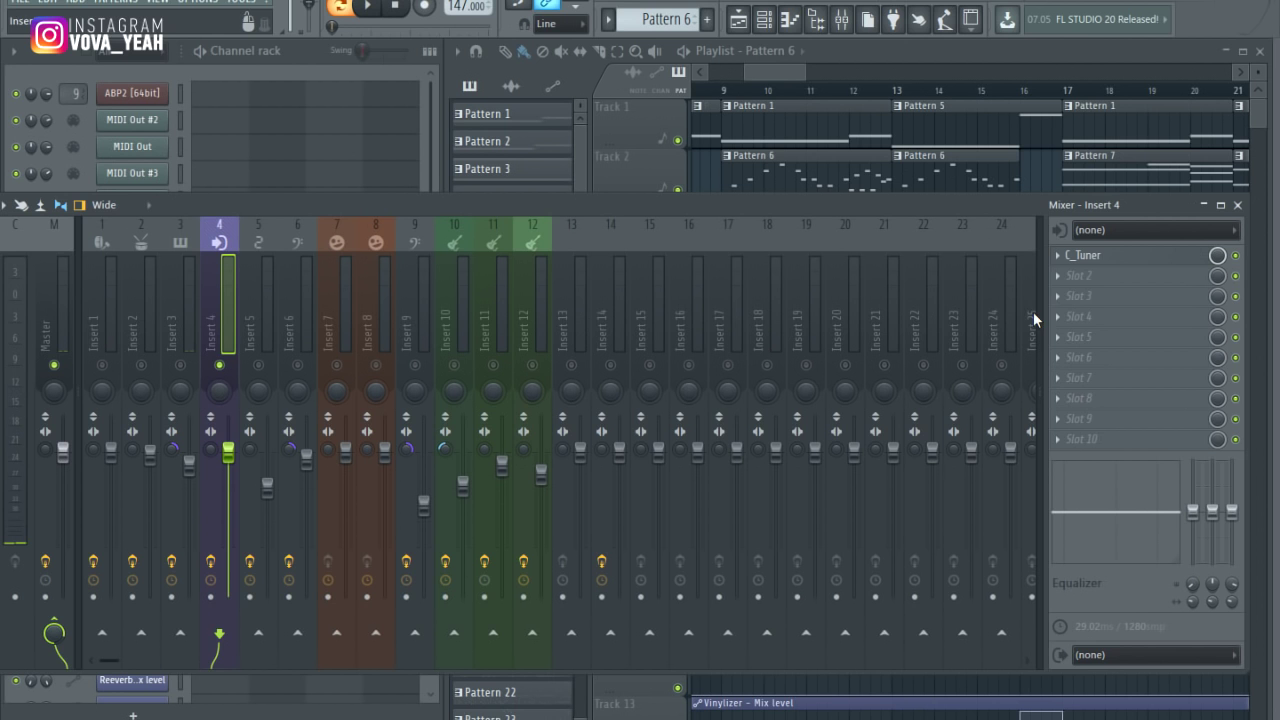
click(1117, 252)
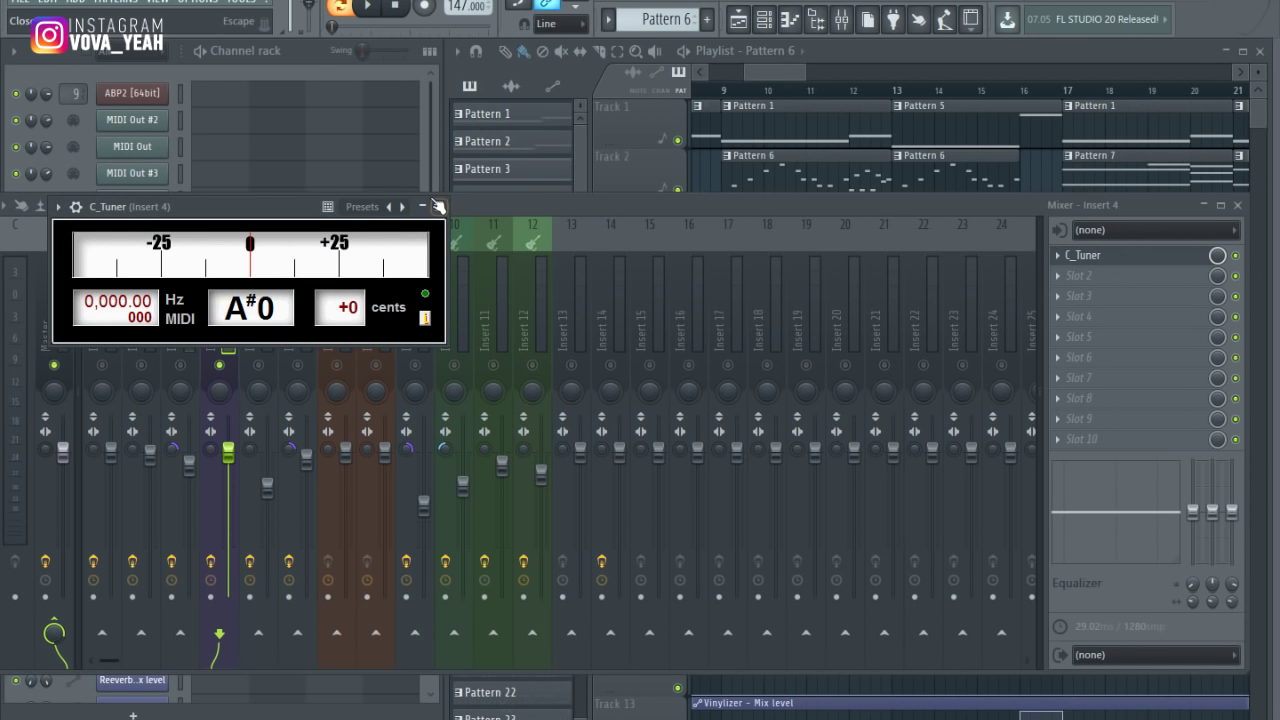
click(437, 206)
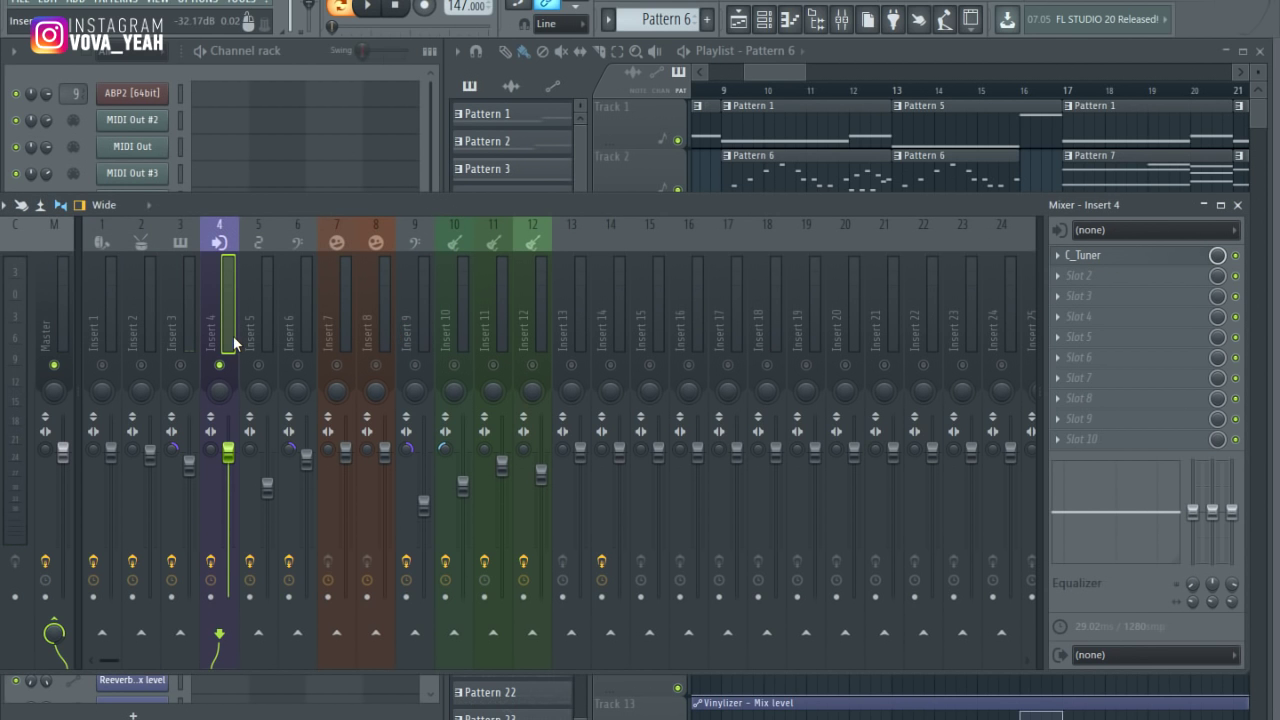
Step: Select mixer Insert 5 and point out the Diva and Diva #2 channels routed to it in the channel rack
click(266, 245)
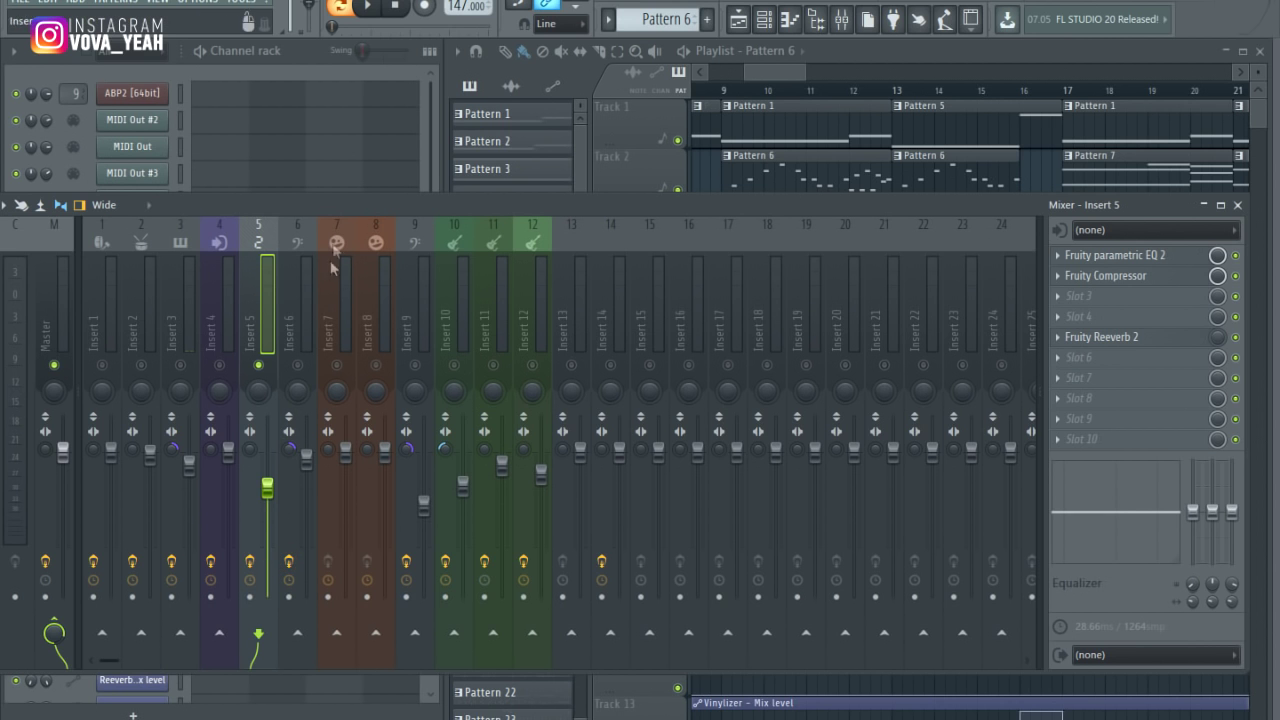
click(313, 55)
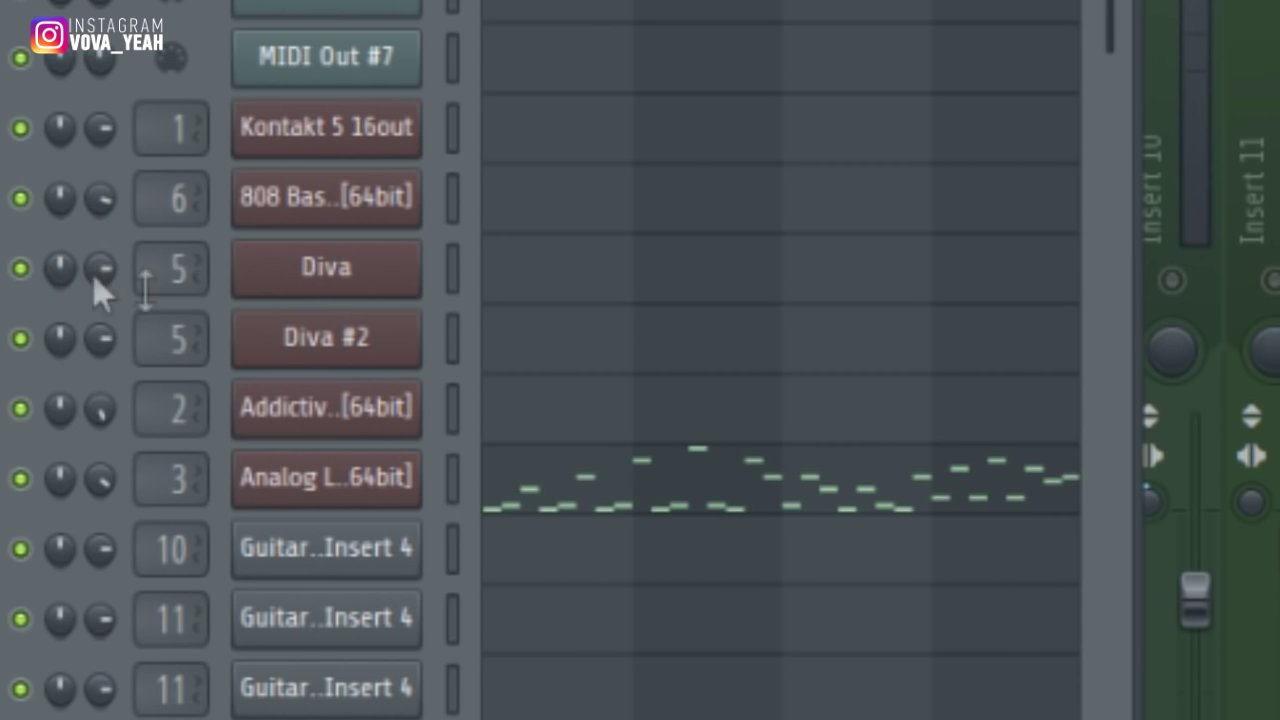
click(455, 280)
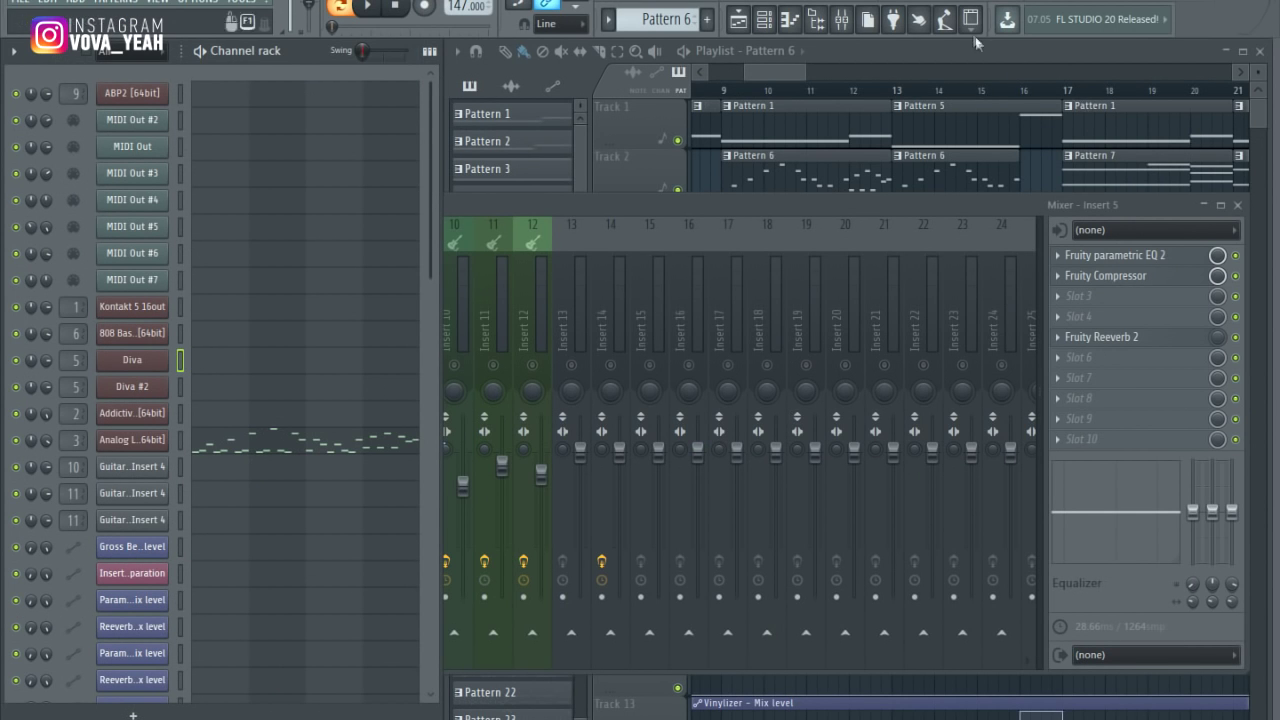
click(181, 387)
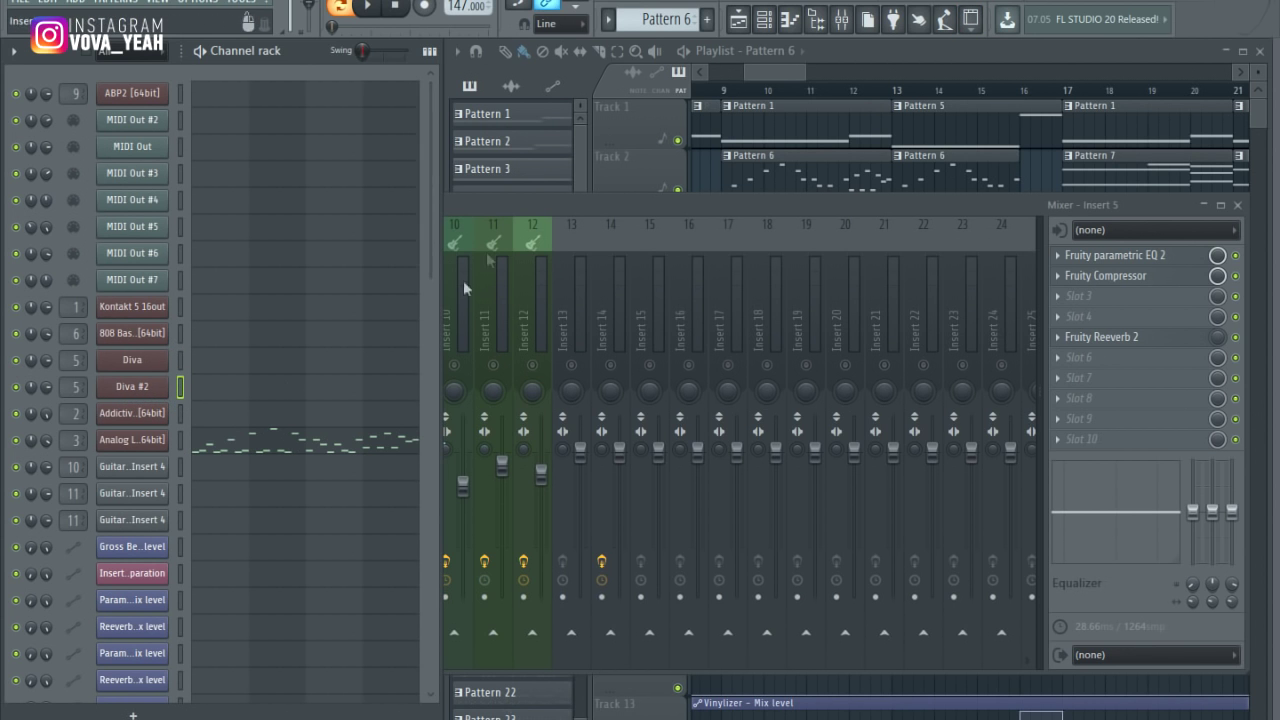
Step: Inspect the Fruity parametric EQ 2, Fruity Compressor and Fruity Reeverb 2 settings on mixer Insert 5
click(1130, 258)
click(1128, 257)
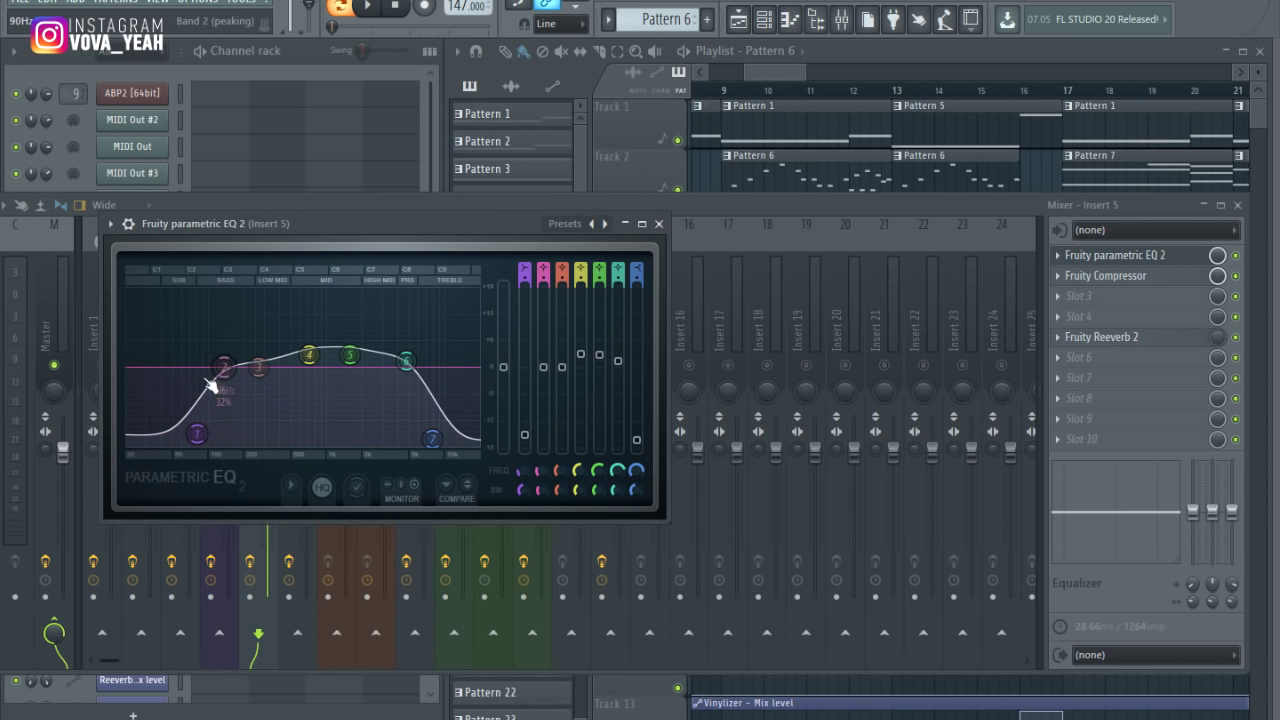
click(658, 224)
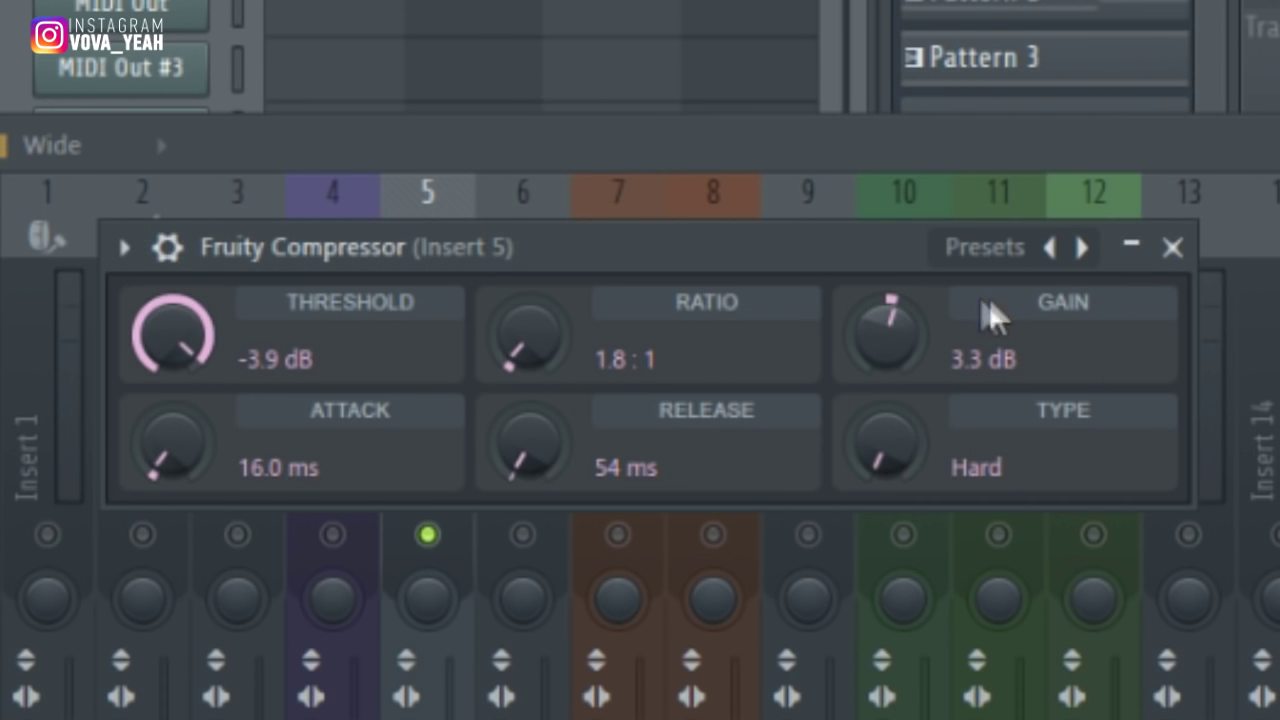
click(1169, 249)
click(1140, 337)
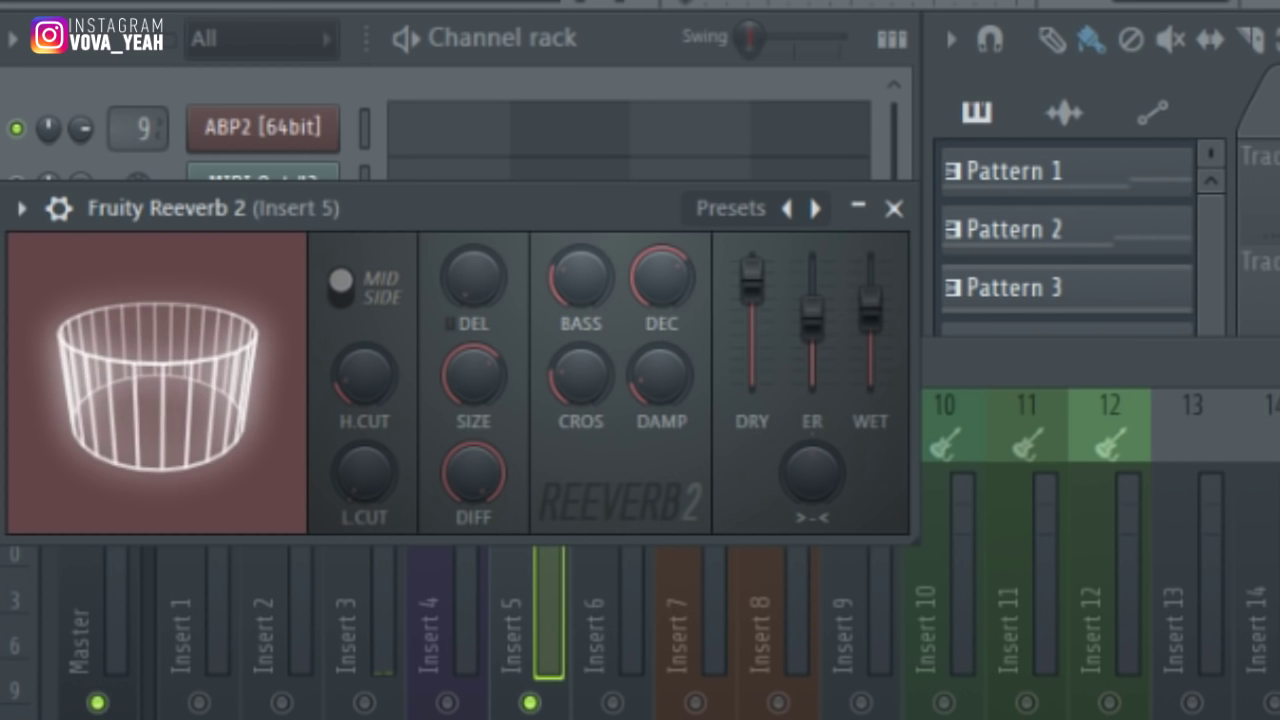
click(896, 212)
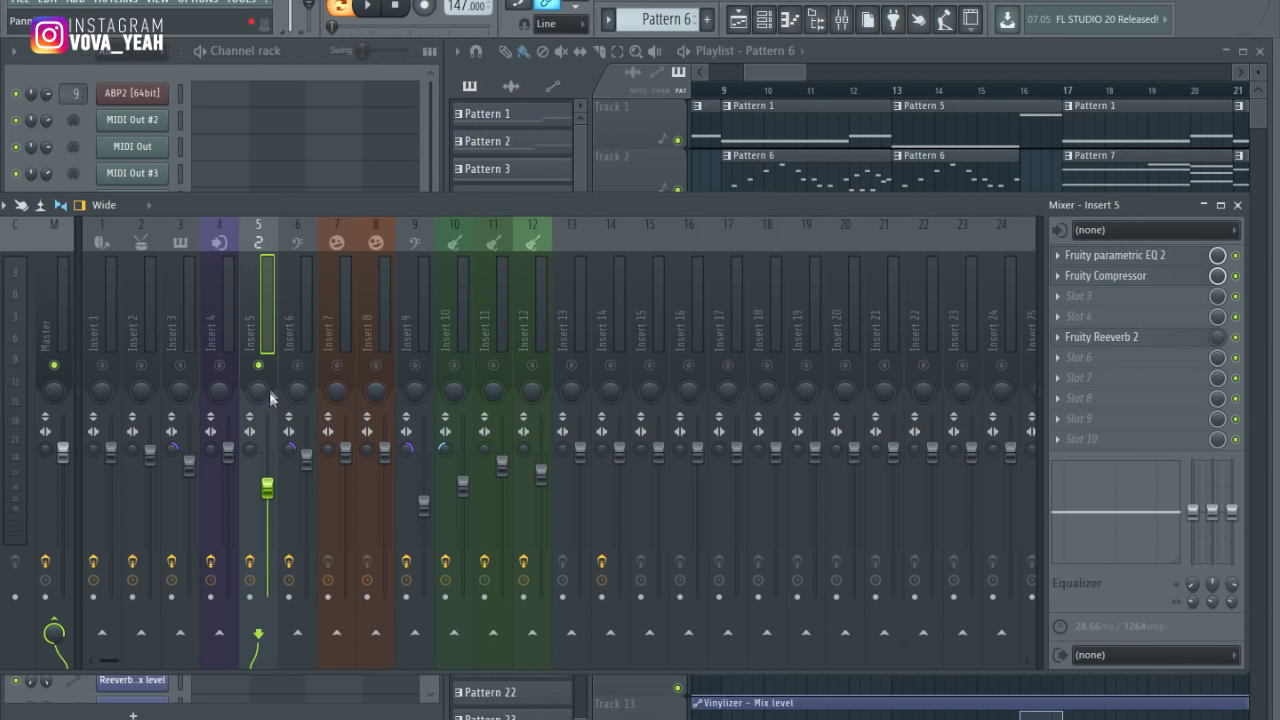
Step: Select mixer Insert 6 and inspect its Fruity parametric EQ 2, FabFilter Pro-L and Fruity Balance plugins
click(302, 370)
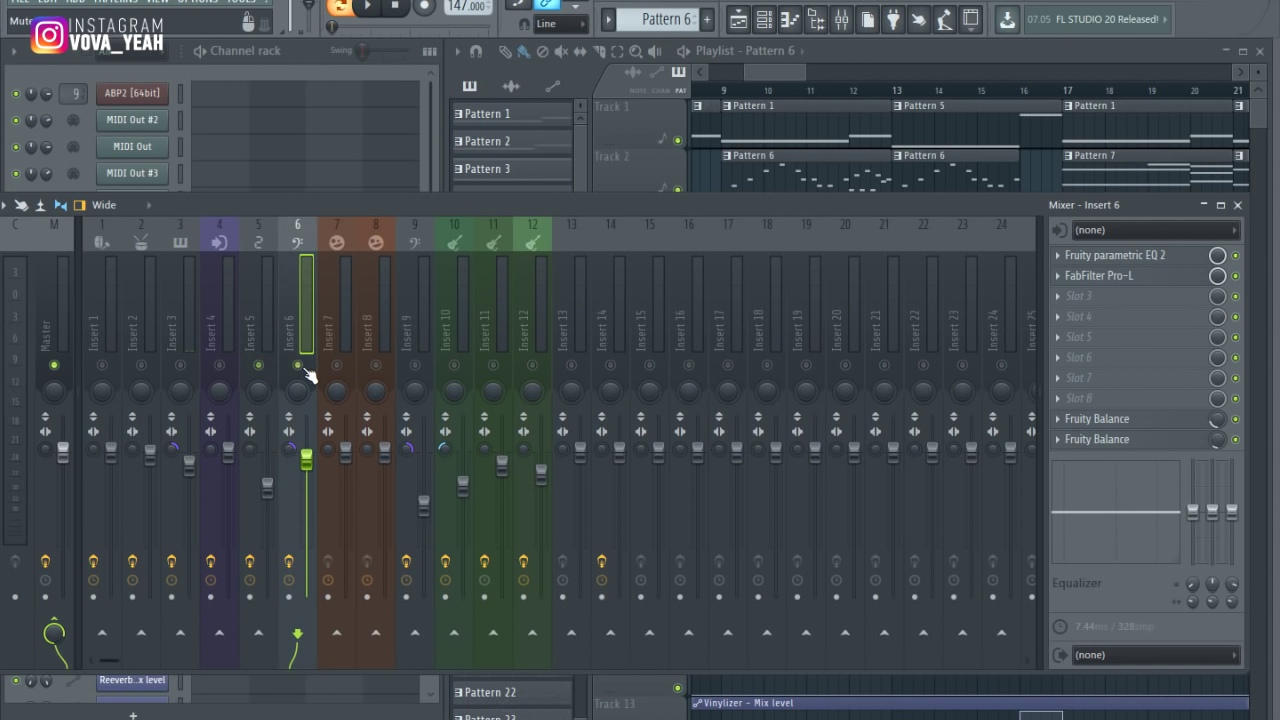
click(1110, 256)
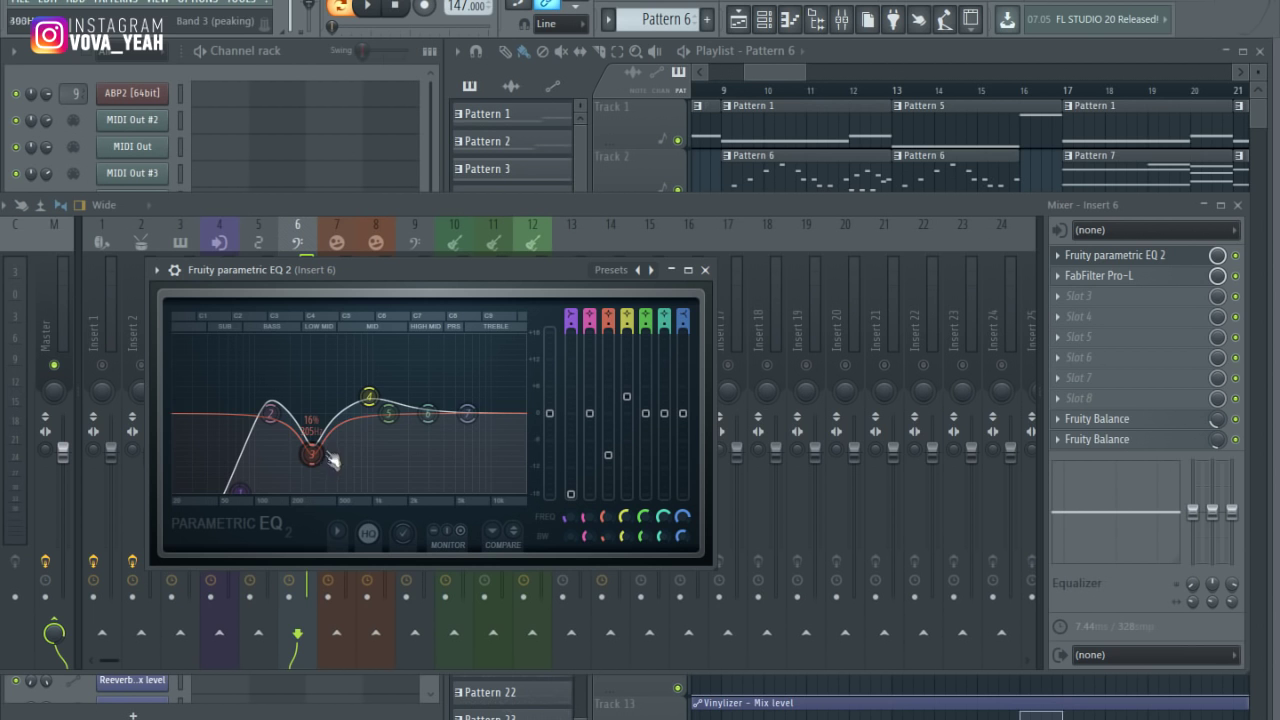
click(705, 270)
click(1108, 277)
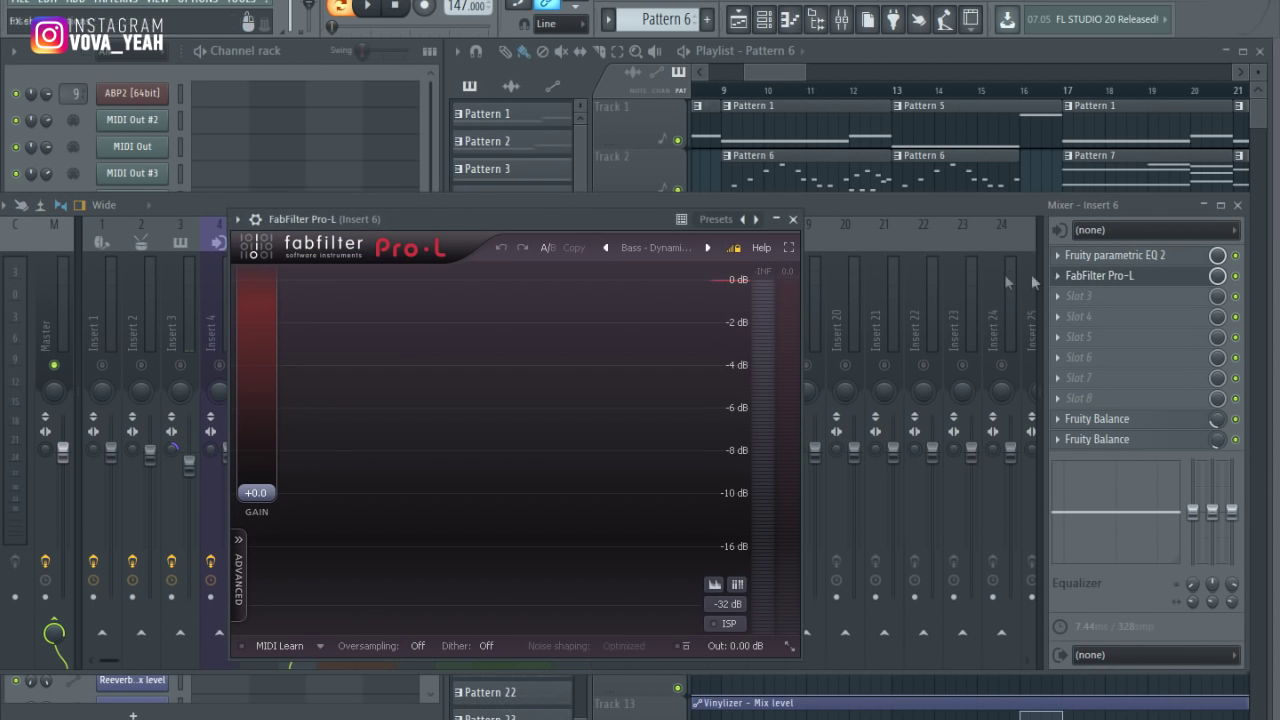
click(793, 219)
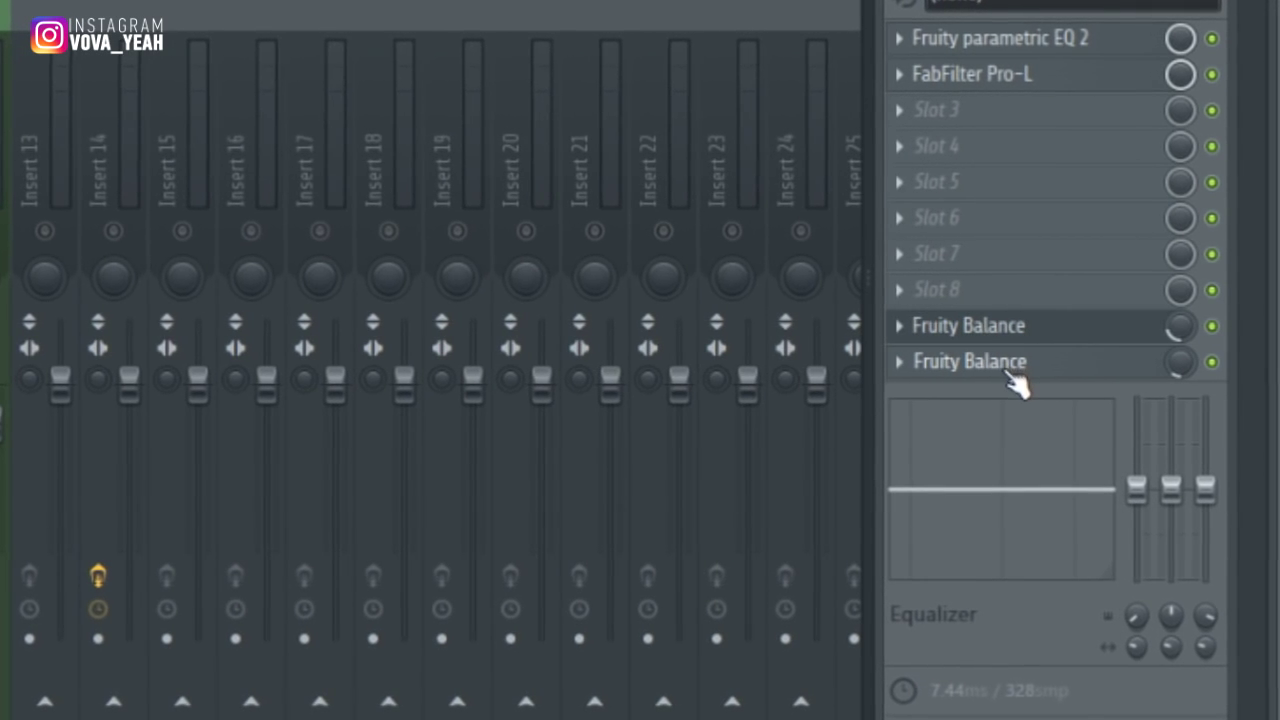
click(1015, 368)
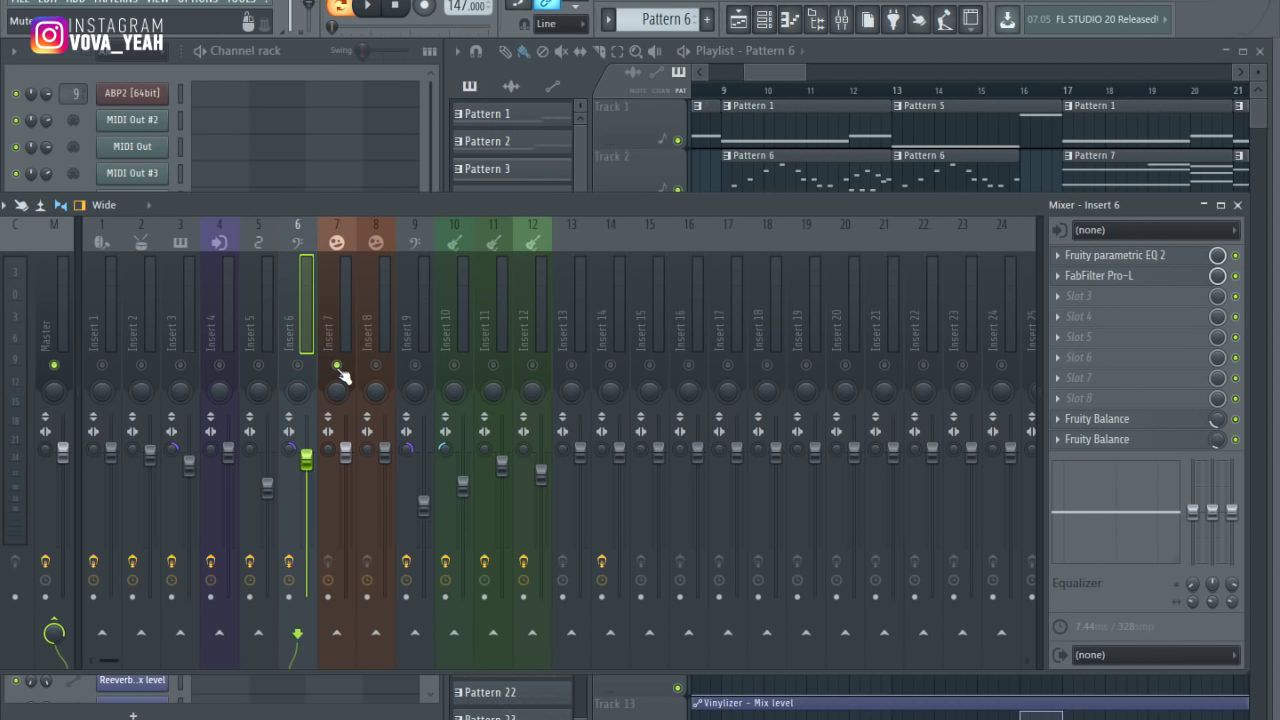
Step: Select mixer Inserts 7 and 8 in turn and check their effect slots
click(331, 334)
click(370, 321)
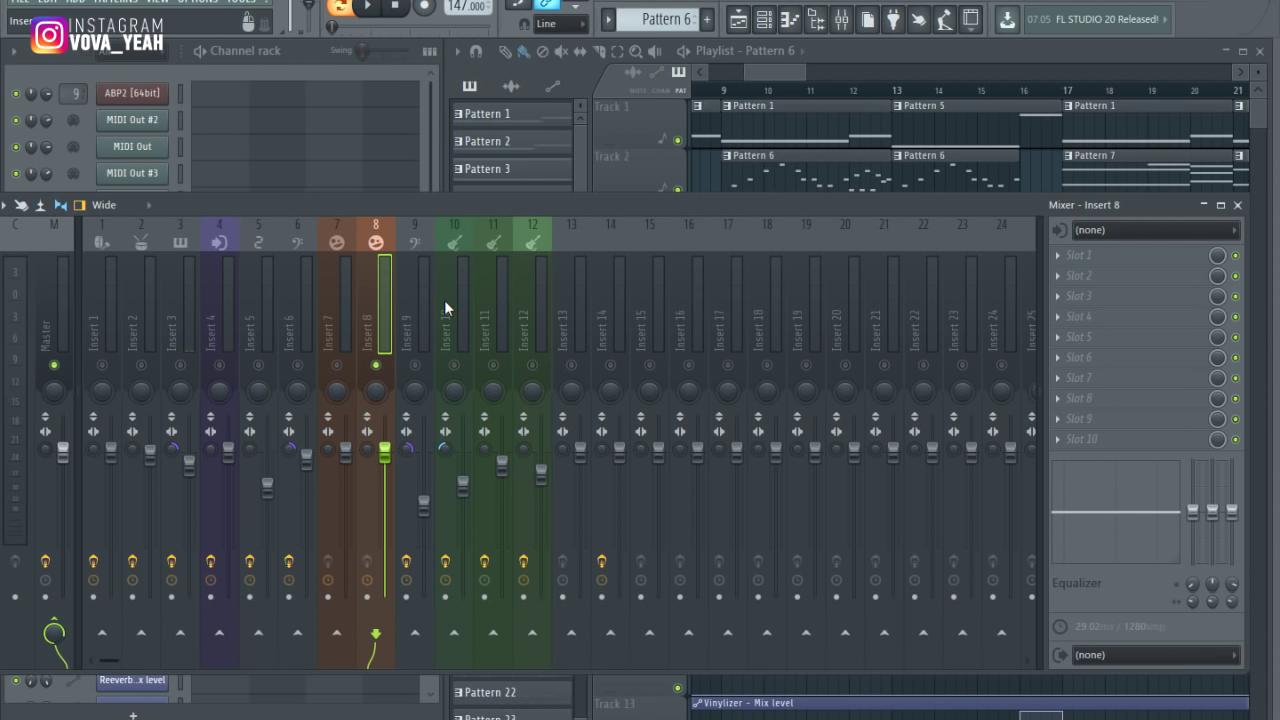
Step: Select mixer Insert 9 and inspect the ABP2 bass instrument, FabFilter Pro-C 2 and Fruity parametric EQ 2
click(416, 309)
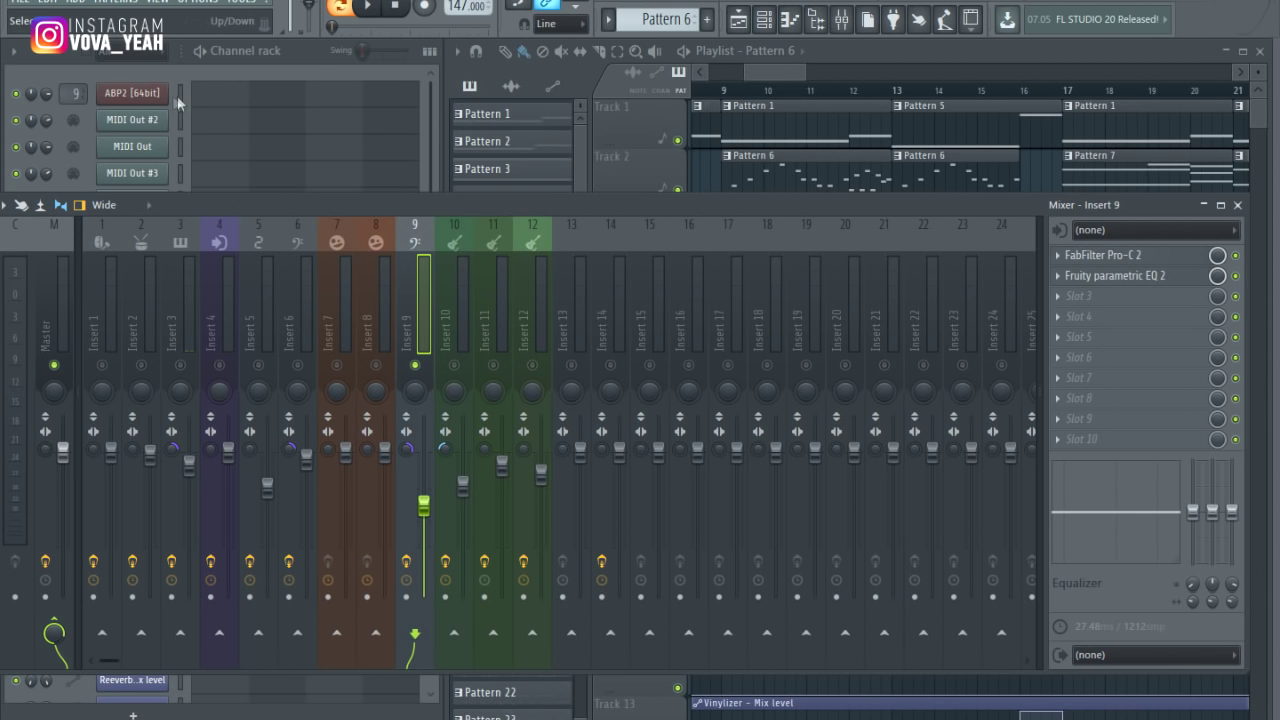
click(138, 97)
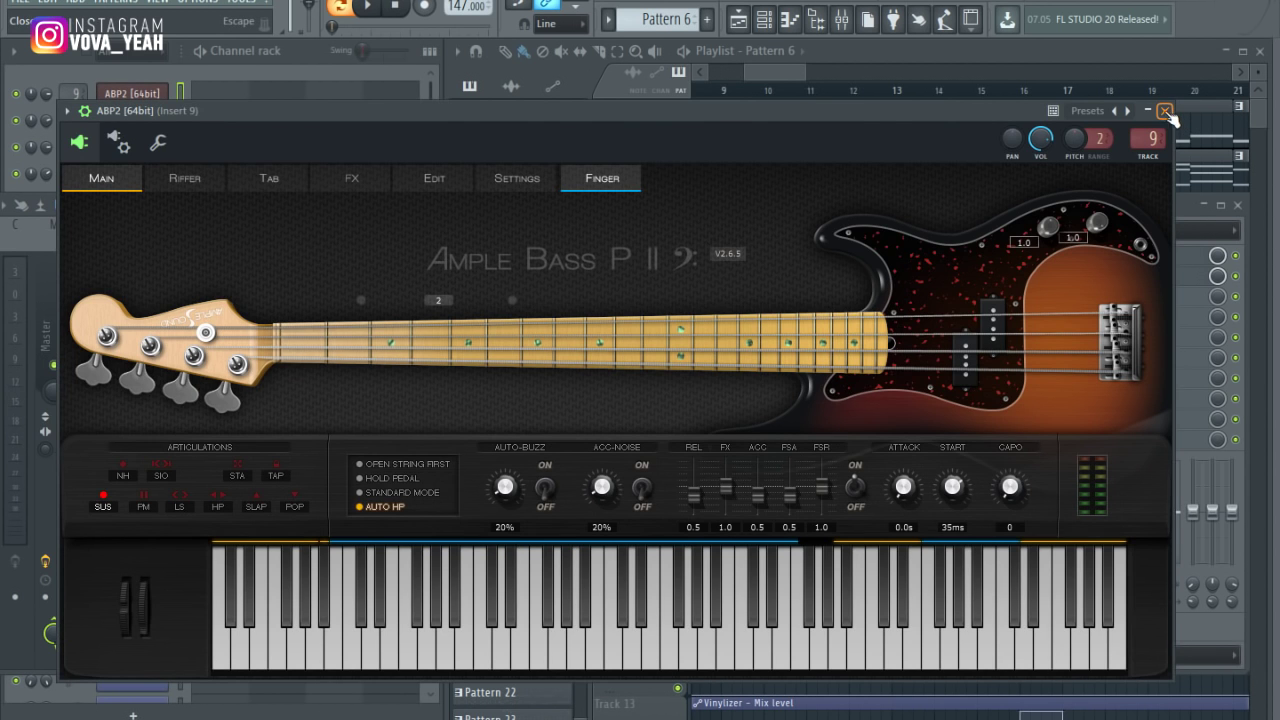
click(1165, 110)
click(1128, 257)
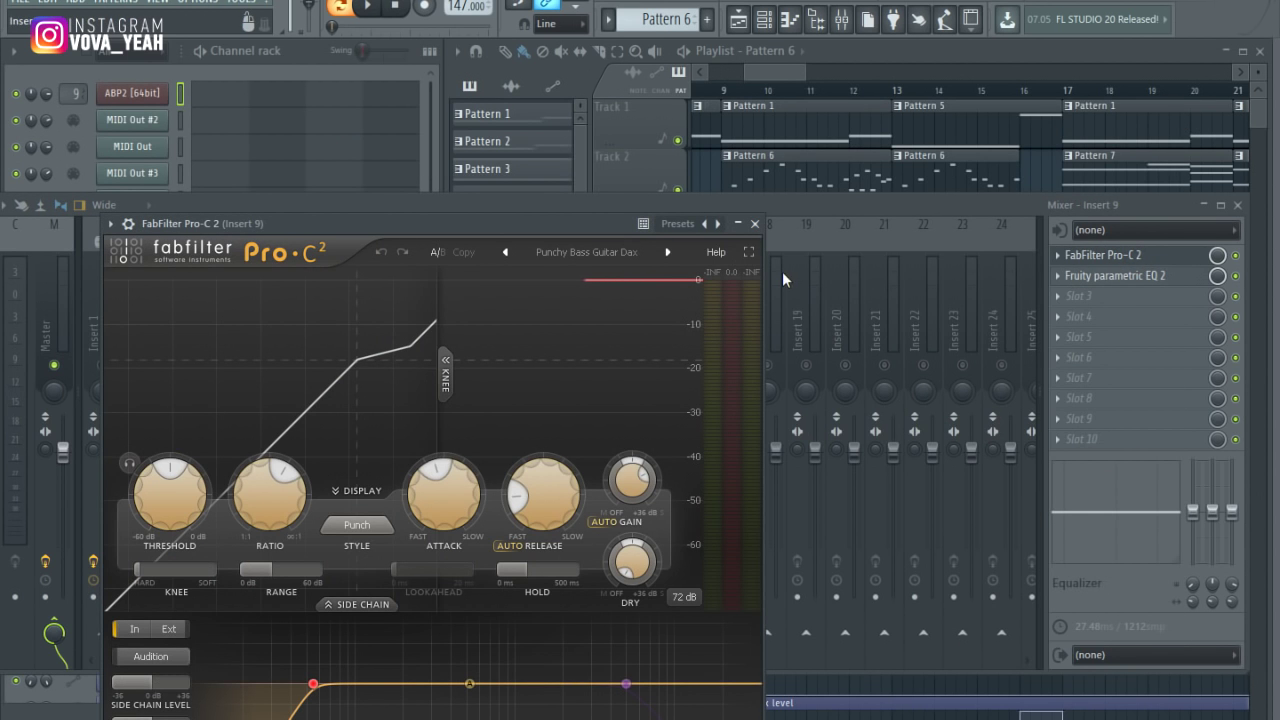
click(754, 223)
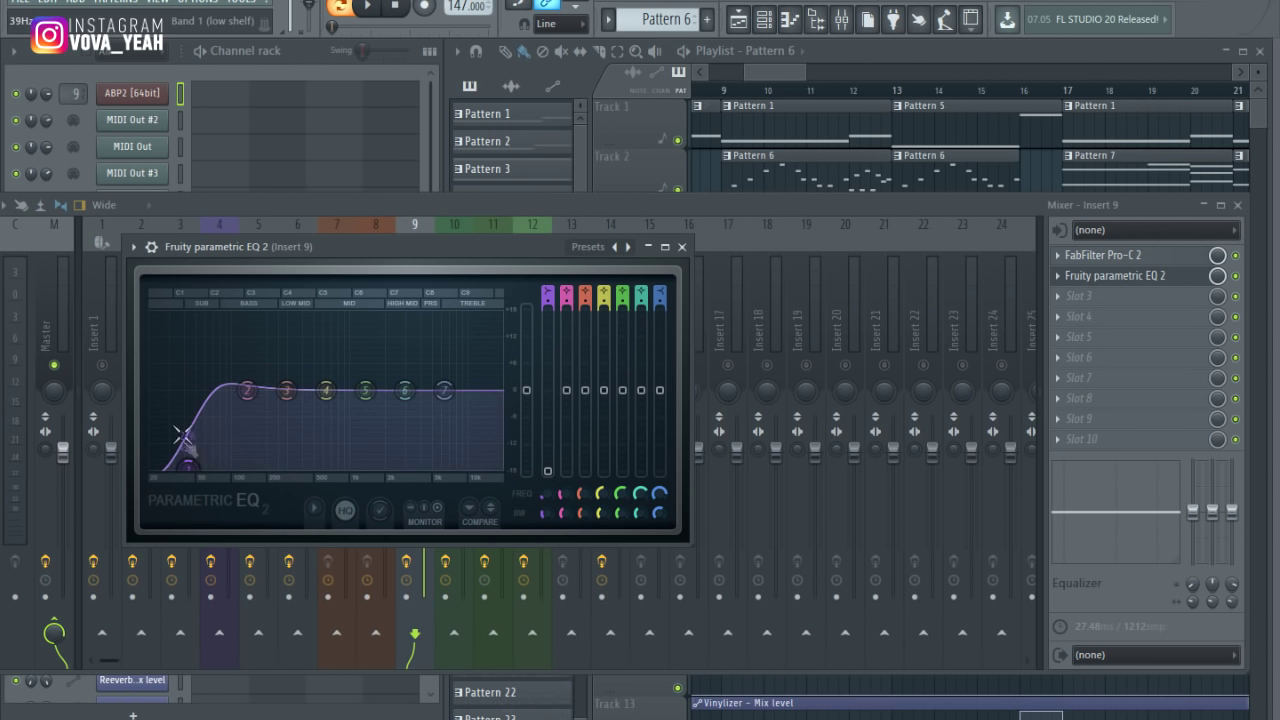
Step: Select mixer Insert 10 and inspect its FabFilter Pro-C 2, Fruity Stereo Shaper, Fruity parametric EQ 2, Fruity Reeverb 2 and Guitar Rig 5
click(682, 246)
click(465, 374)
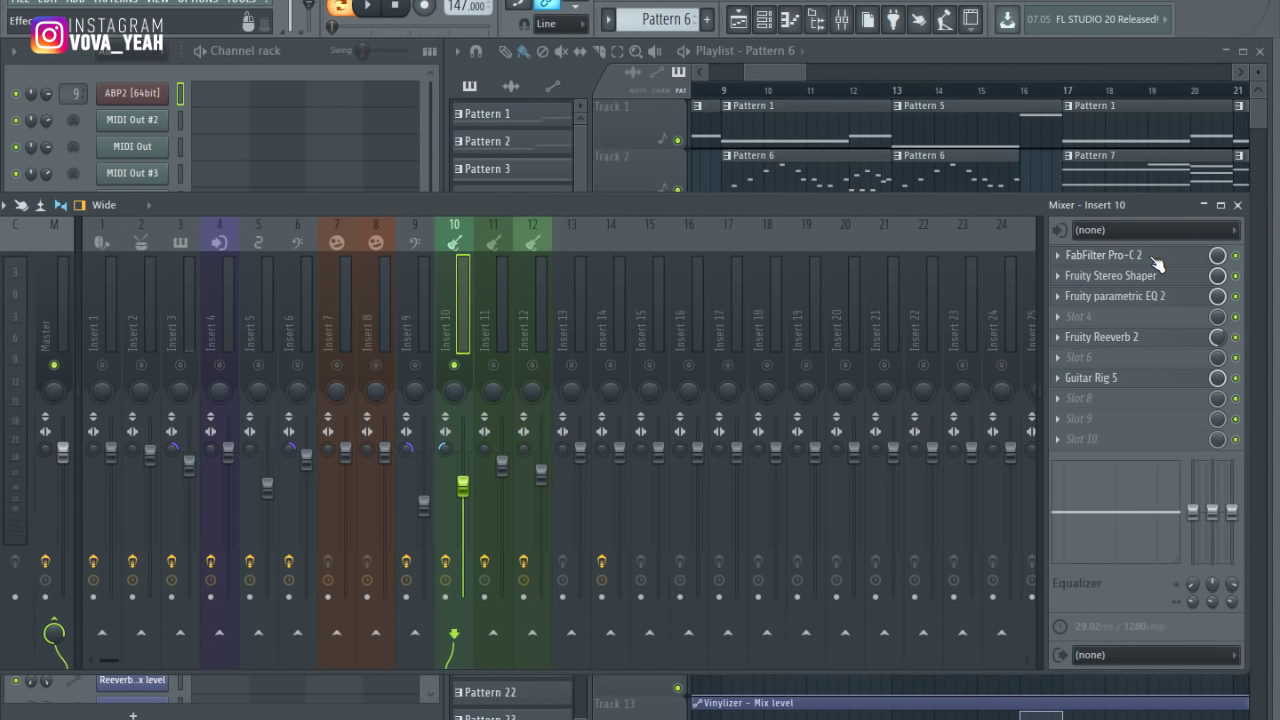
click(1126, 203)
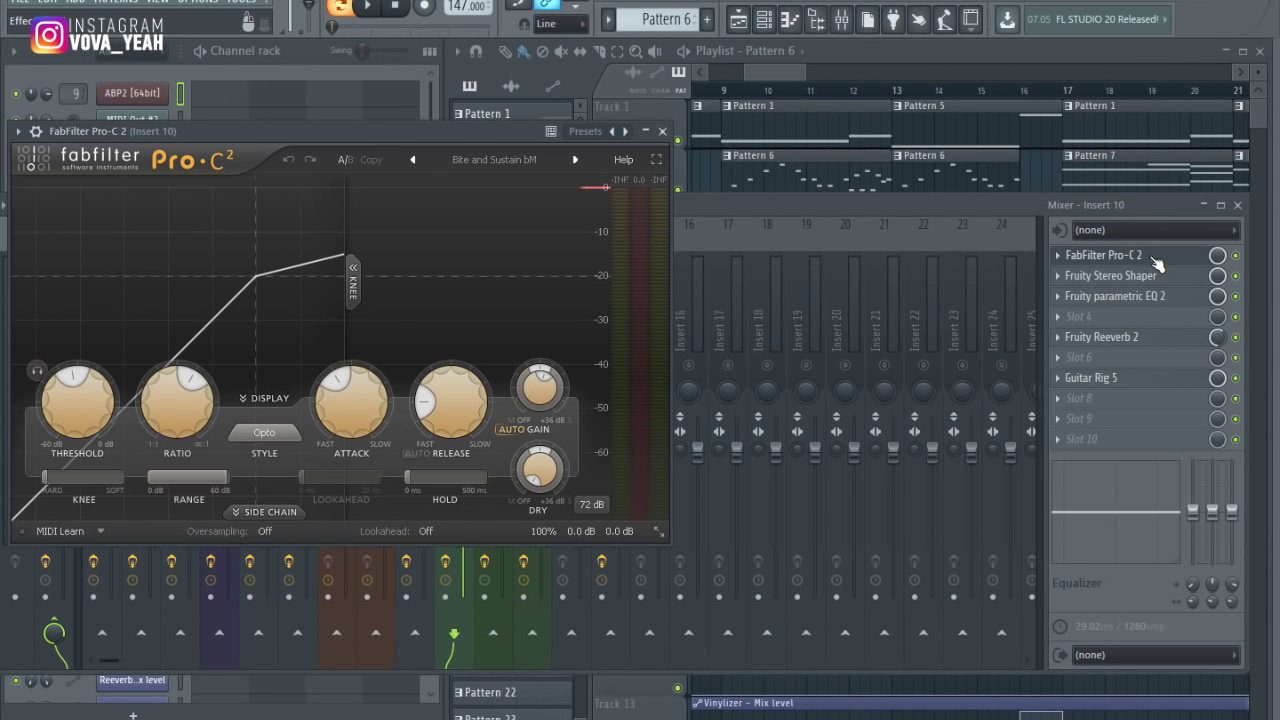
click(1148, 278)
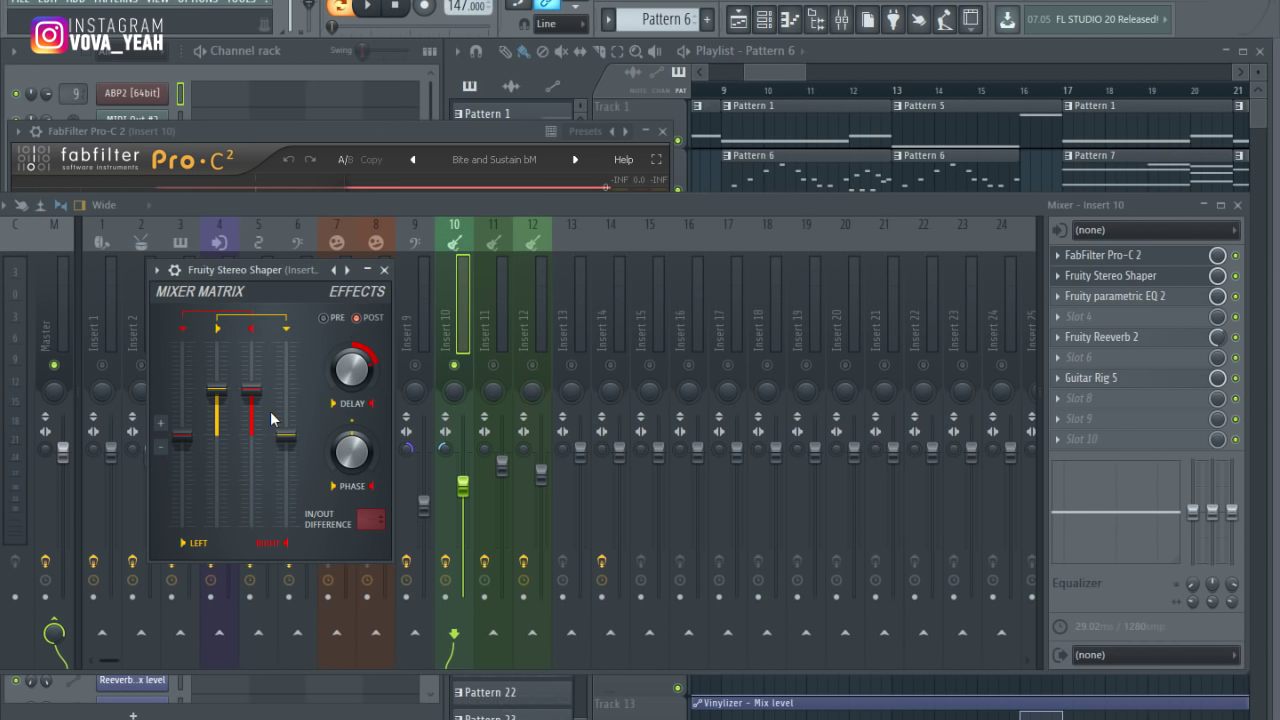
click(1125, 296)
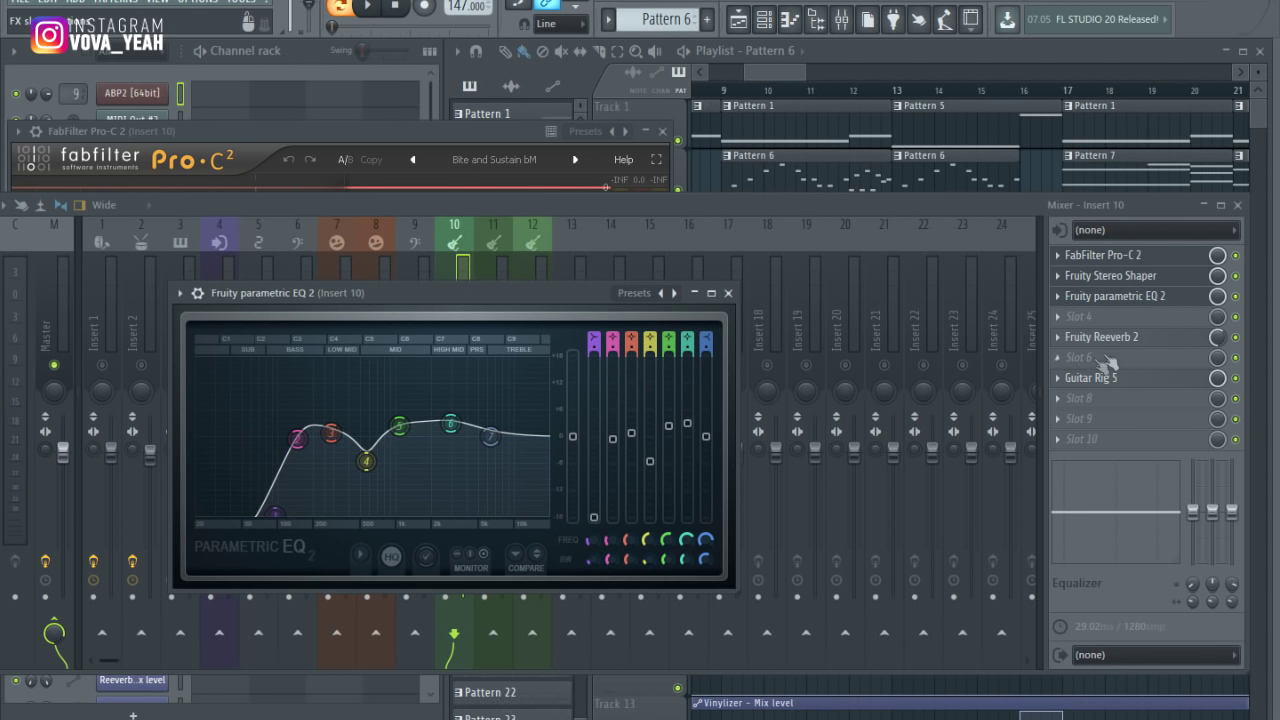
click(1128, 340)
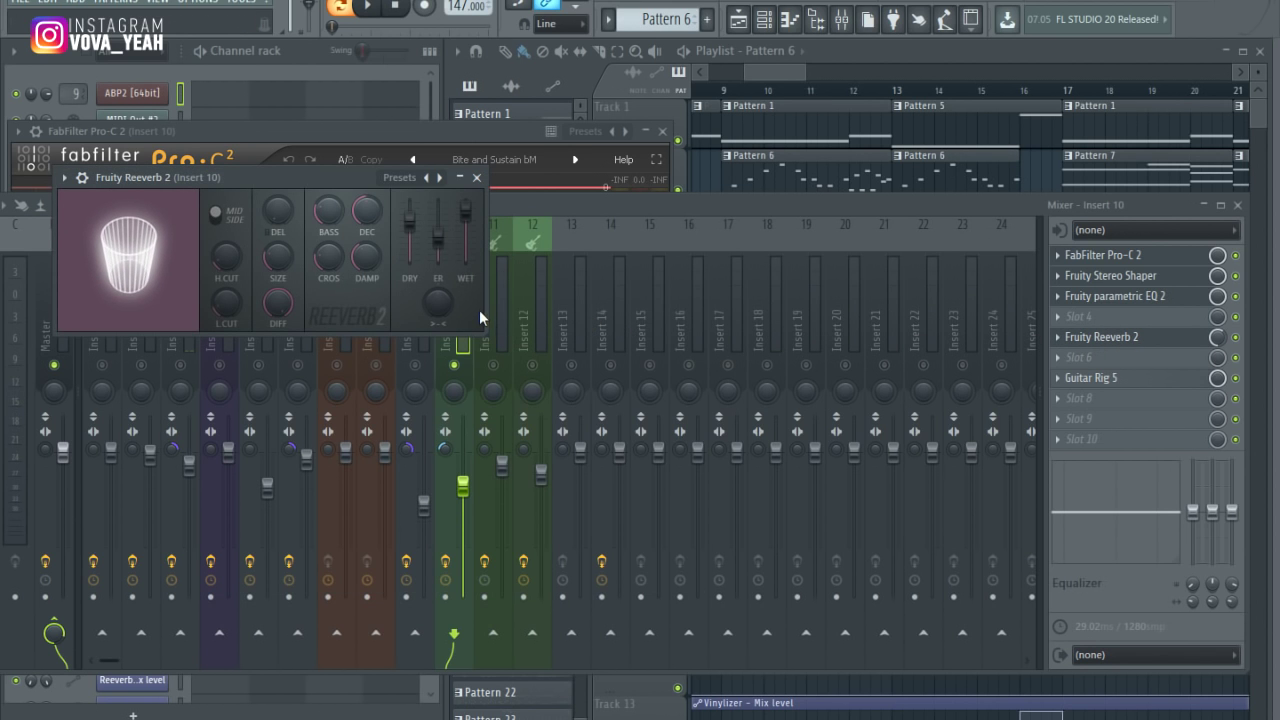
click(1190, 376)
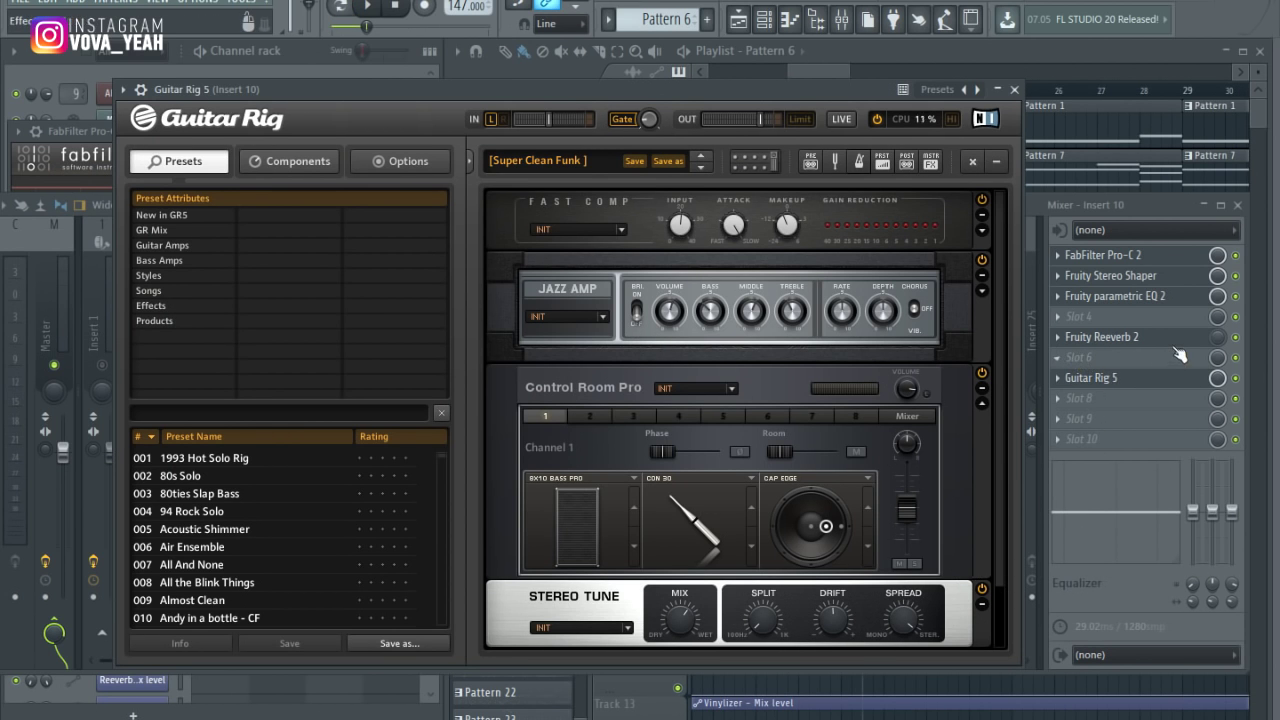
Step: Play the arrangement to hear the Insert 10 guitar, recheck its effects and close all of its plugin windows
click(1028, 50)
key(space)
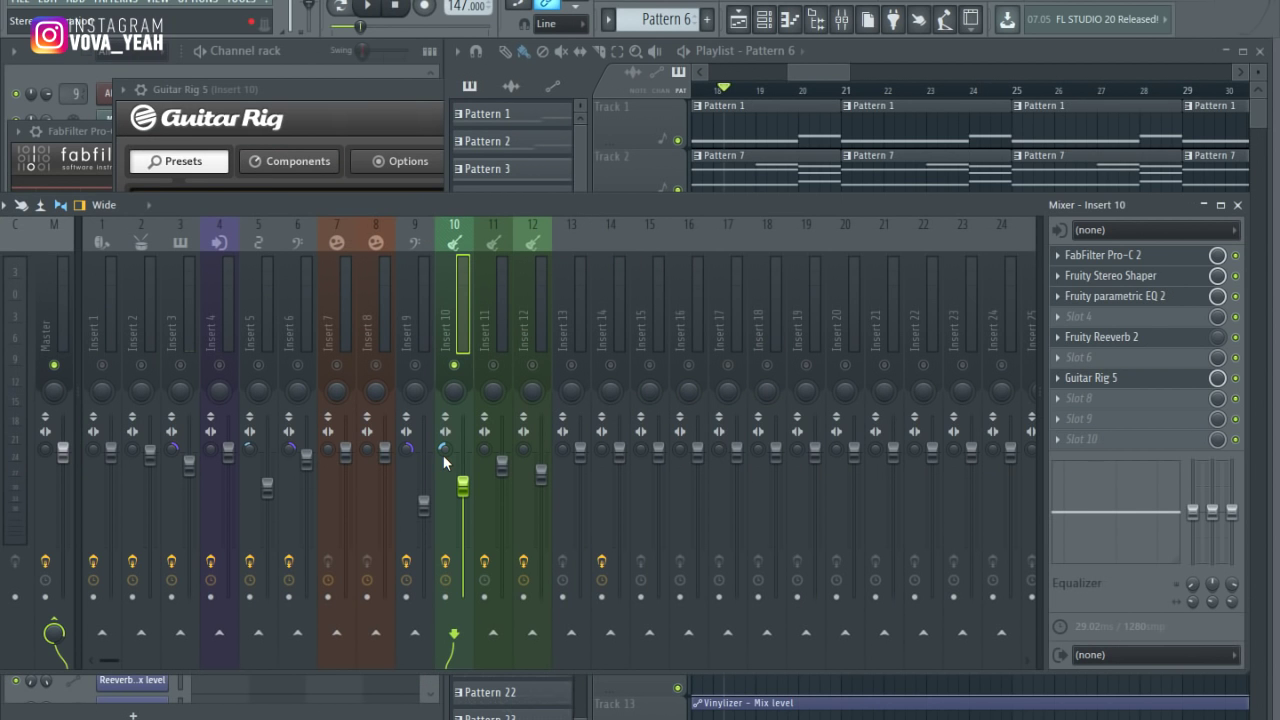
click(1136, 296)
click(729, 294)
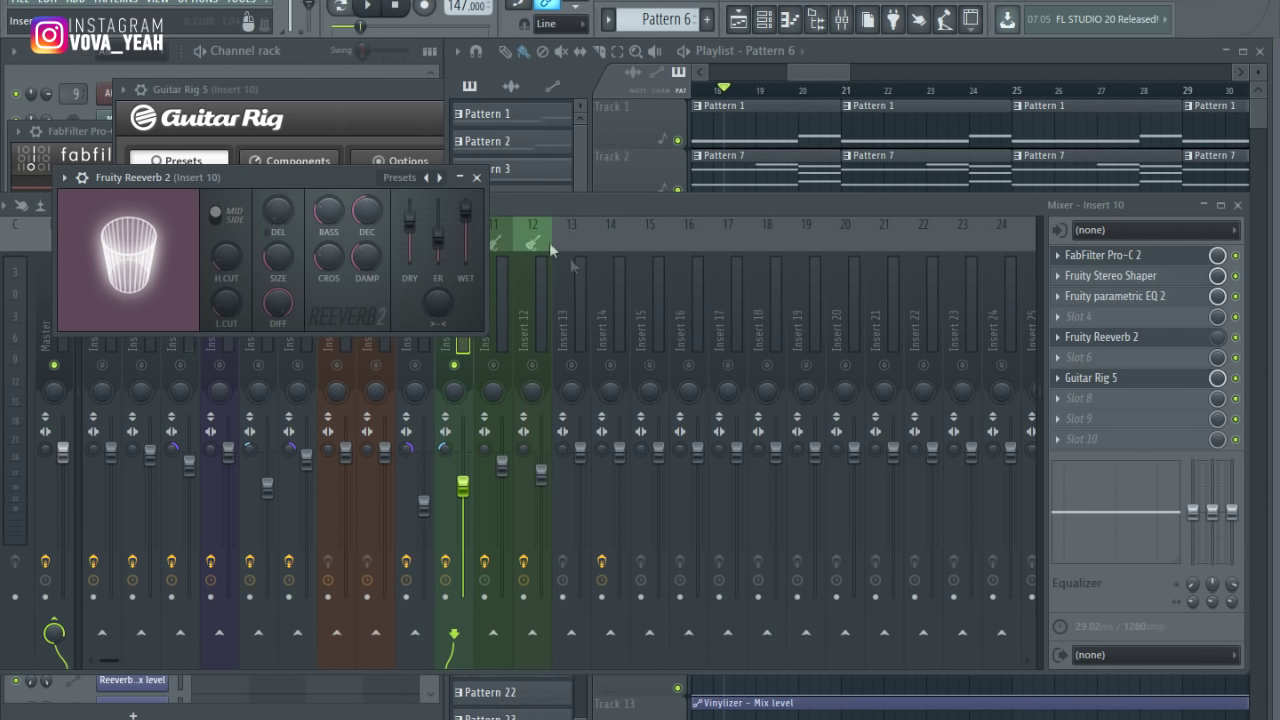
click(476, 177)
click(1006, 86)
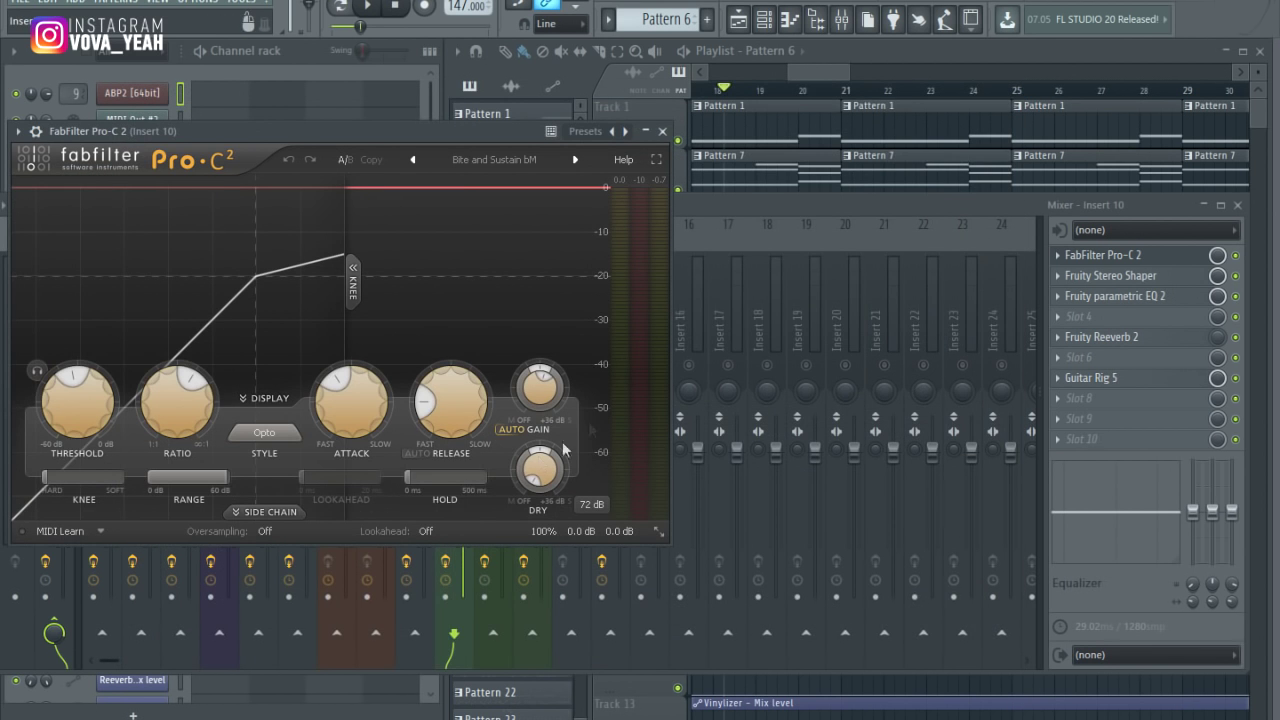
click(662, 131)
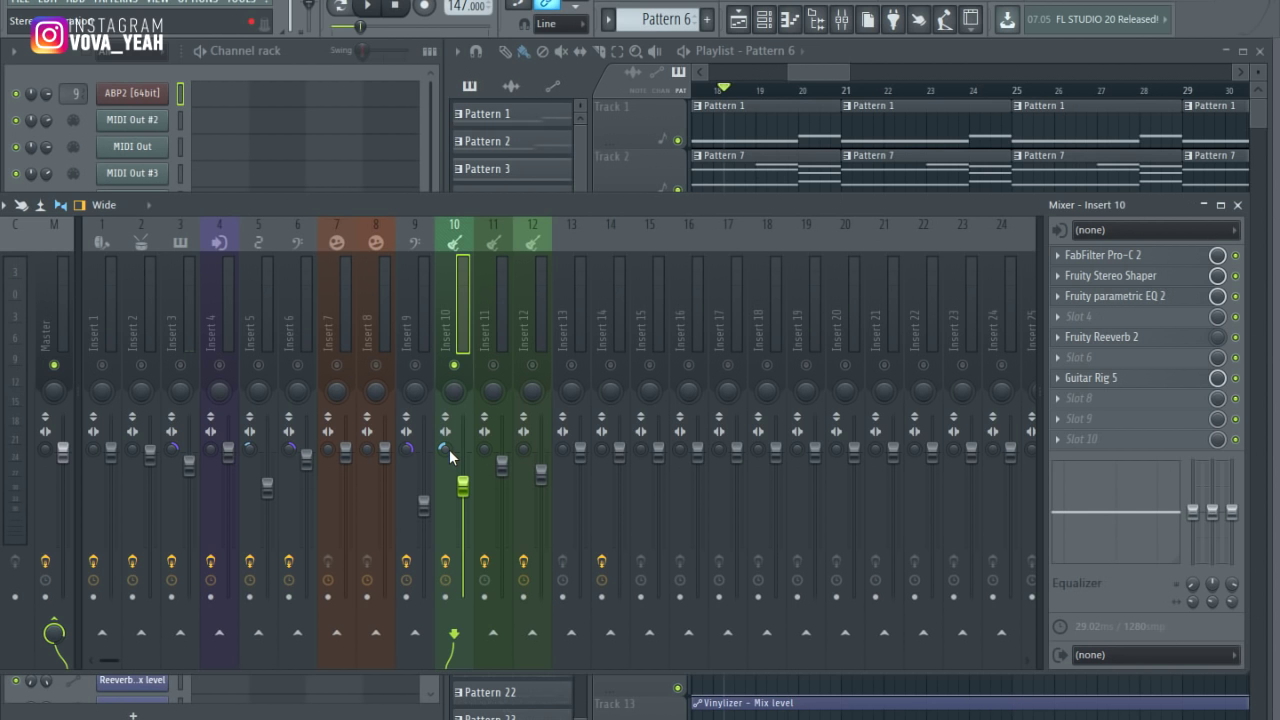
Step: Select mixer Insert 11 and inspect the full effect rack of its Guitar Rig 5 plugin
click(497, 340)
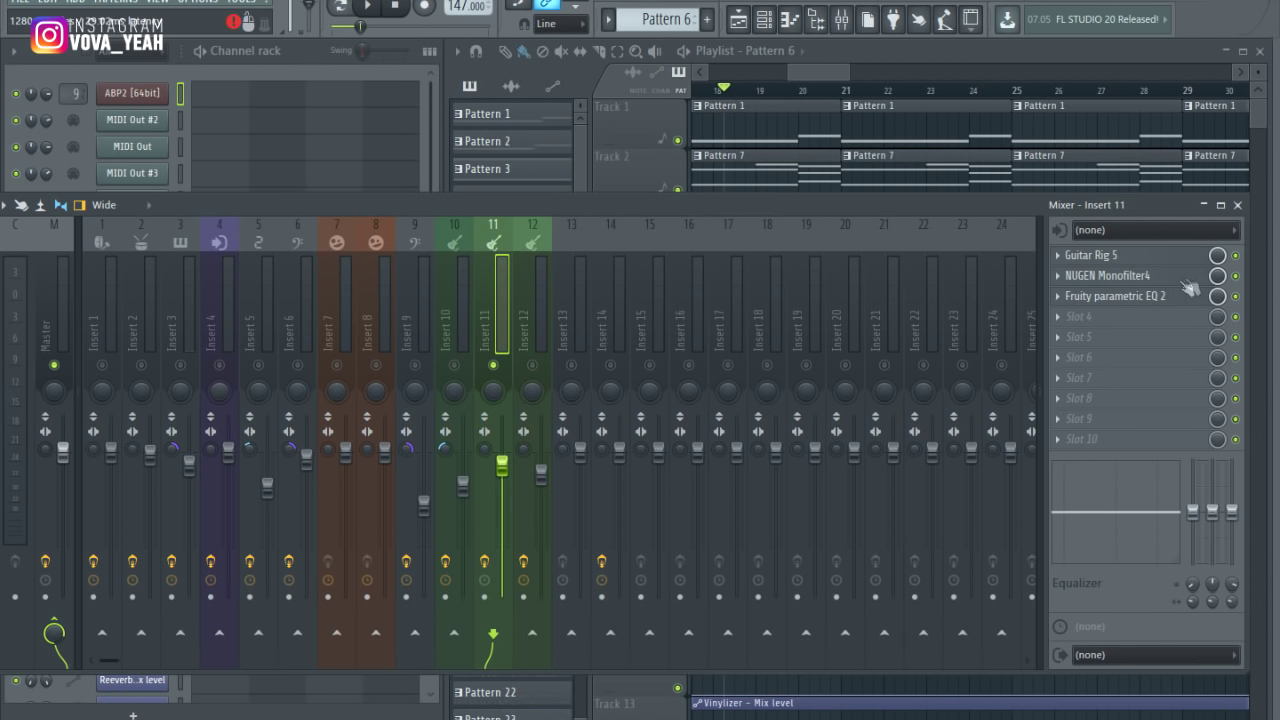
click(1118, 258)
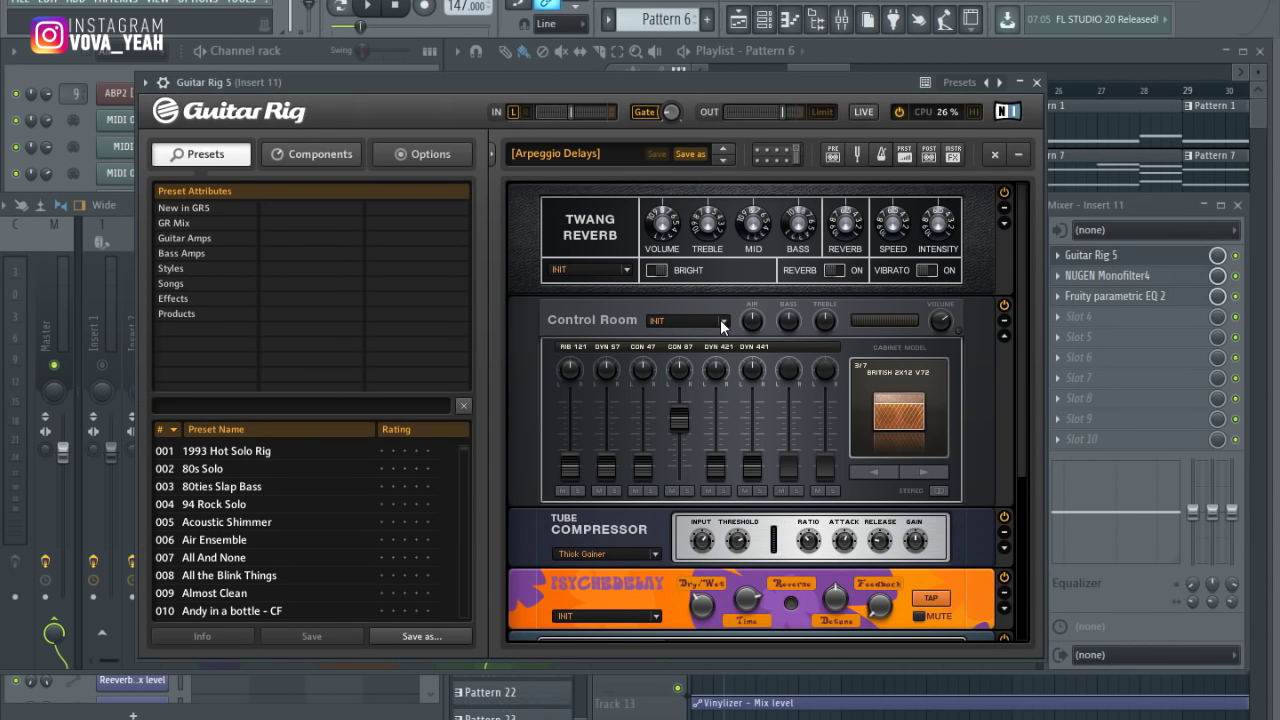
scroll(672, 337, down, 5)
click(1037, 83)
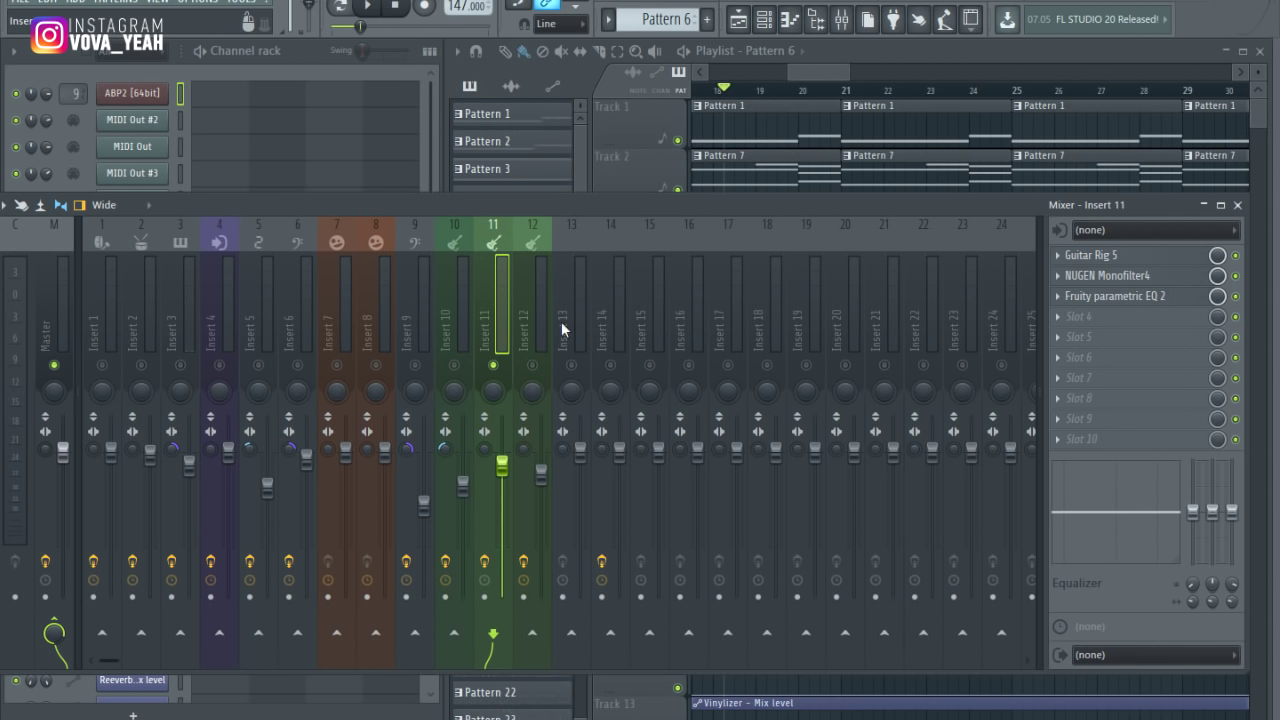
Step: Play the song from bar 25 with Guitar Rig 5 active to listen to the Insert 11 guitar
click(1013, 90)
key(space)
click(410, 206)
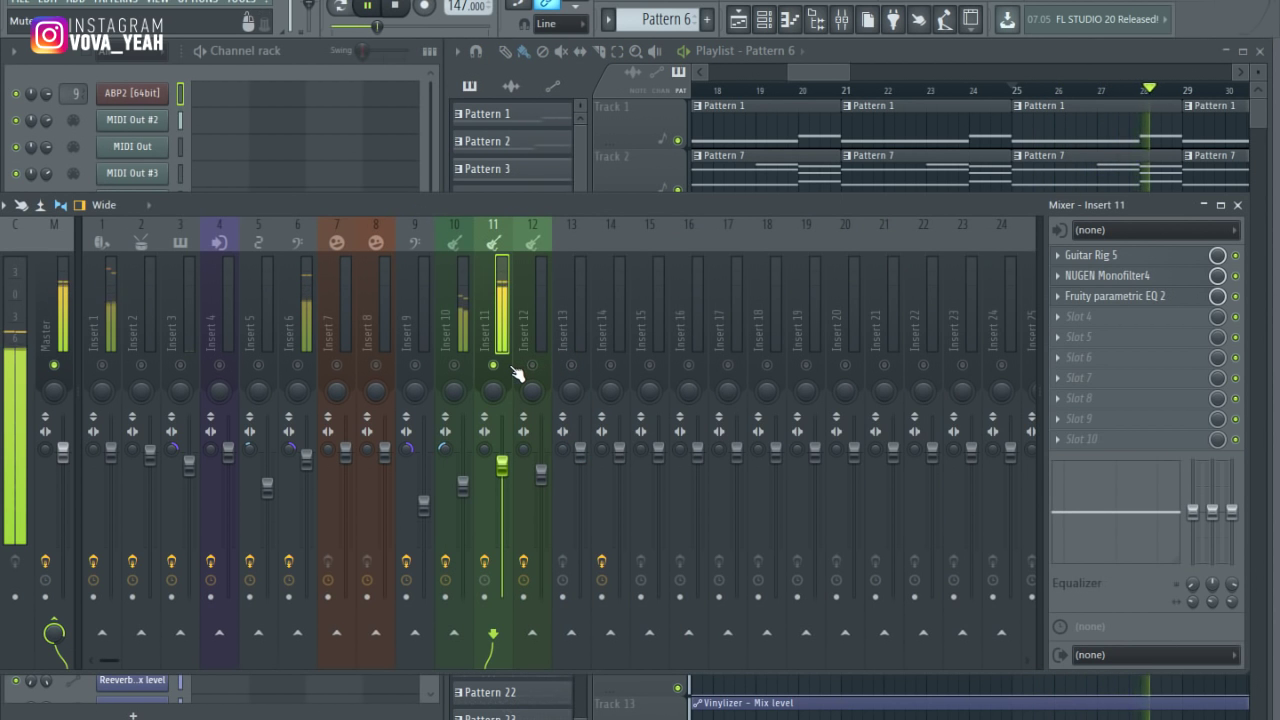
key(space)
Step: Bypass Guitar Rig 5 on Insert 11, replay from bar 25 to compare the dry guitar, and re-enable the plugin
click(1235, 255)
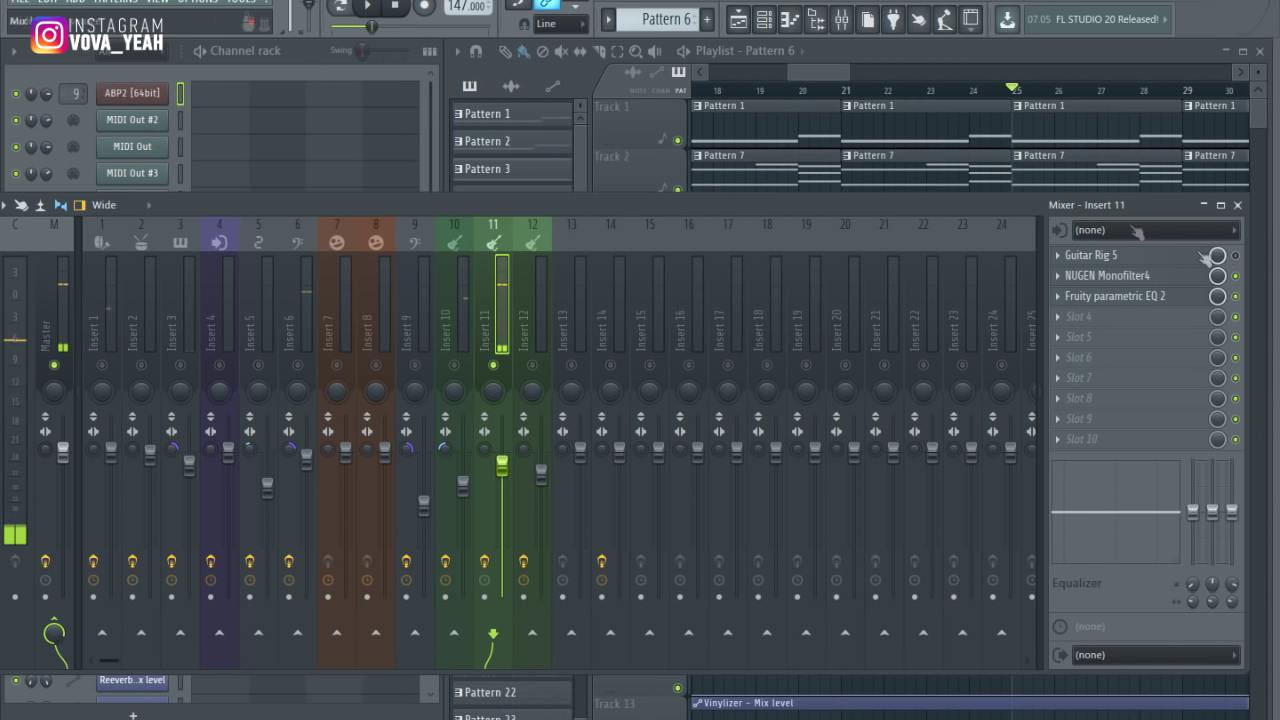
click(814, 73)
key(space)
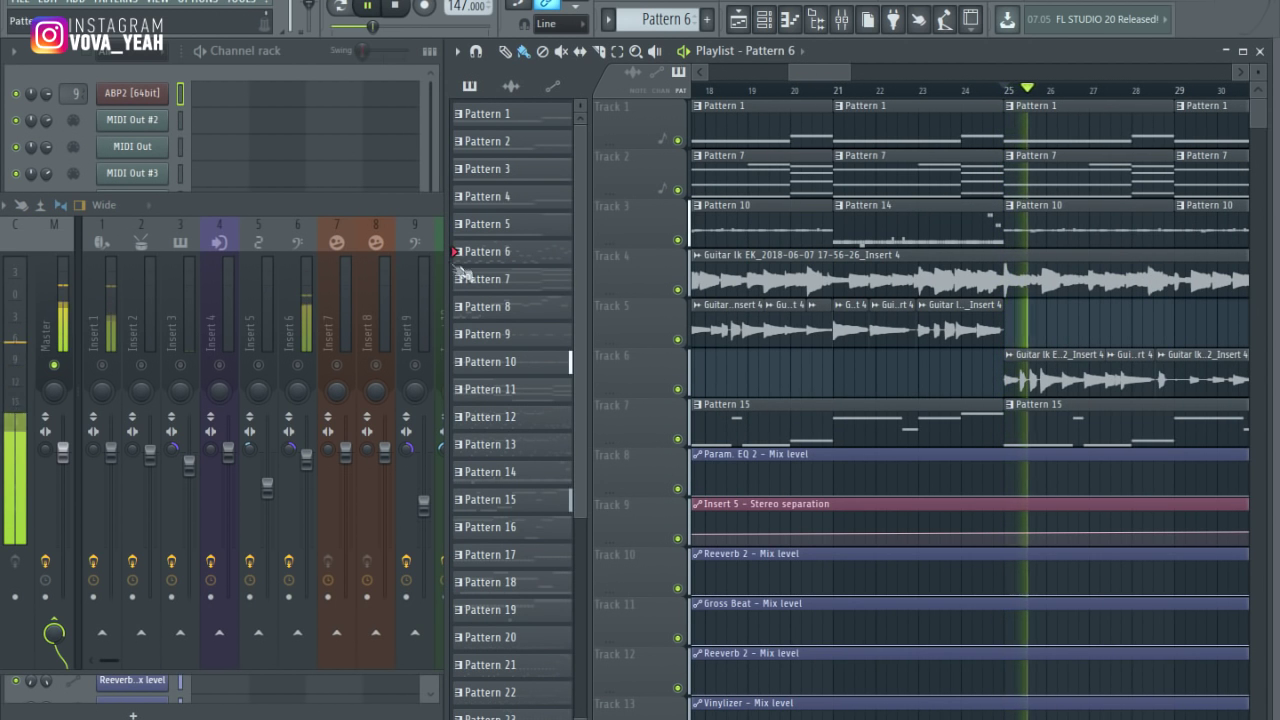
click(392, 203)
key(space)
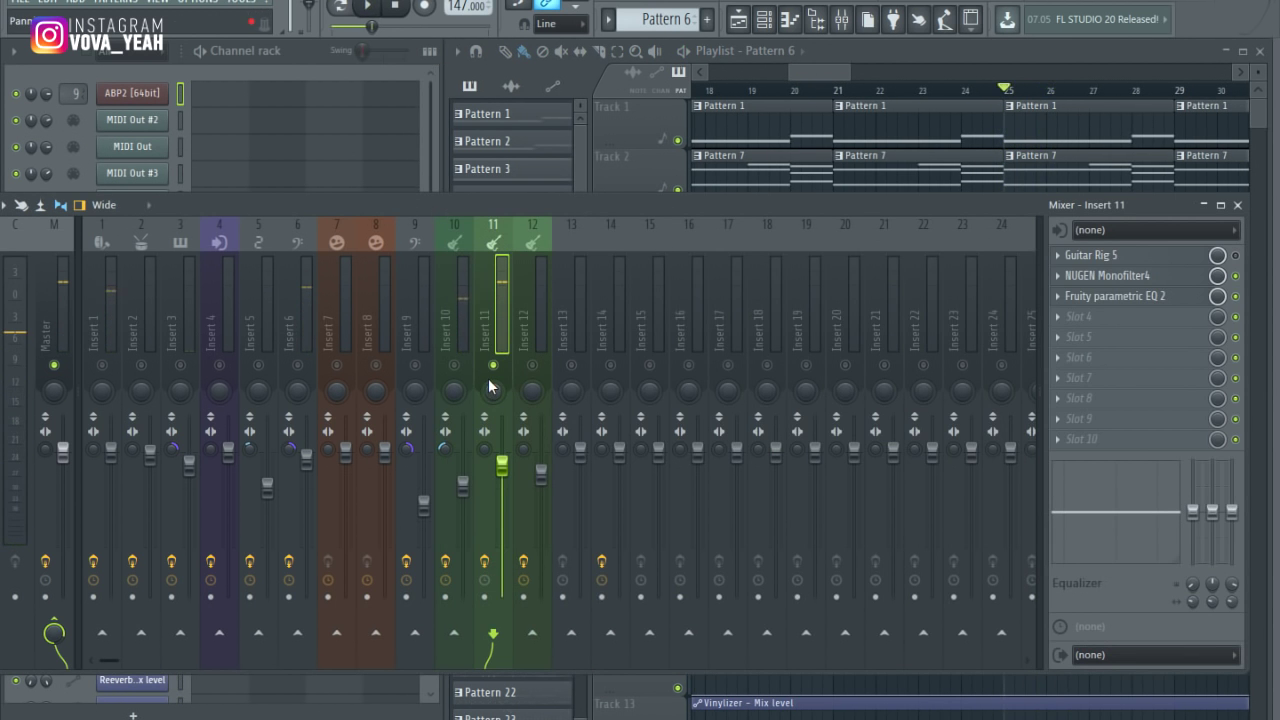
click(1235, 255)
Step: Inspect the NUGEN Monofilter4 and Fruity parametric EQ 2 settings on Insert 11
click(1105, 276)
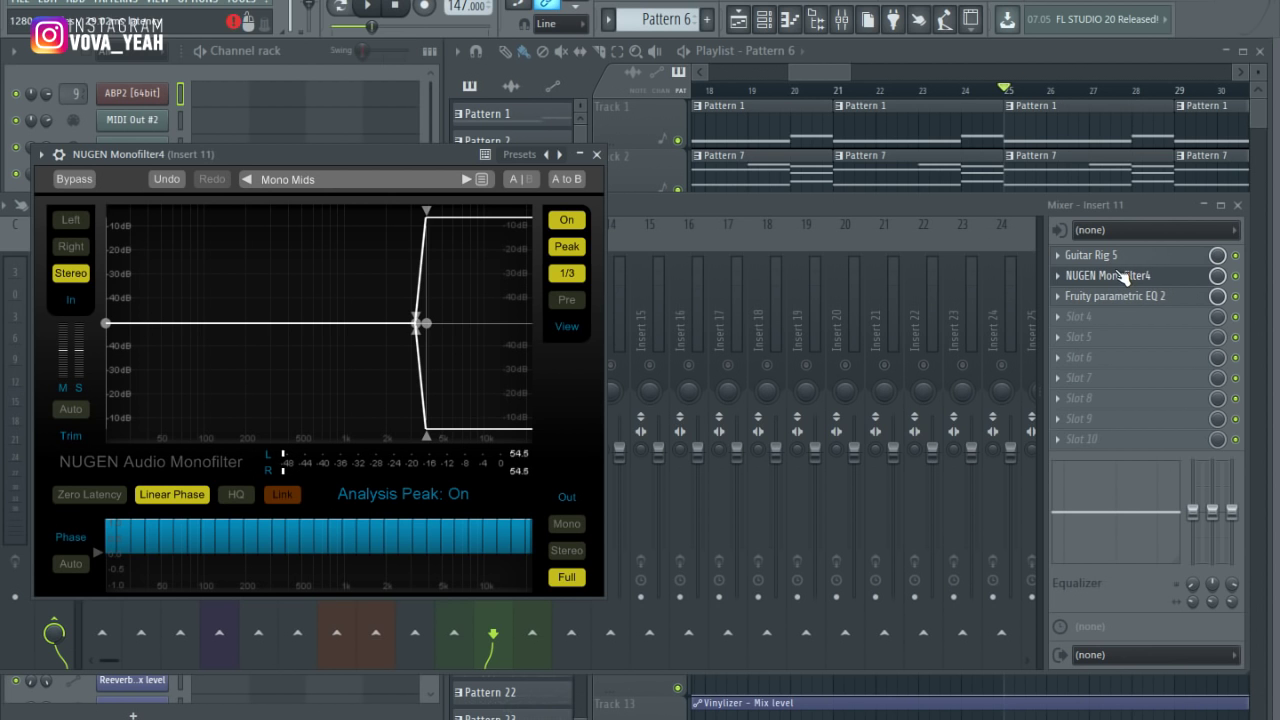
click(597, 155)
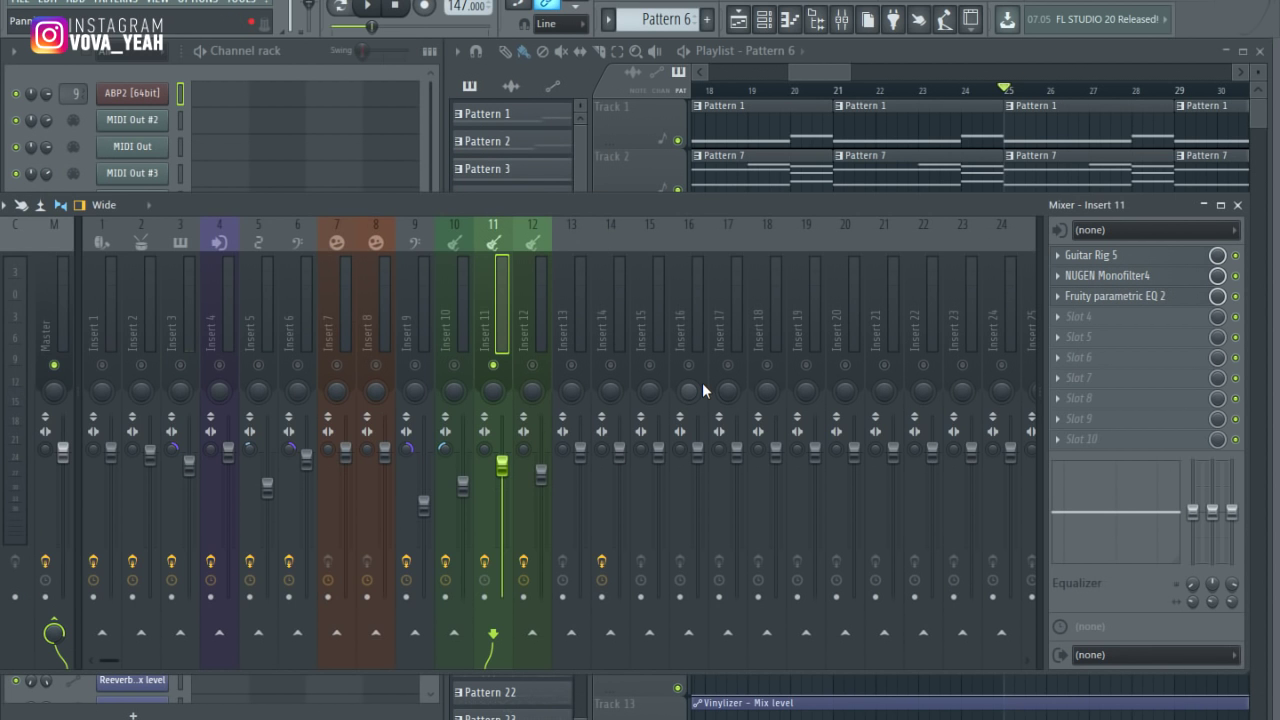
click(1115, 296)
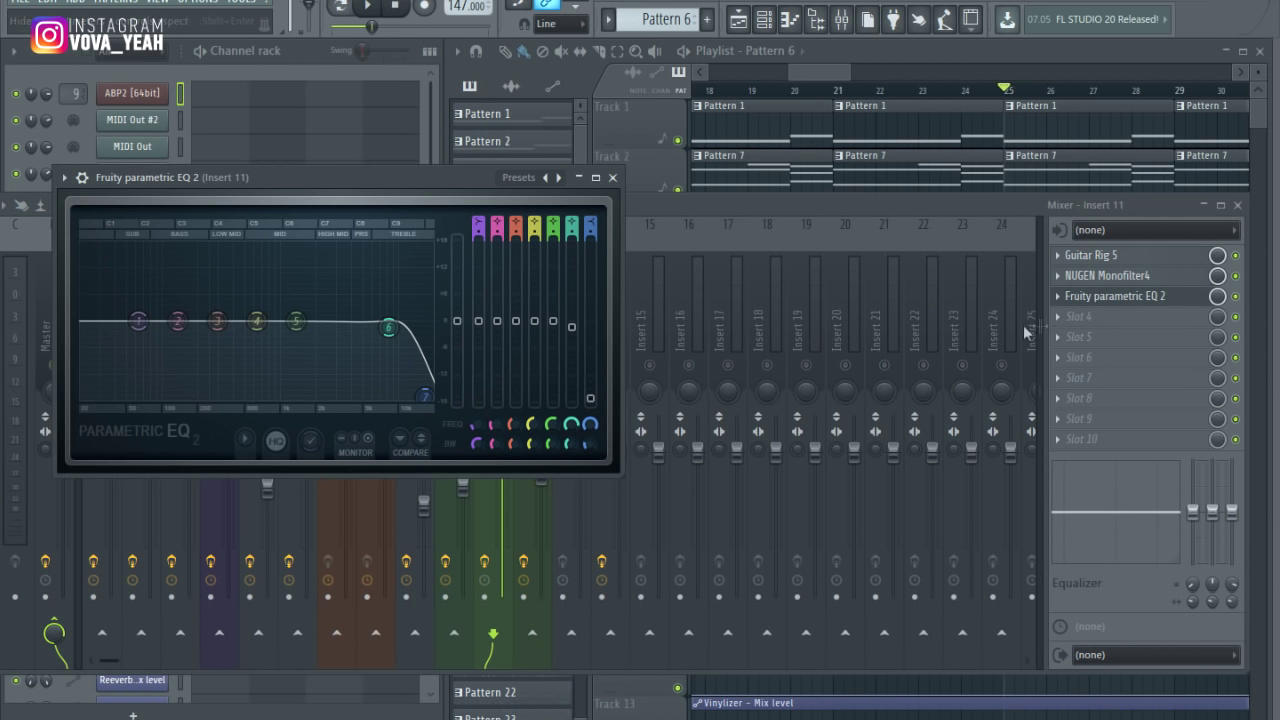
click(613, 177)
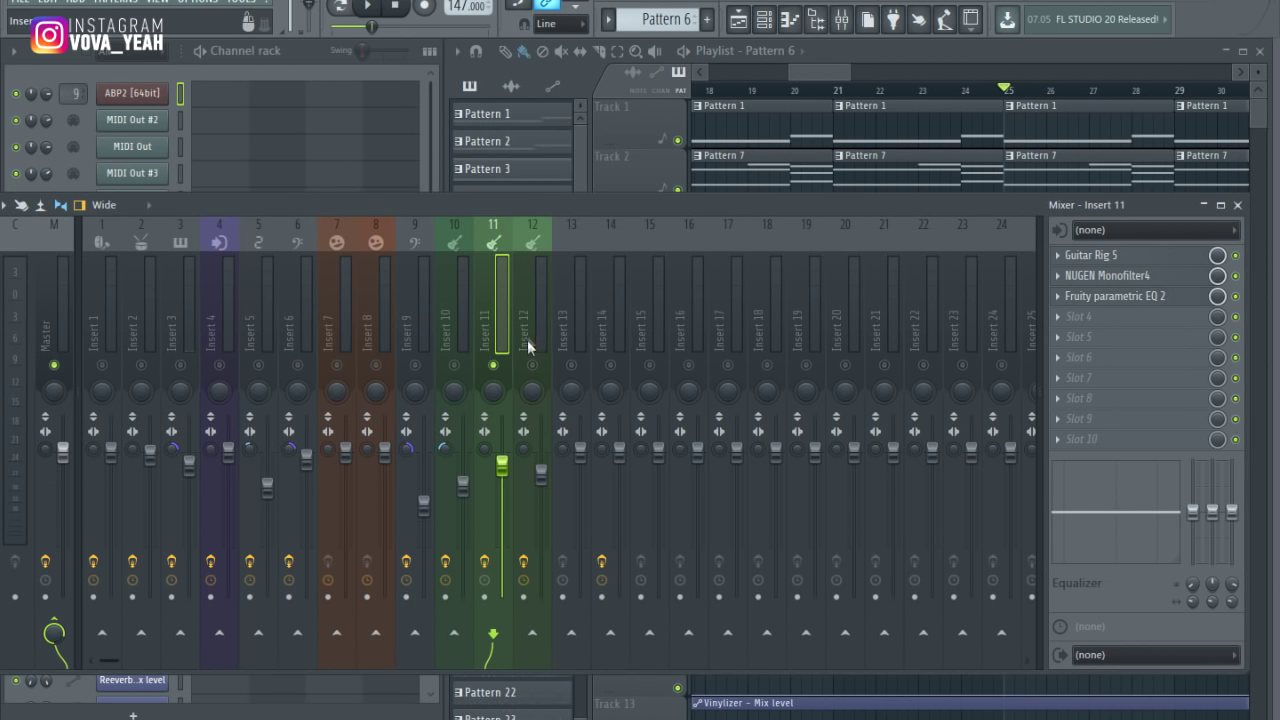
Step: Select mixer Insert 12 and inspect its Guitar Rig 5, Fruity Stereo Shaper and Fruity parametric EQ 2 settings
click(534, 295)
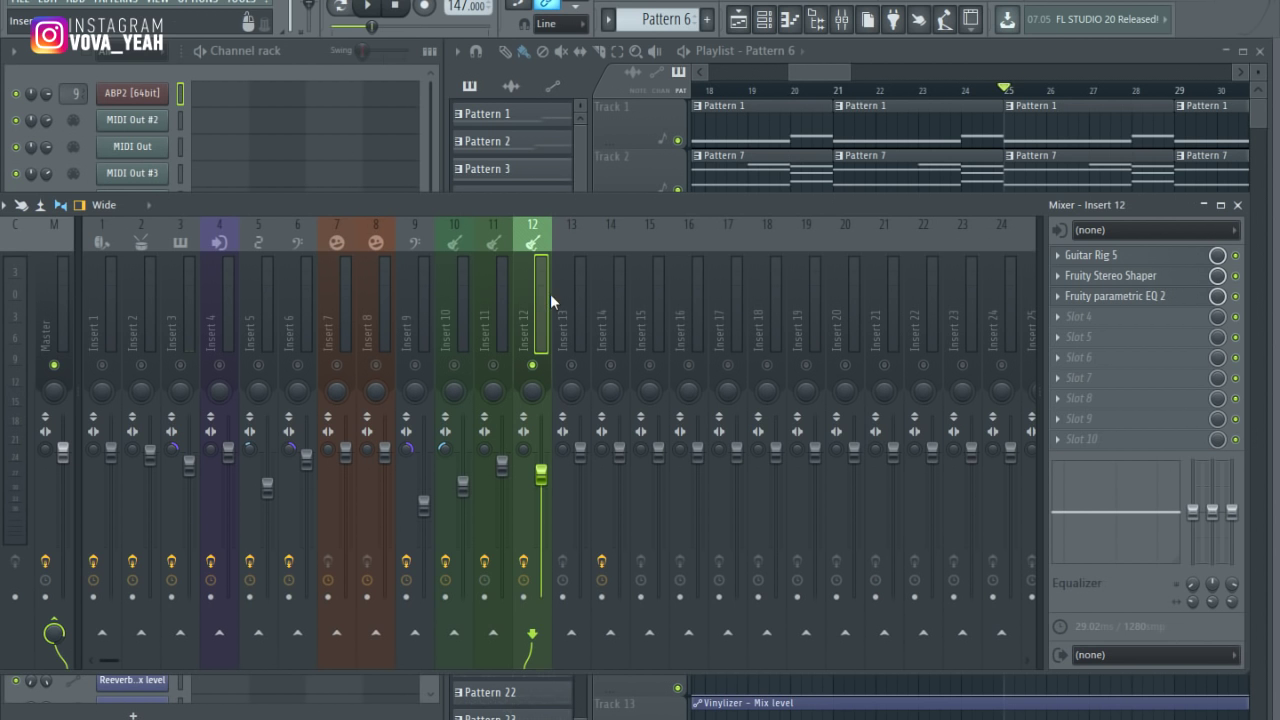
click(1090, 256)
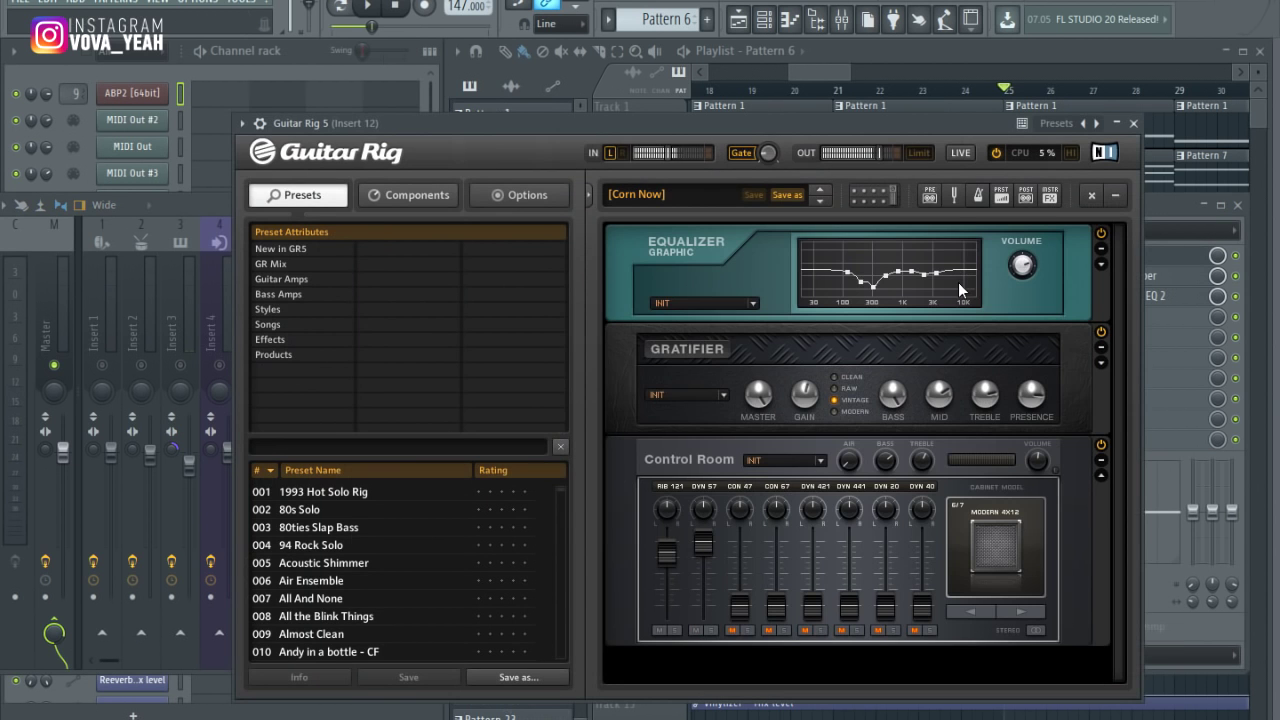
click(1134, 123)
click(1108, 285)
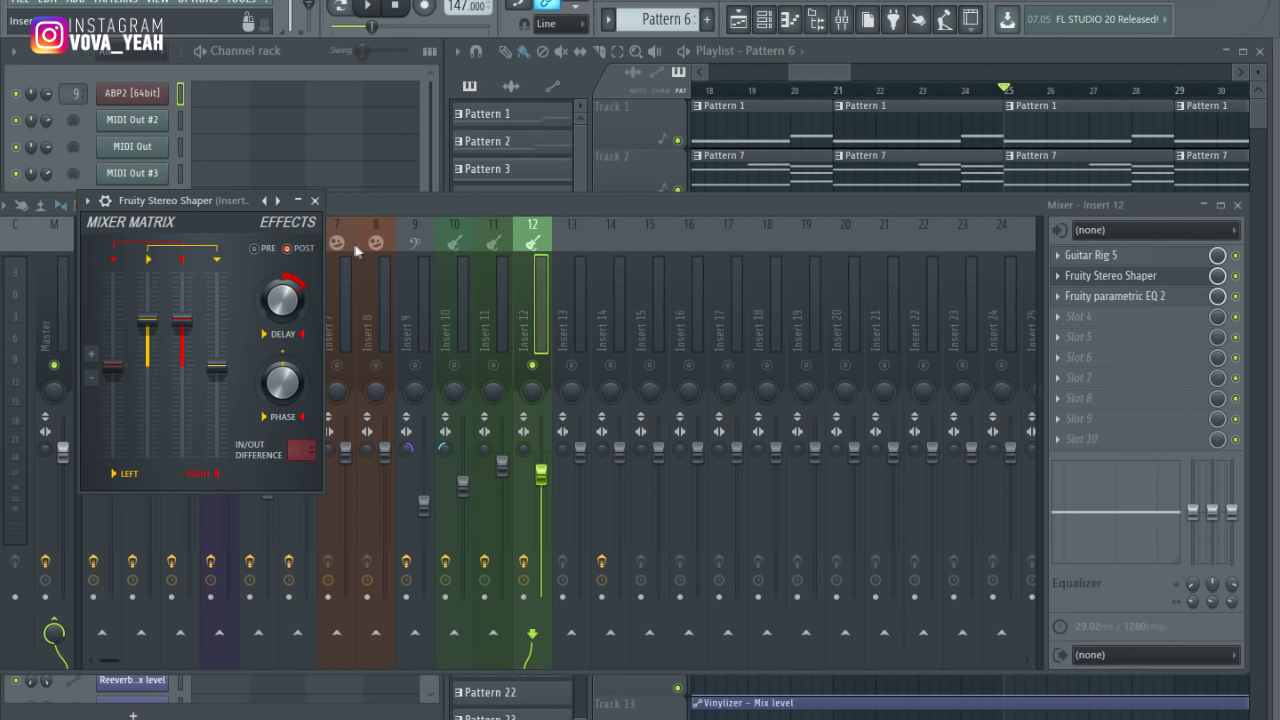
click(315, 200)
click(1135, 297)
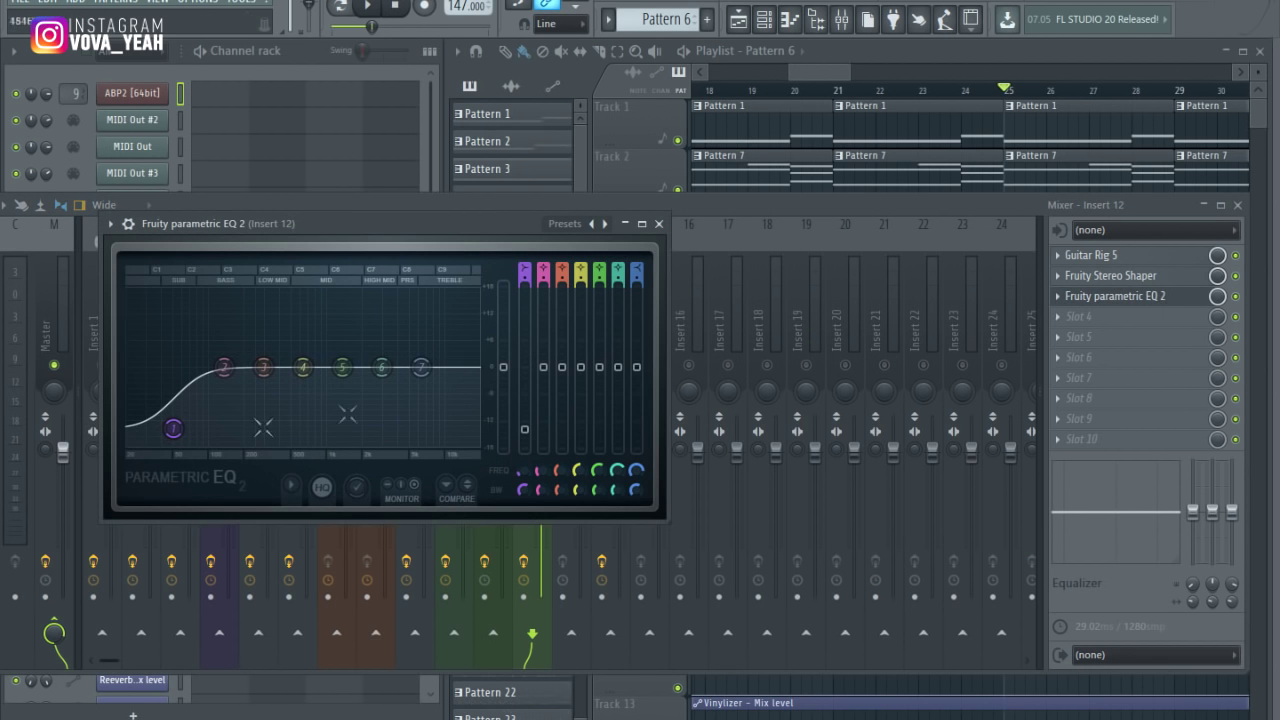
click(658, 223)
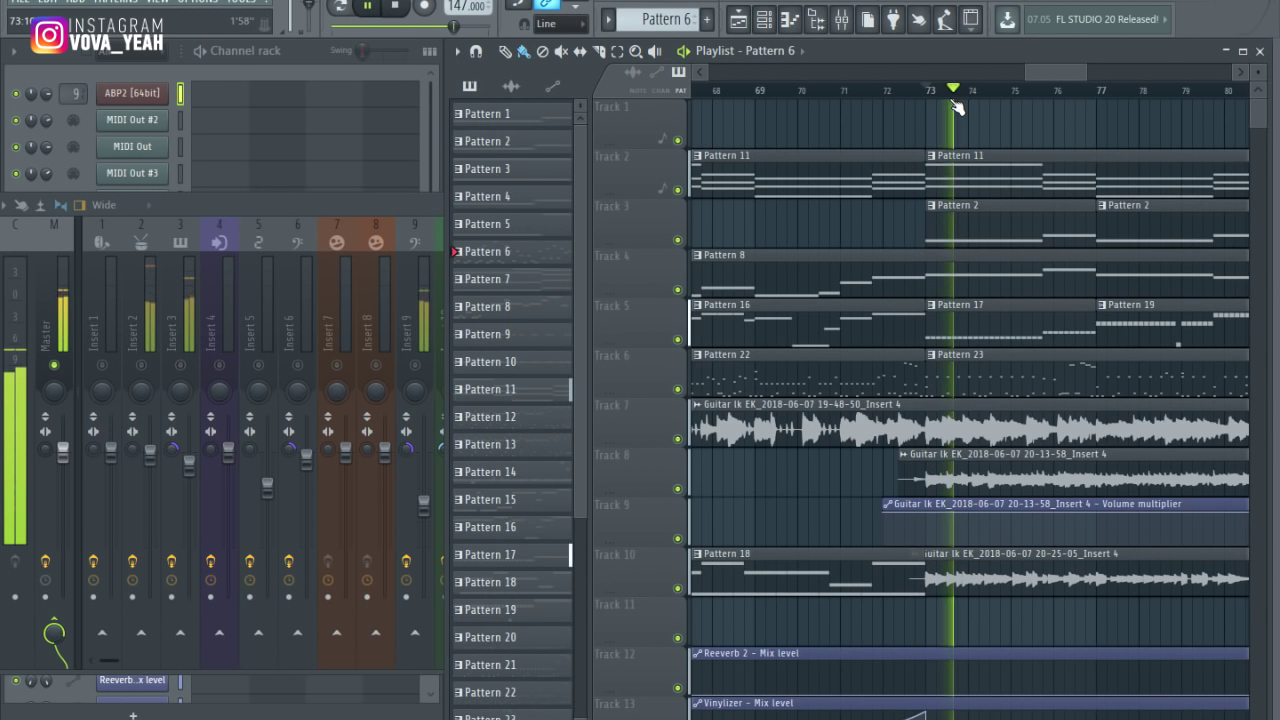
Step: Stop the playback started at bar 73, return to the mixer and check the effect slots of Insert 13
key(space)
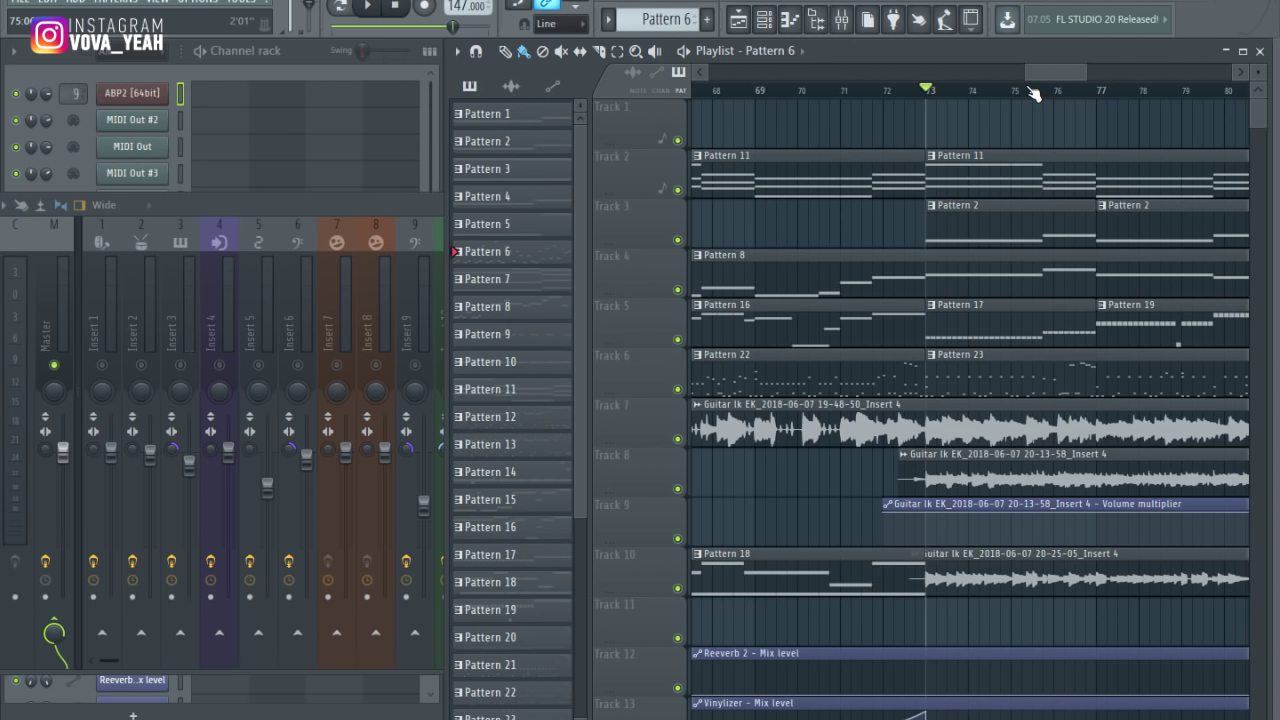
key(F9)
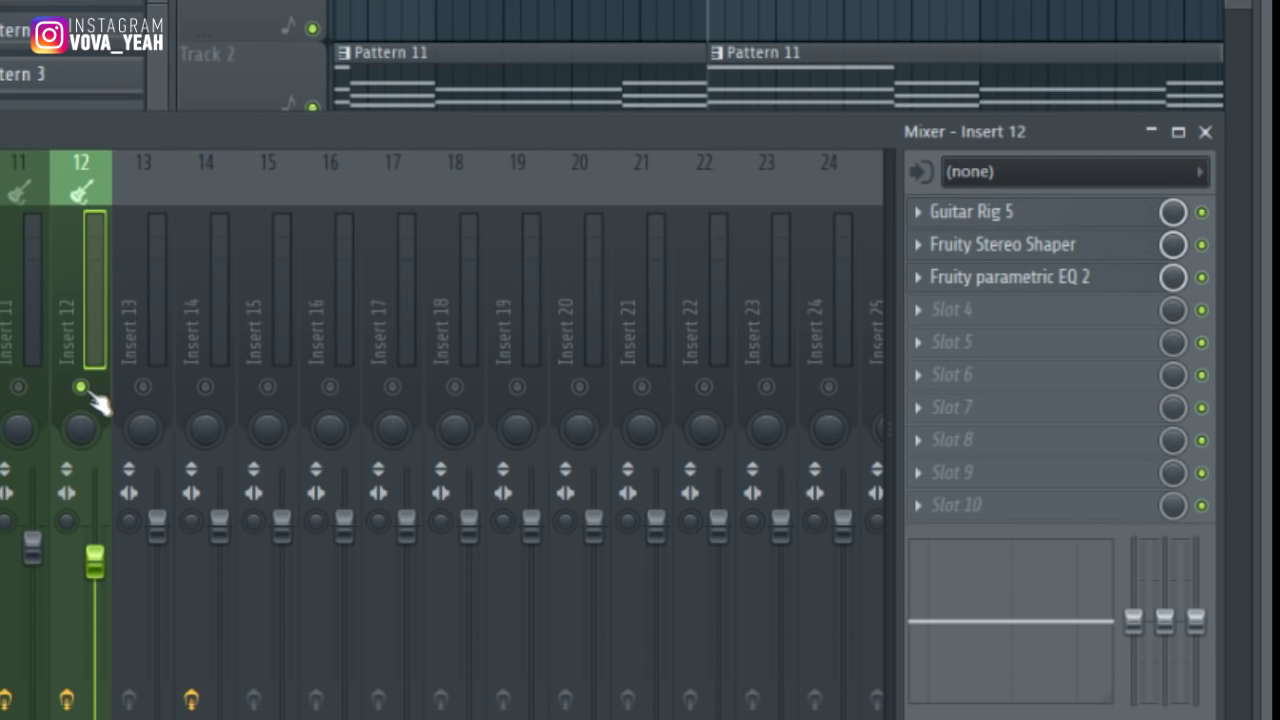
click(141, 314)
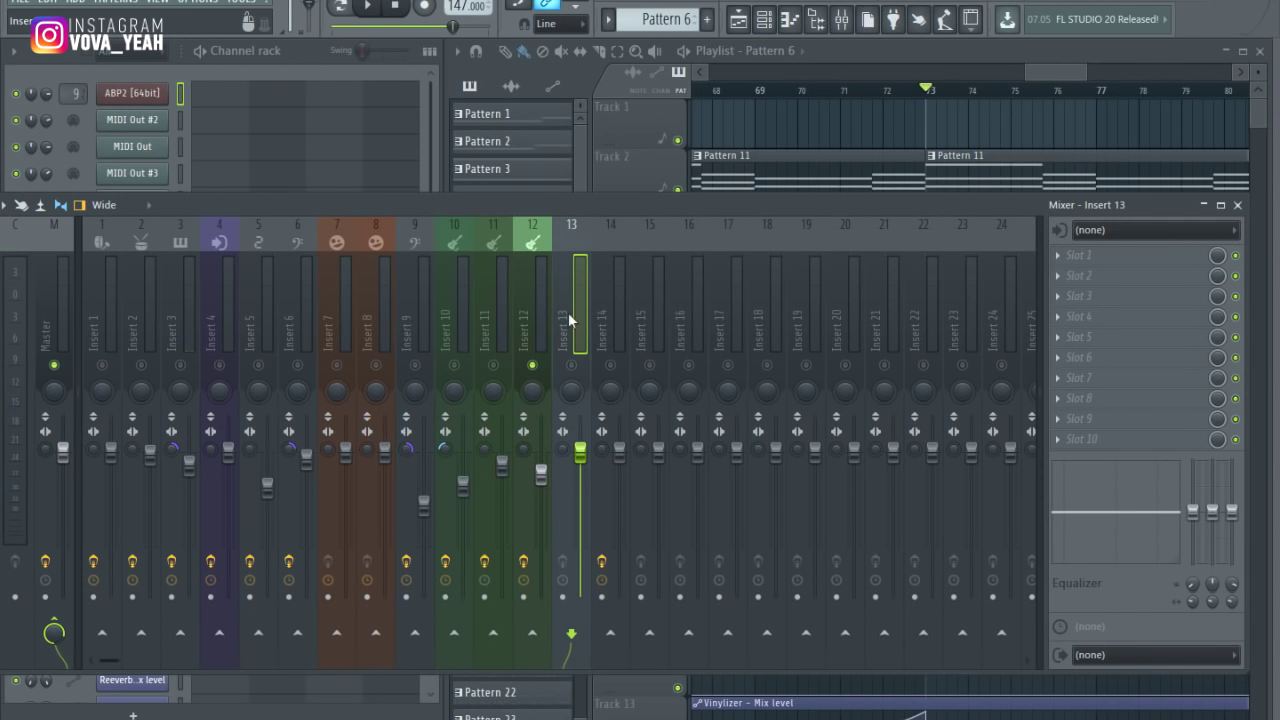
Step: Select the Master track and inspect its NUGEN Monofilter4 and Gross Beat plugins
click(53, 300)
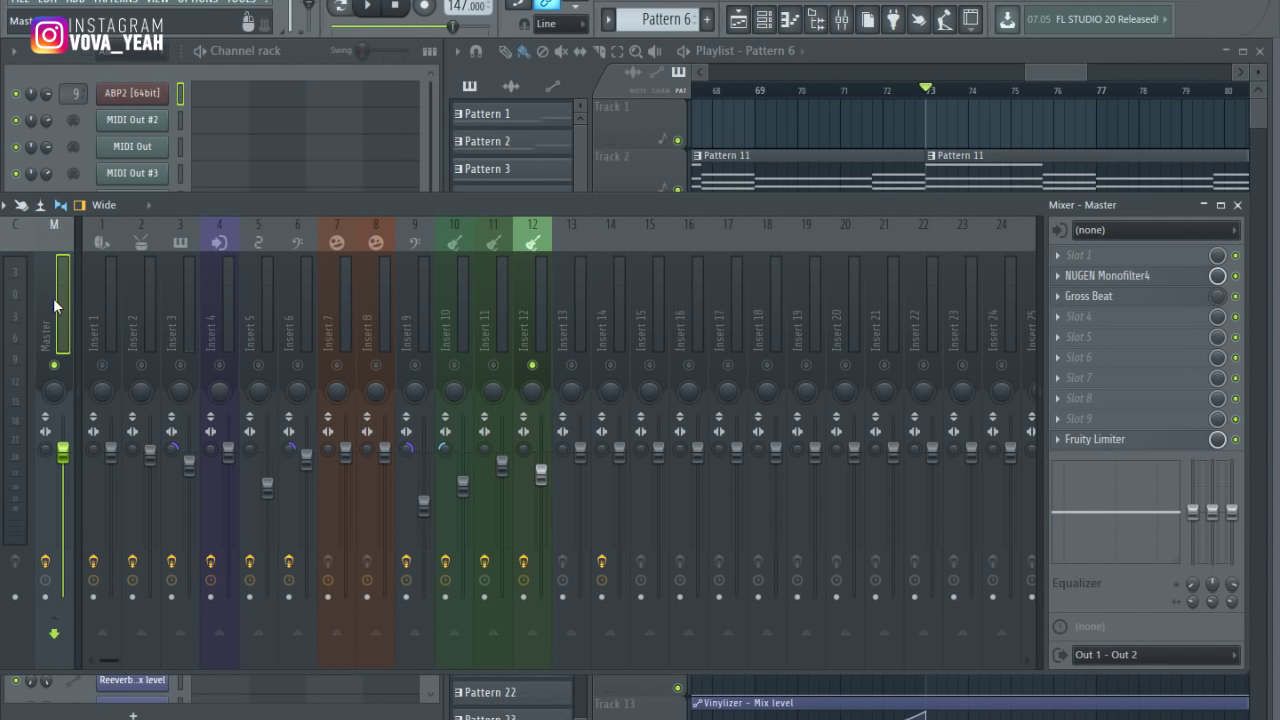
click(1145, 276)
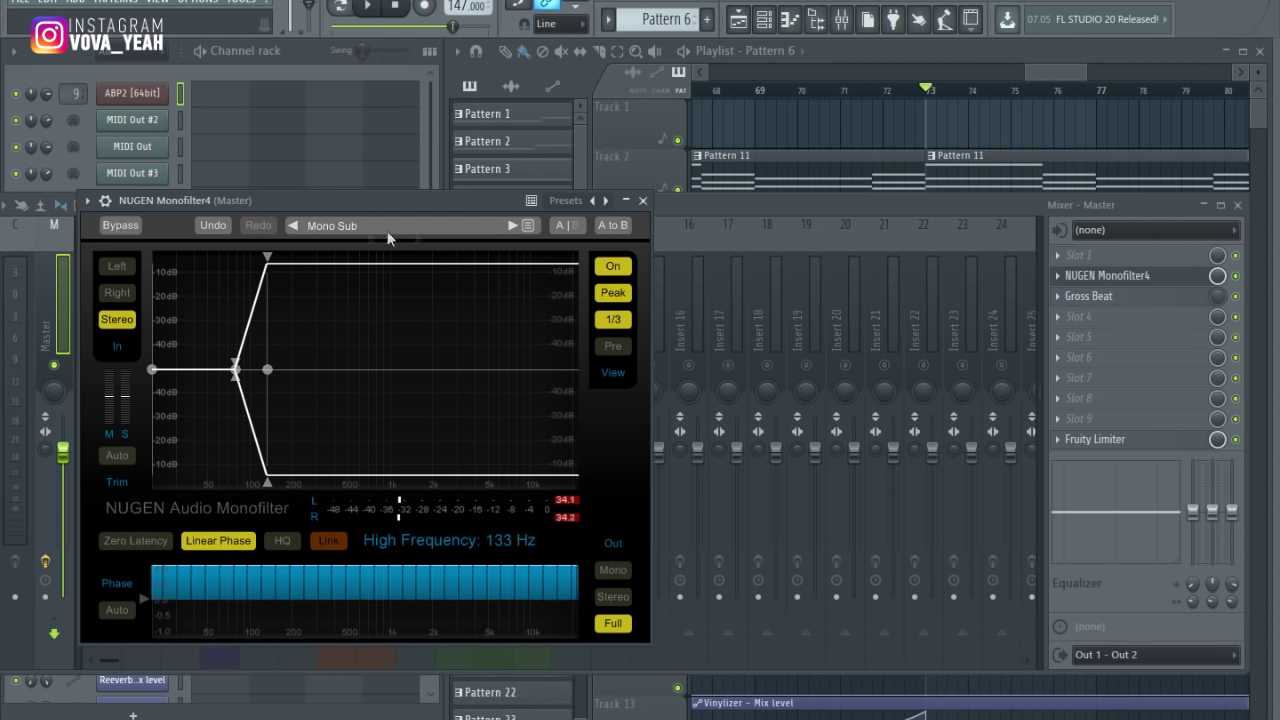
click(1090, 296)
click(918, 182)
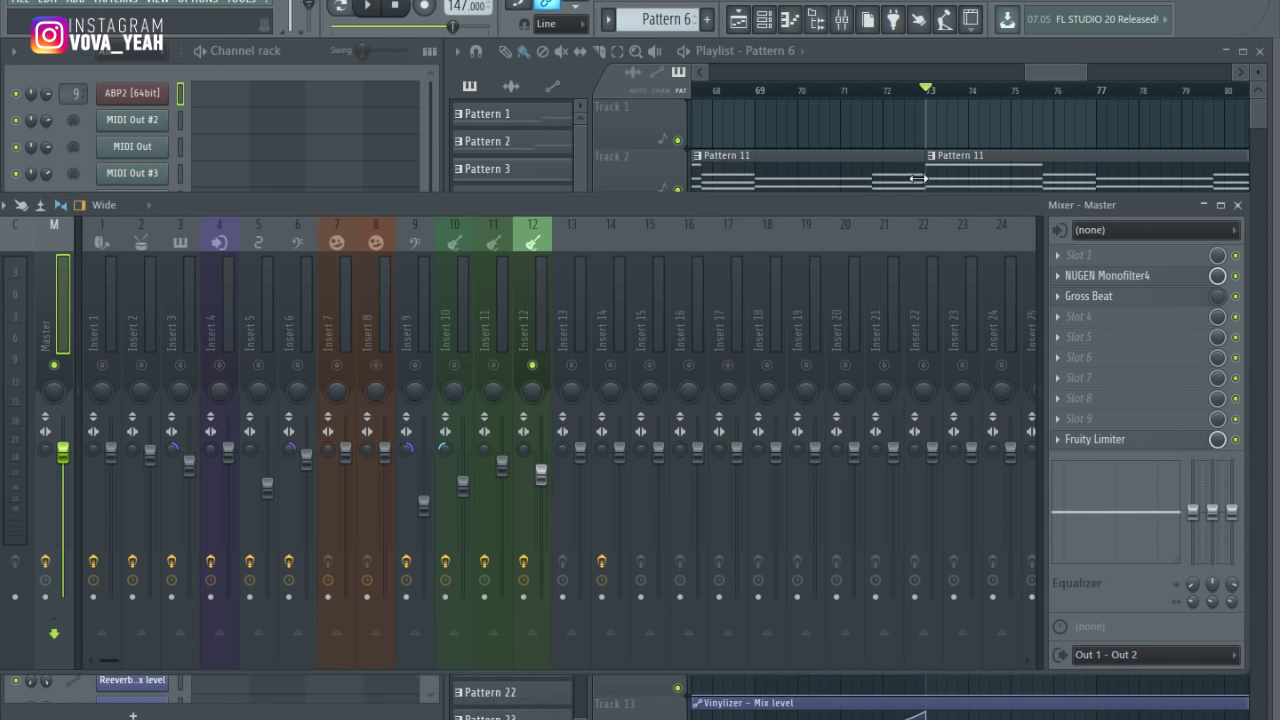
Step: Play the arrangement from bar 16 to hear the section with the Gross Beat mix level automation
drag(1063, 72, 806, 68)
click(809, 91)
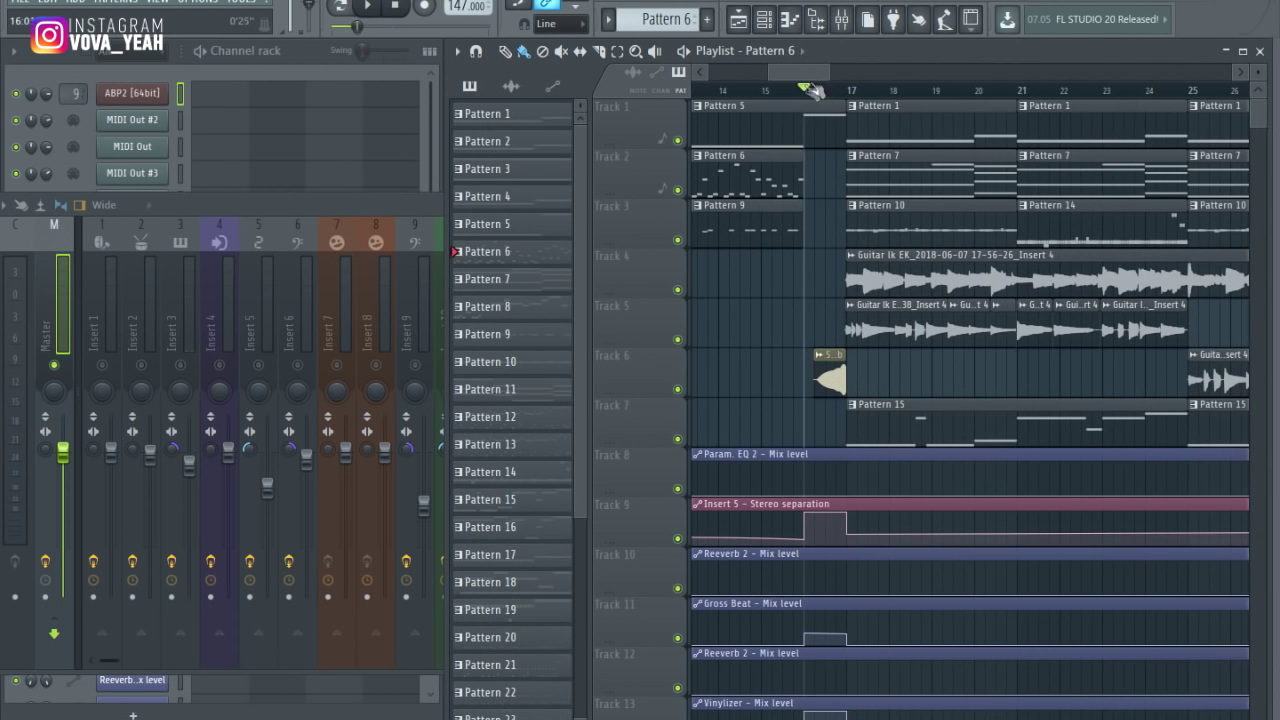
key(space)
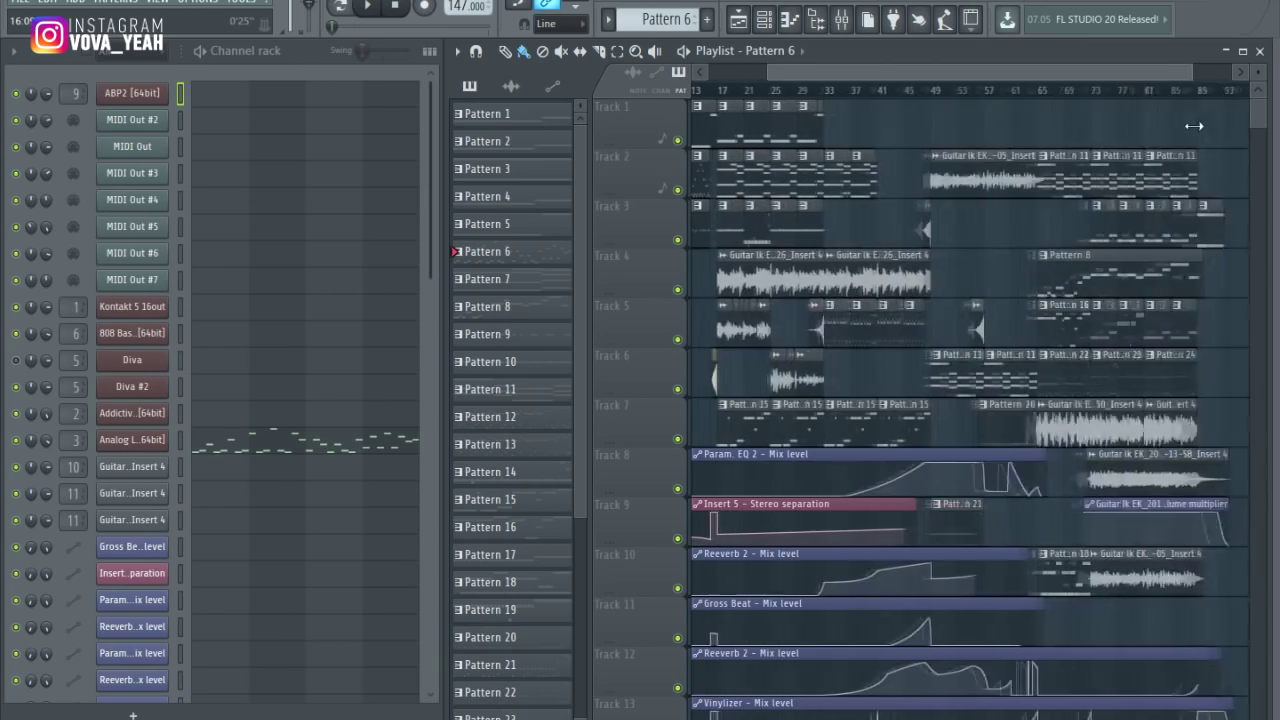